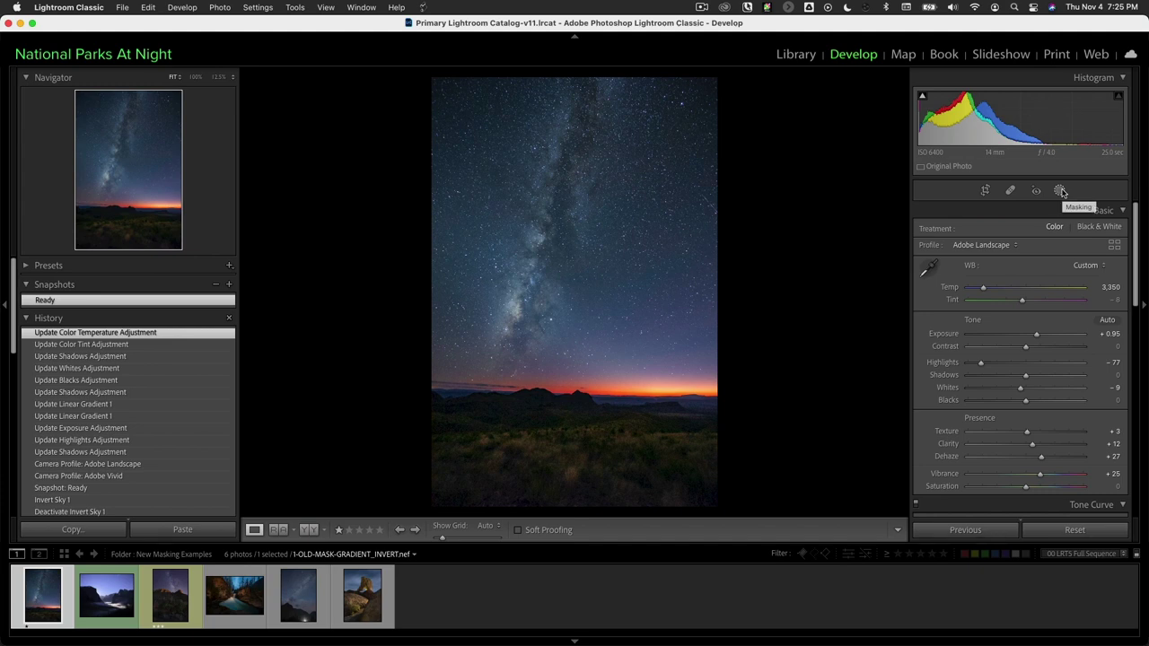
- Review the Milky Way photo's Mask 1 (Brush 1, Linear Gradient 1), then switch to Select_Sky_Mask.nef
left_click(1060, 191)
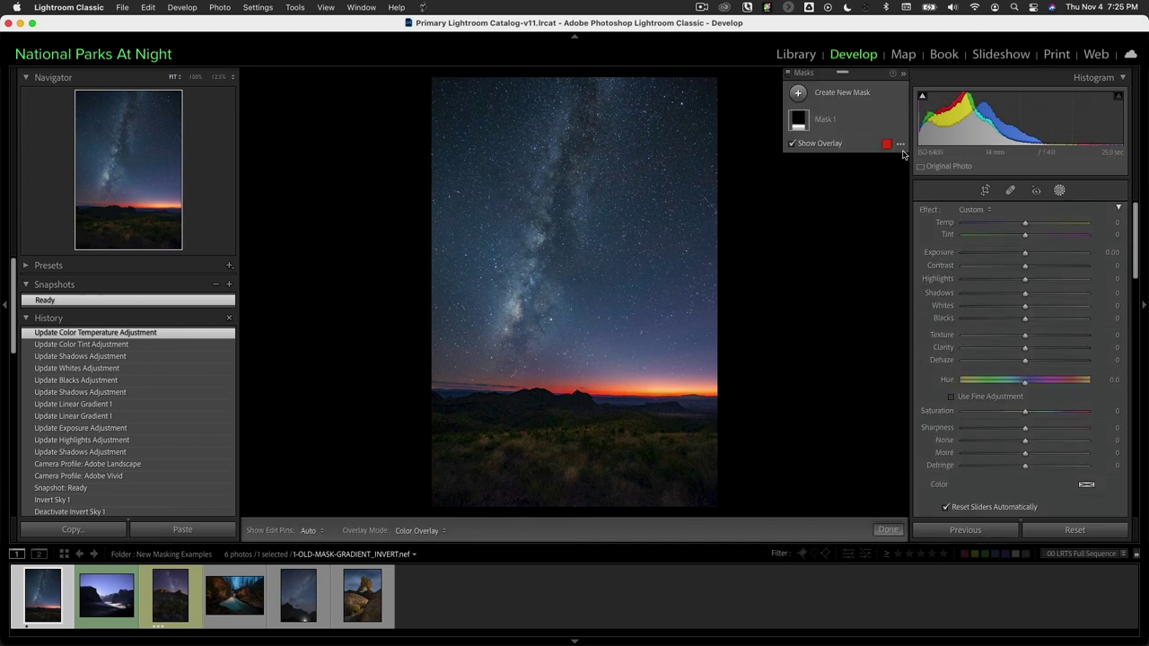
mouse_move(842, 112)
left_click(843, 124)
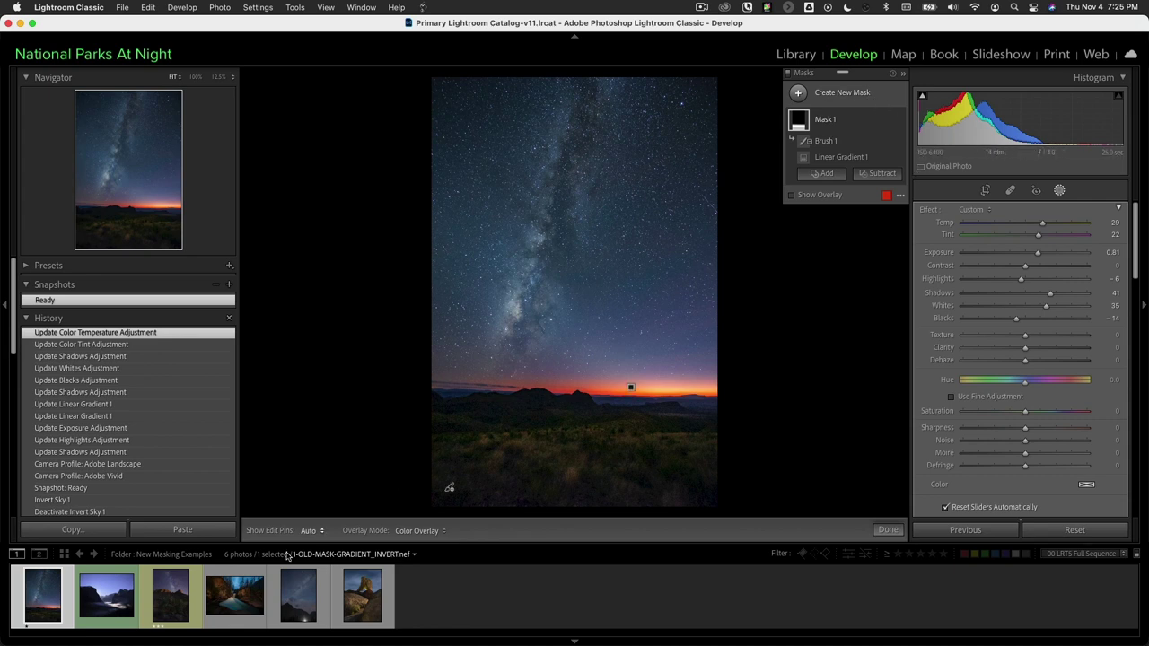
left_click(108, 609)
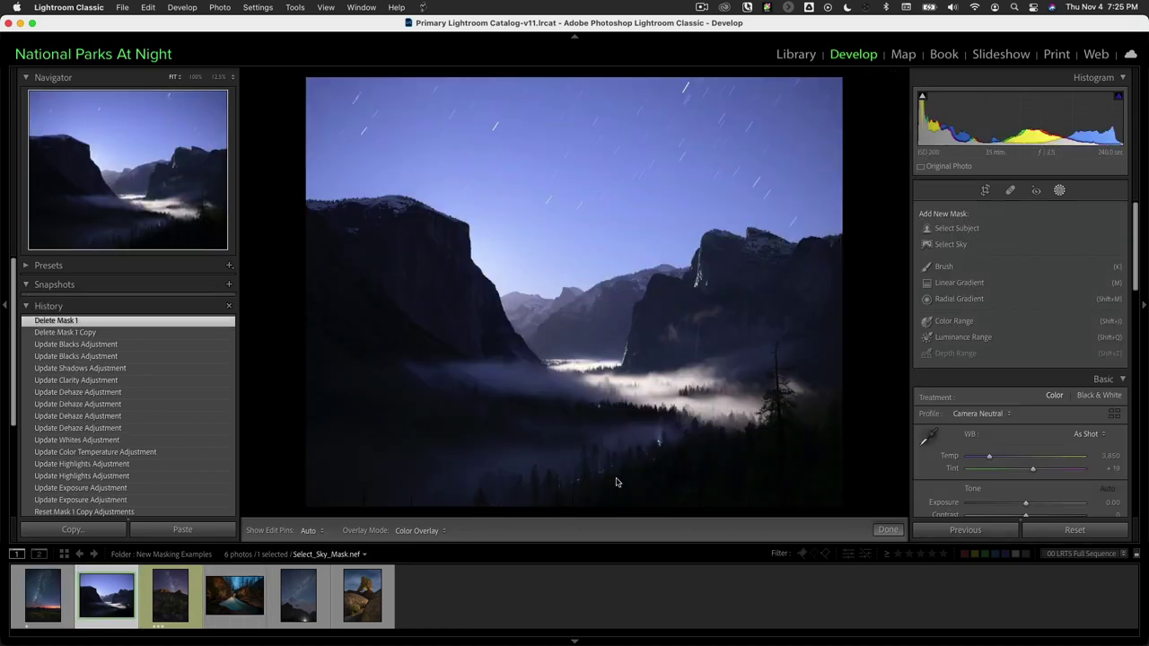
left_click(1059, 192)
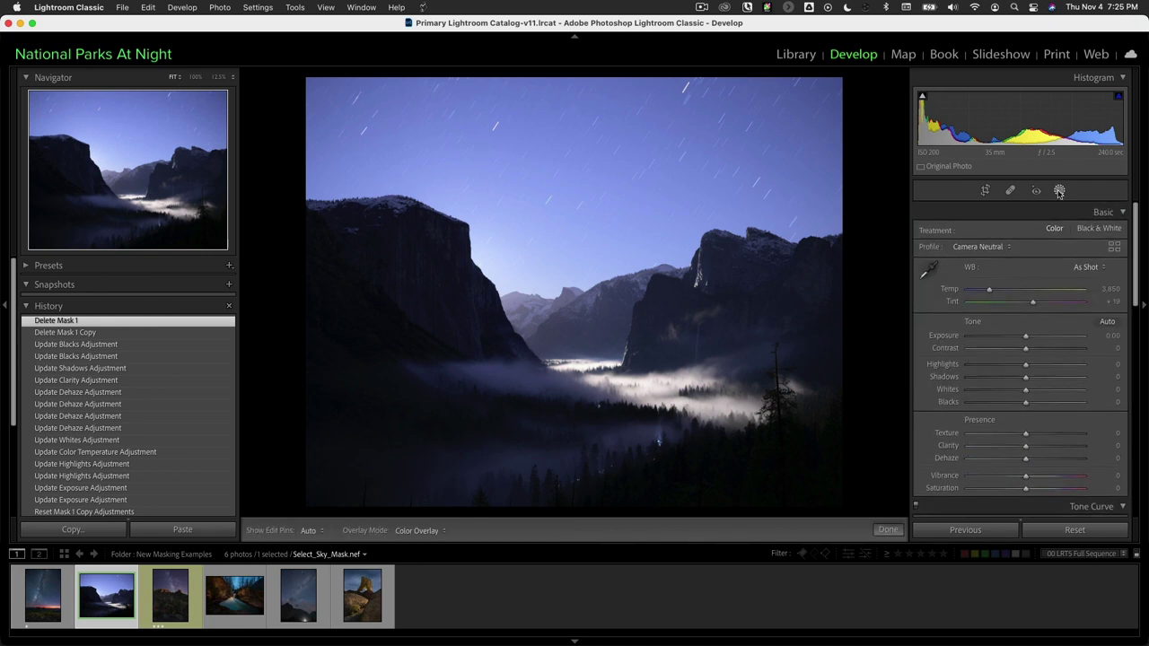
left_click(1058, 192)
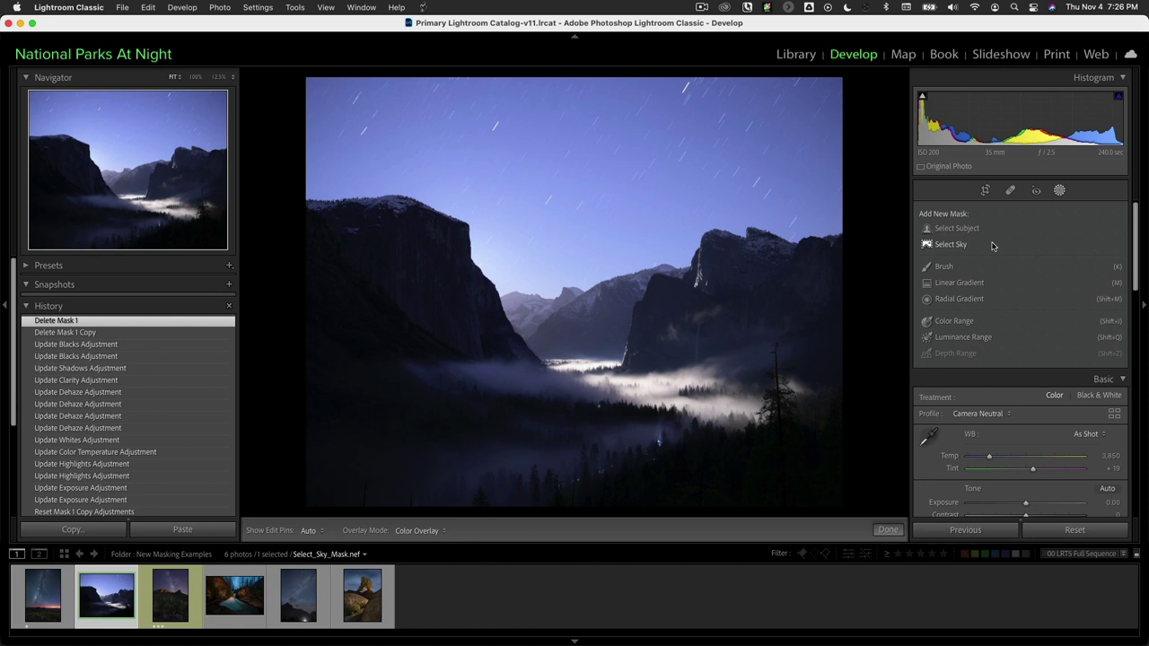
- Add a Select Sky mask to the valley photo and set its exposure to 0.11
left_click(939, 246)
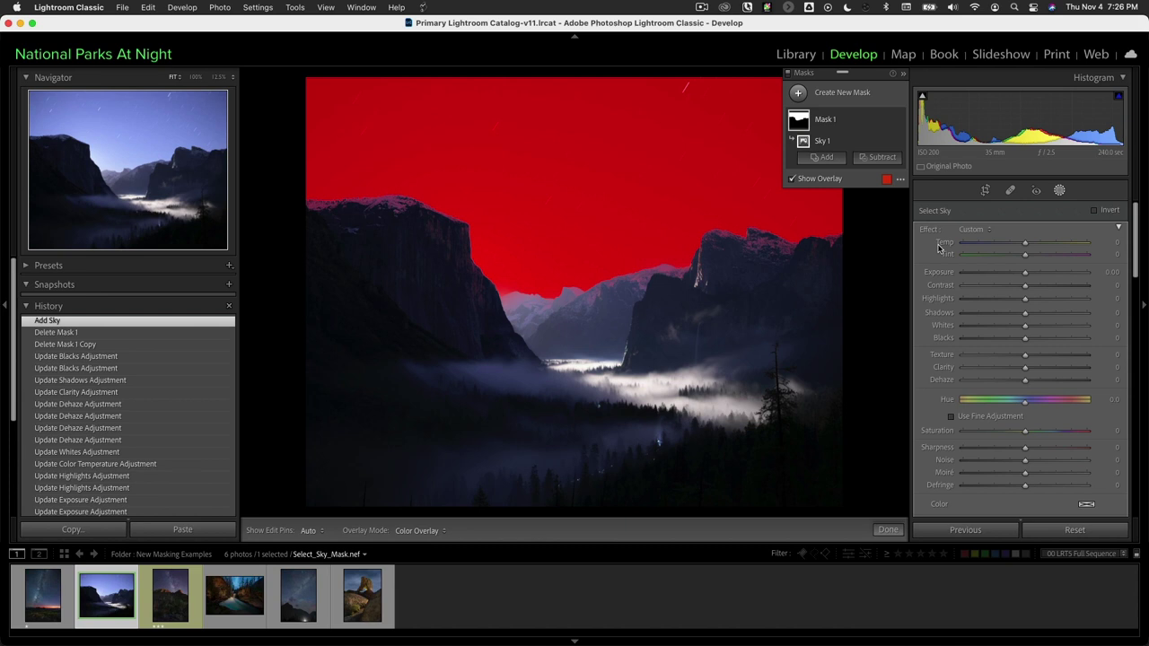
mouse_move(857, 123)
mouse_move(1026, 274)
left_mouse_down()
mouse_move(1100, 275)
mouse_move(968, 277)
mouse_move(1026, 274)
left_mouse_up()
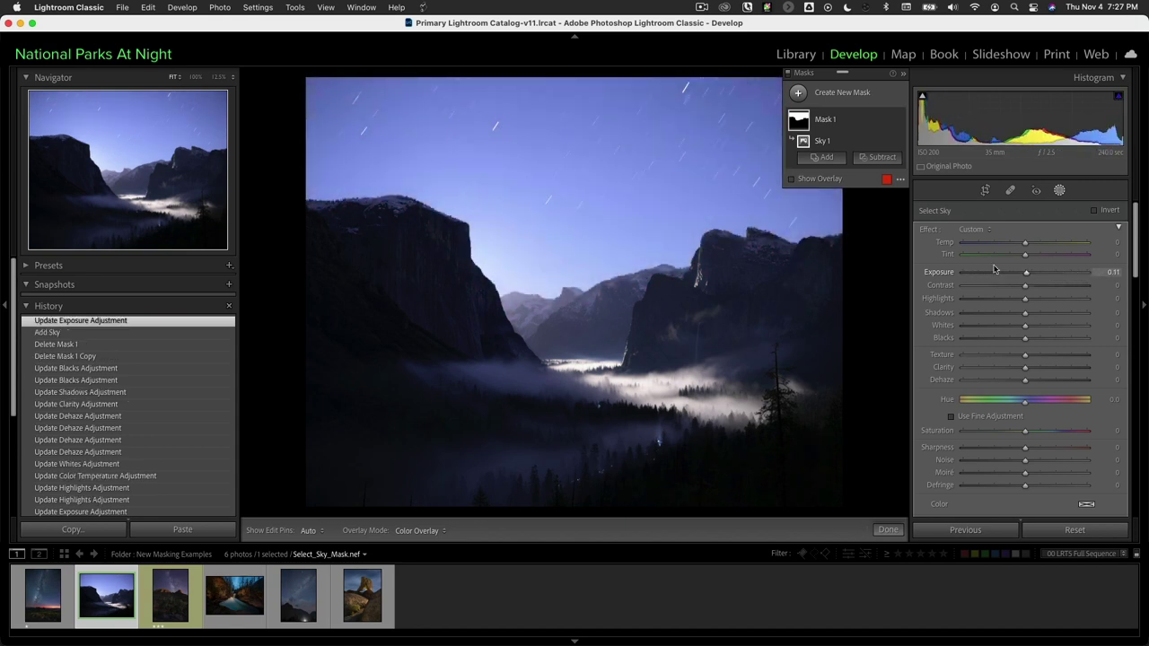
- Reset the sky mask's adjustments to zero, then try lower overlay opacity and blue before returning to red
double_click(933, 232)
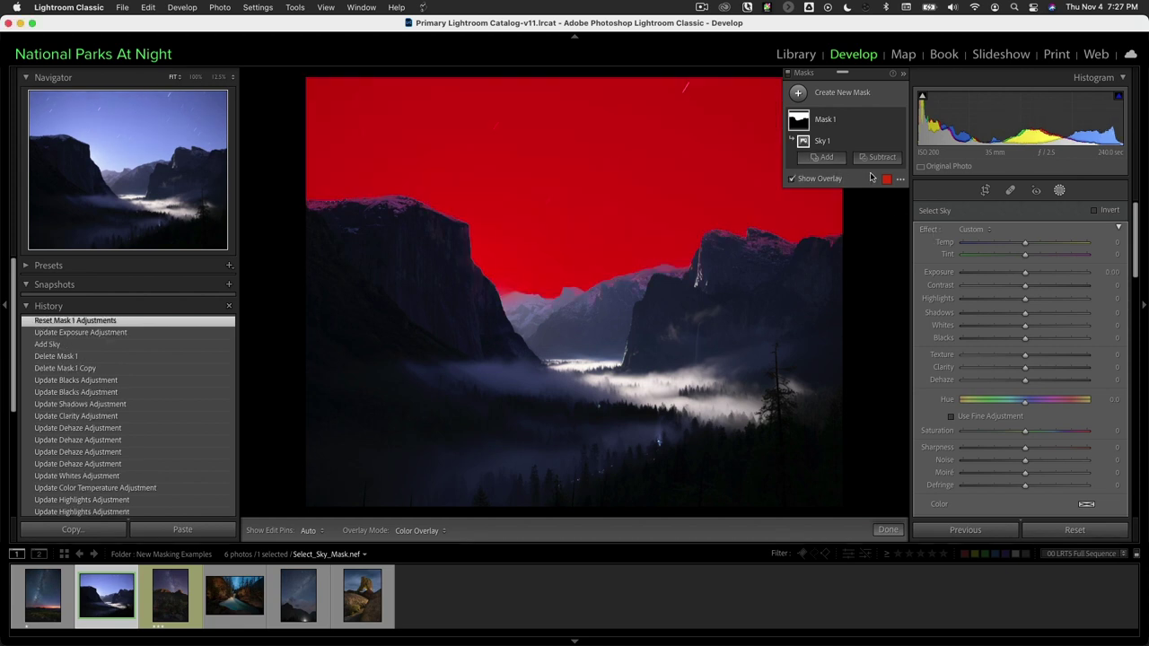
left_click(885, 180)
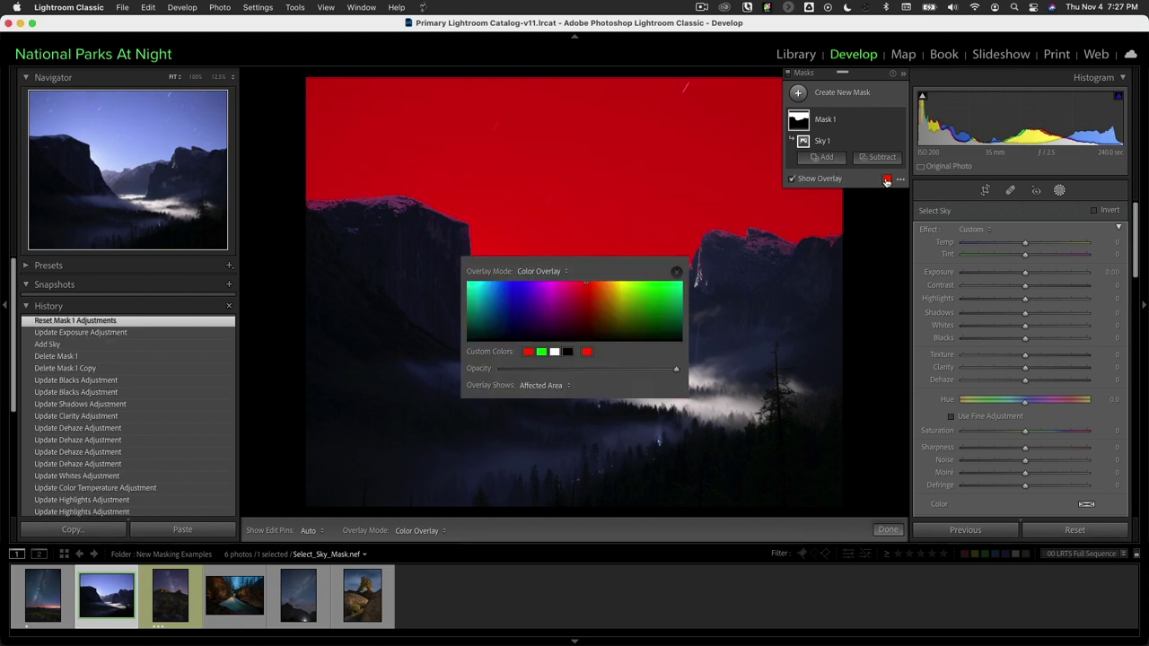
left_click_drag(597, 374, 678, 375)
left_click(519, 305)
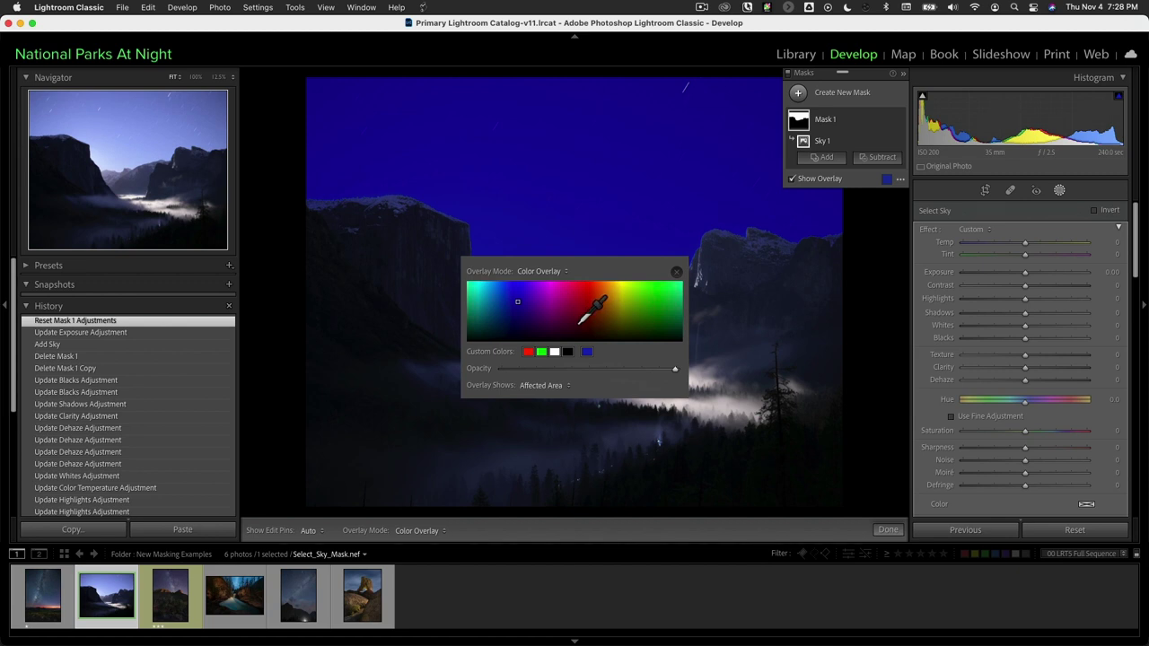
left_click(529, 352)
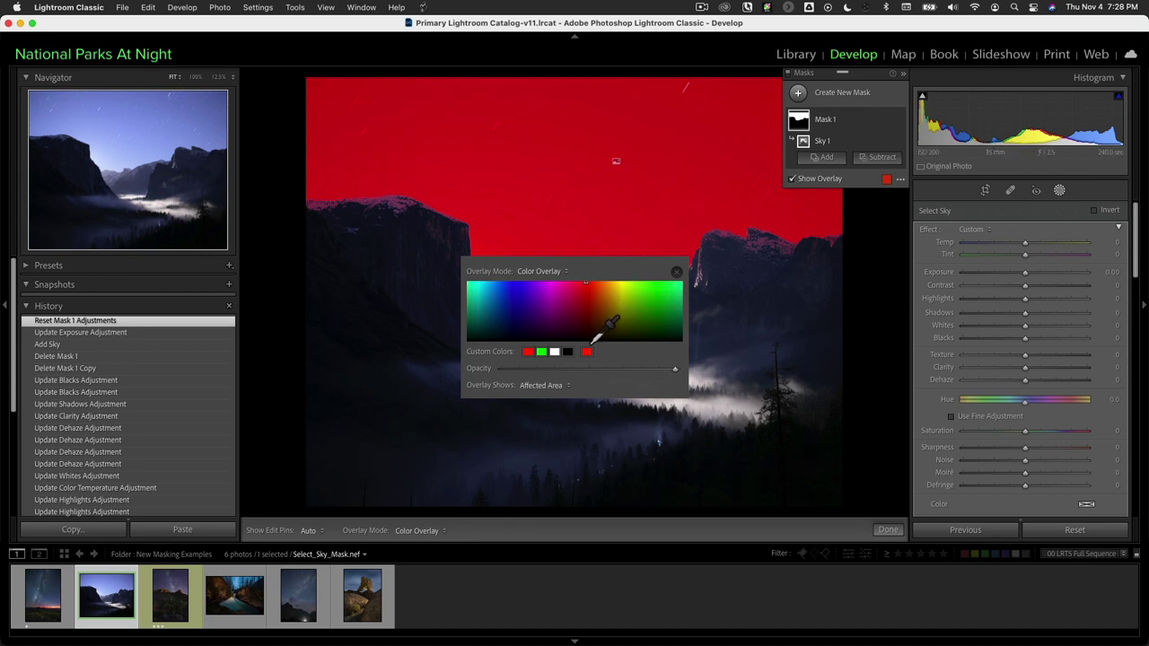
- Switch the overlay to the unaffected land and back to the masked sky
left_click(567, 386)
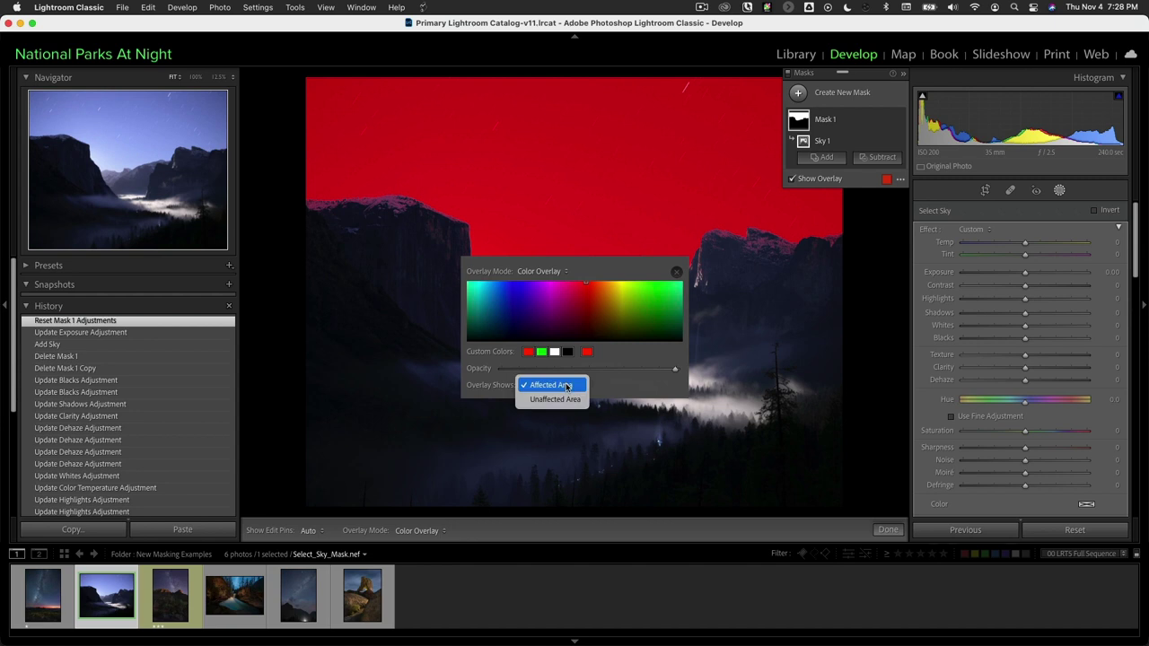
left_click(566, 399)
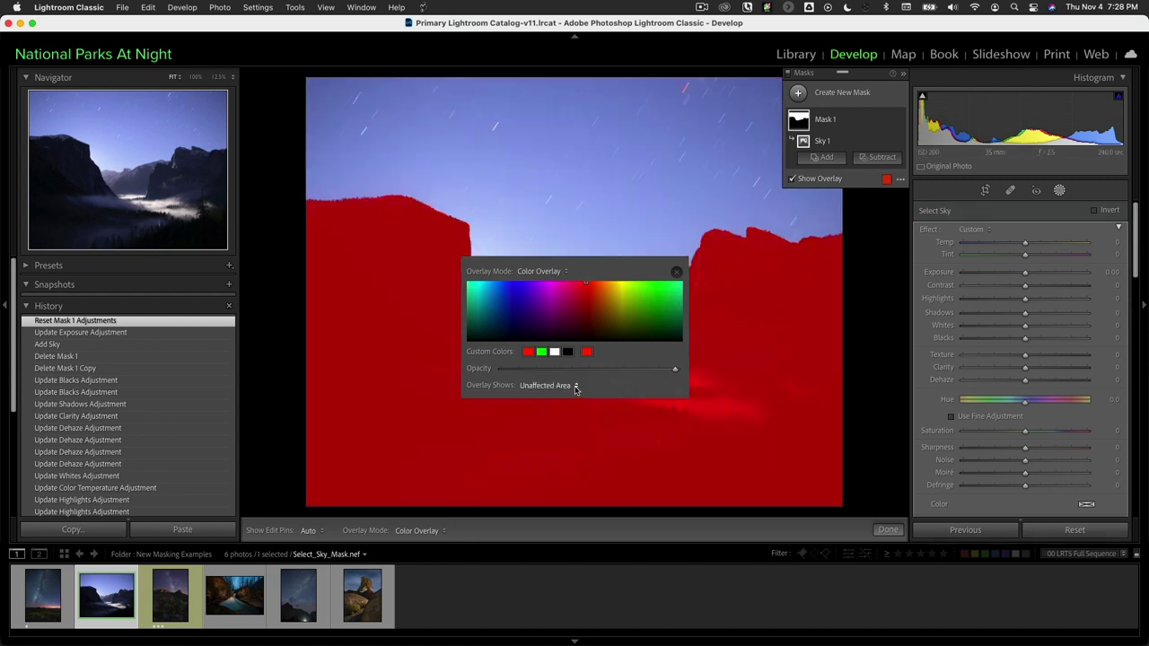
left_click(576, 387)
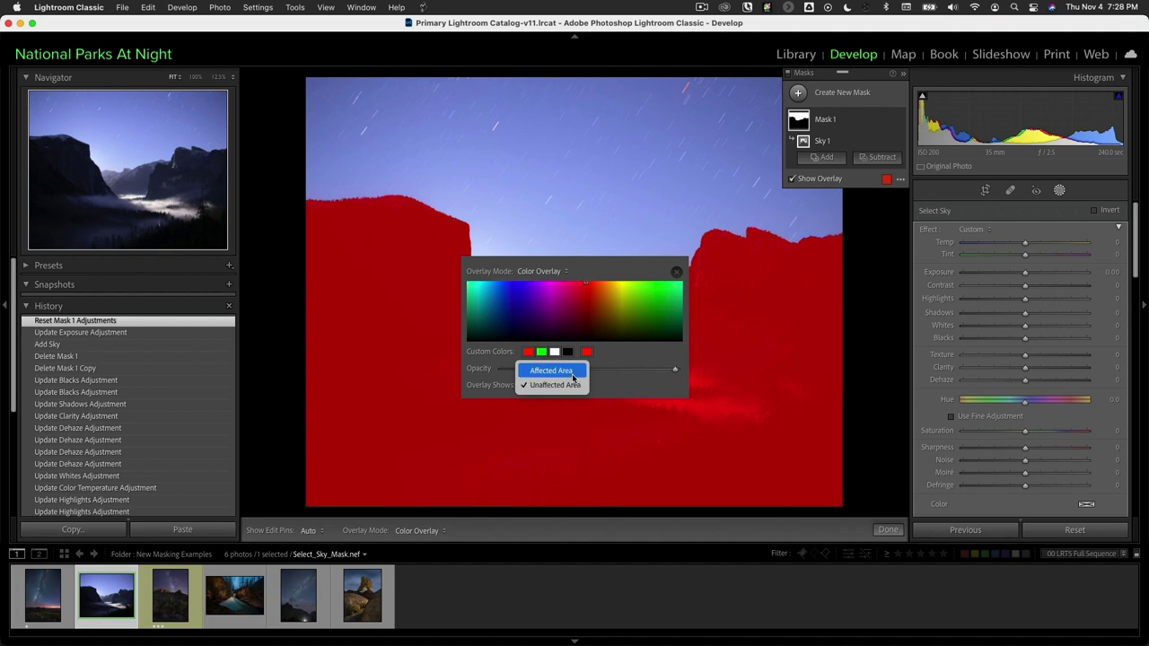
left_click(572, 378)
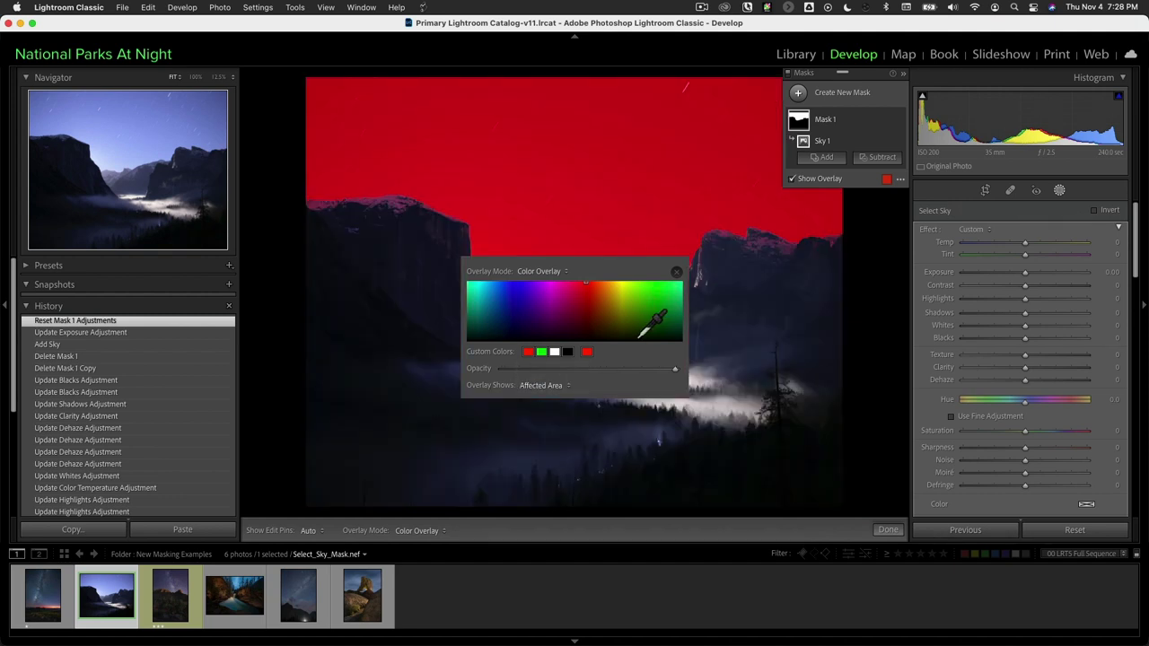
left_click(676, 272)
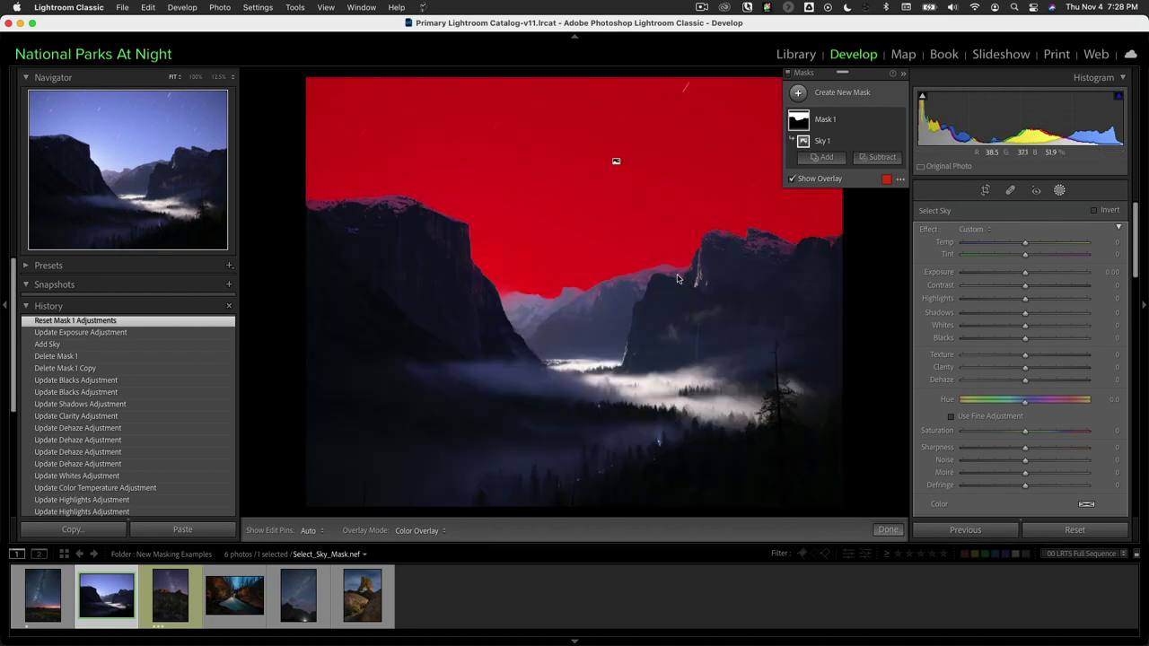
left_click(900, 181)
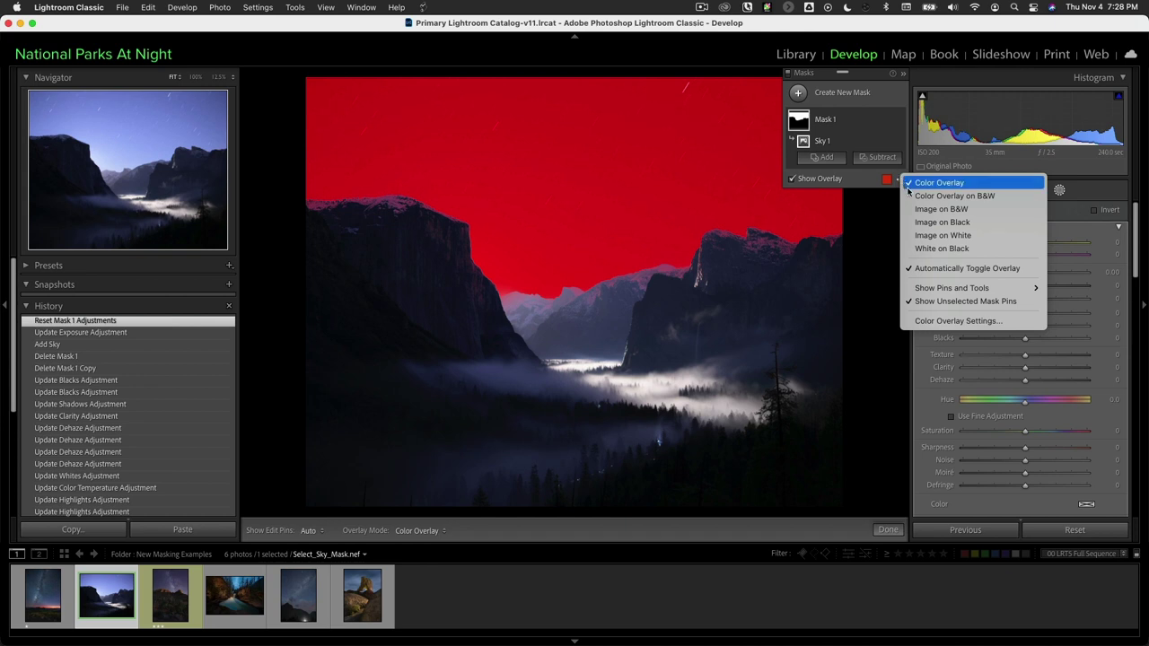
left_click(908, 195)
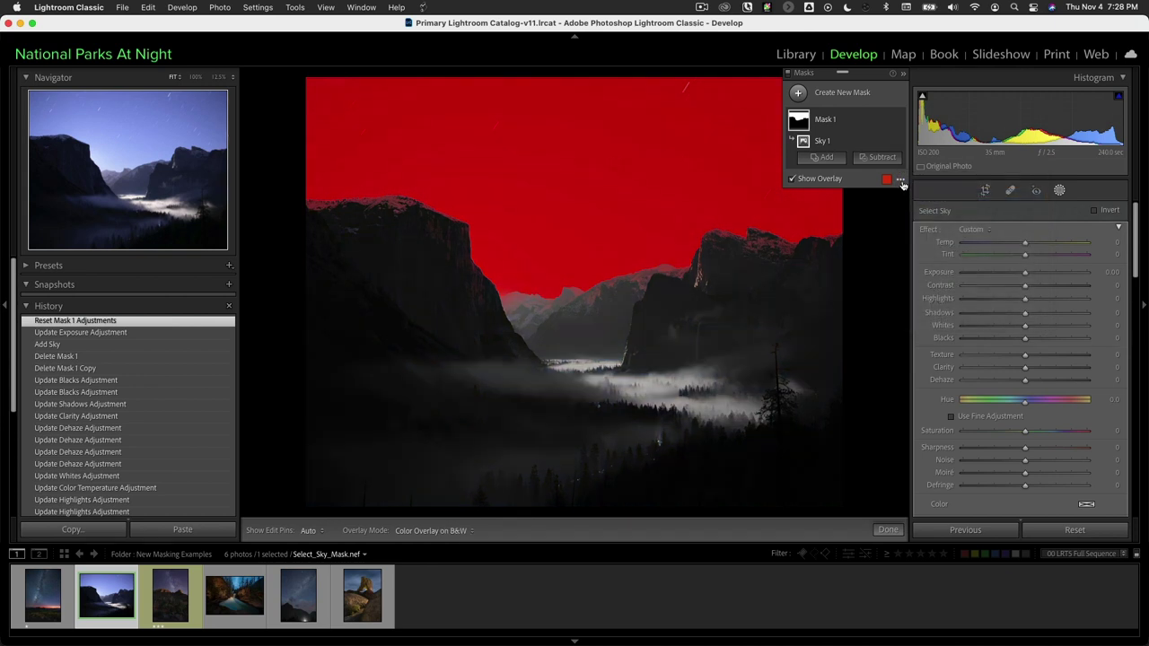
left_click(901, 180)
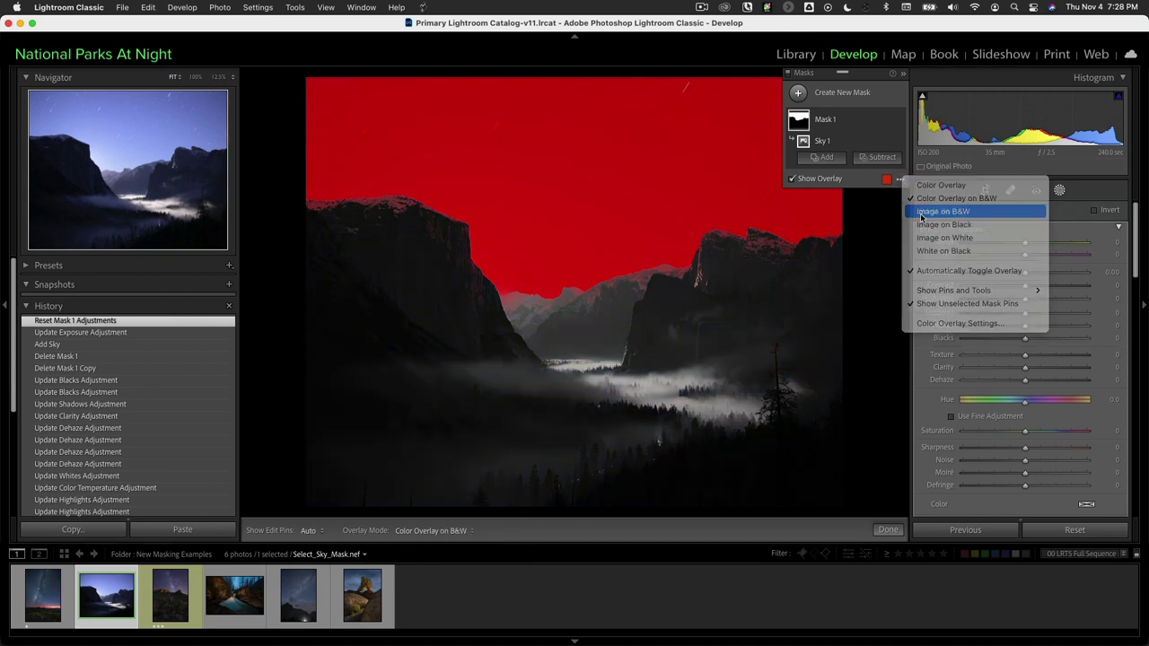
left_click(921, 214)
left_click(901, 181)
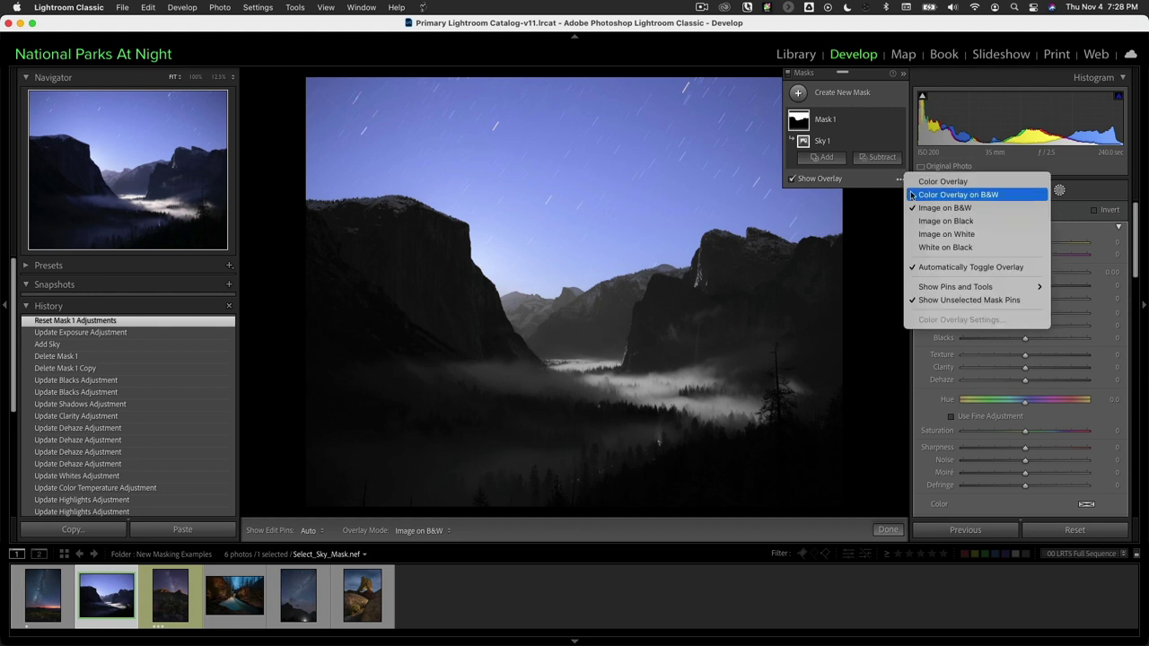
left_click(923, 221)
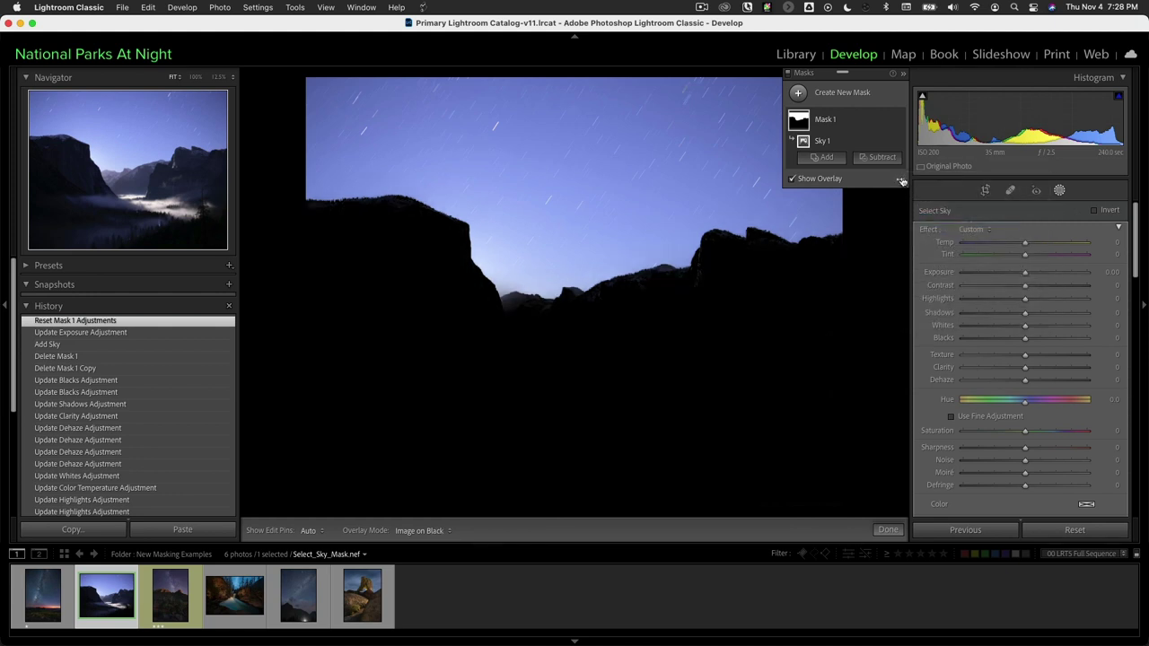
left_click(900, 180)
left_click(921, 236)
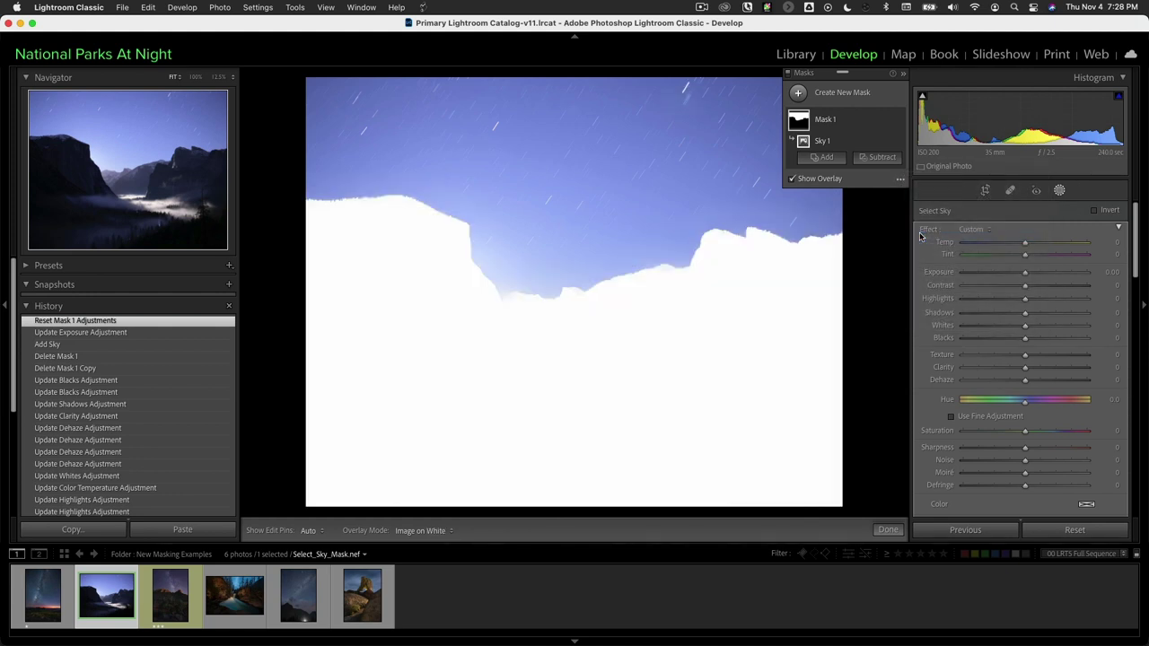
left_click(901, 180)
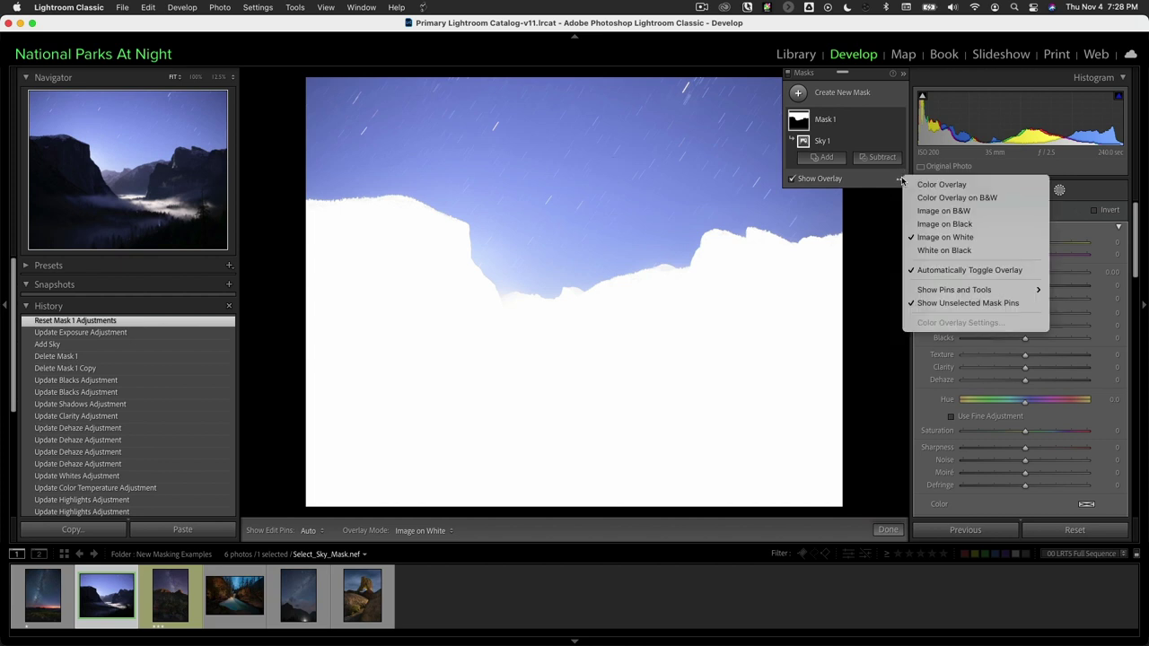
left_click(928, 252)
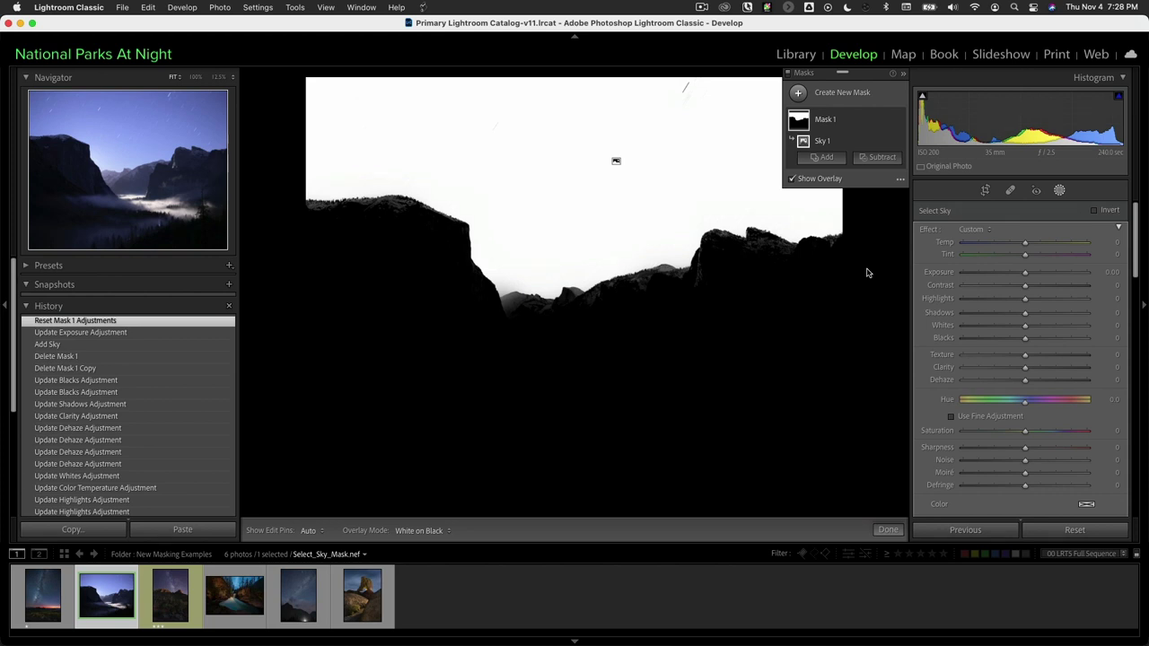
left_click(902, 182)
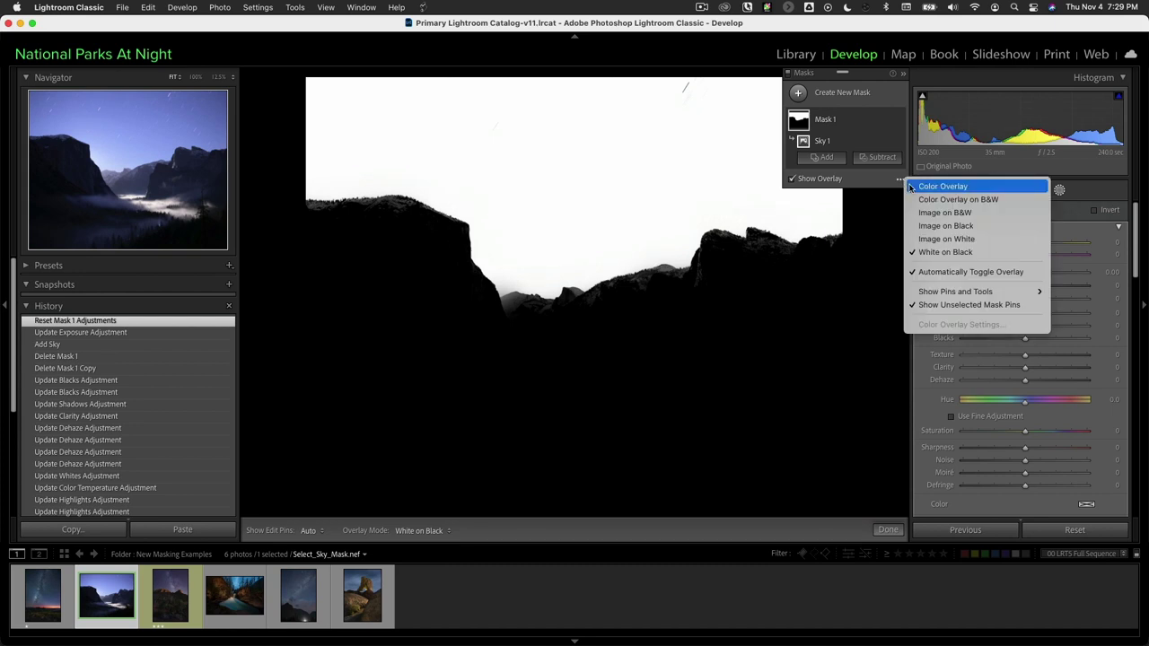
left_click(910, 187)
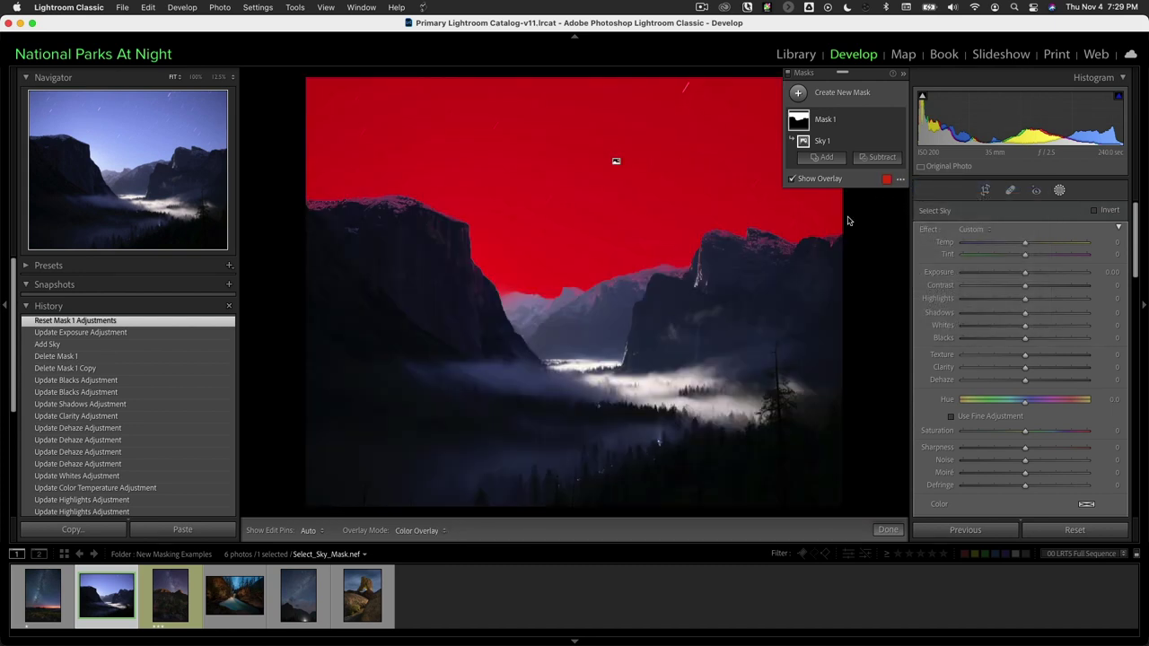
- Inspect the sky mask edge at 100% along the cliffs and El Capitan
key("z")
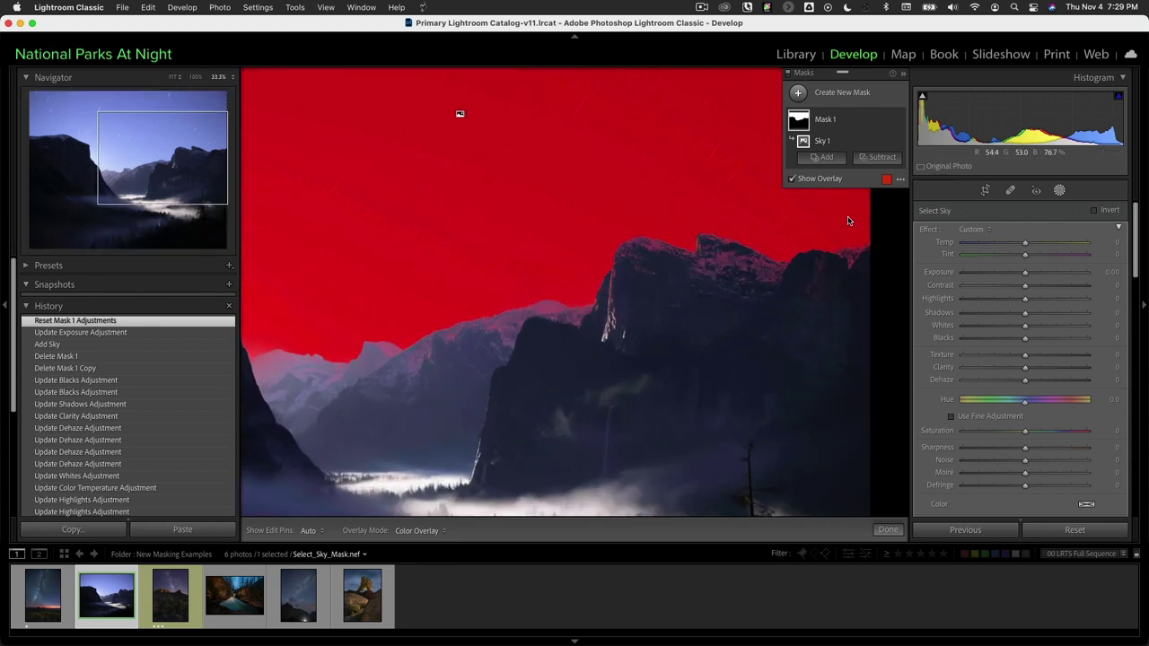
key("super+equal")
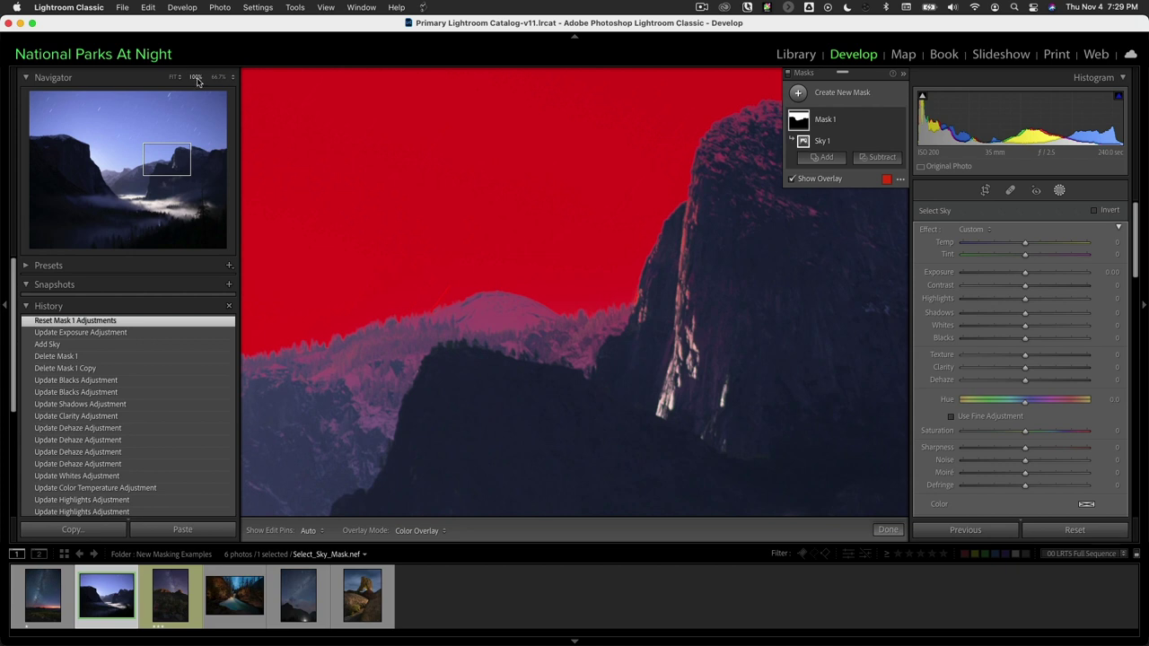
left_click_drag(672, 260, 481, 387)
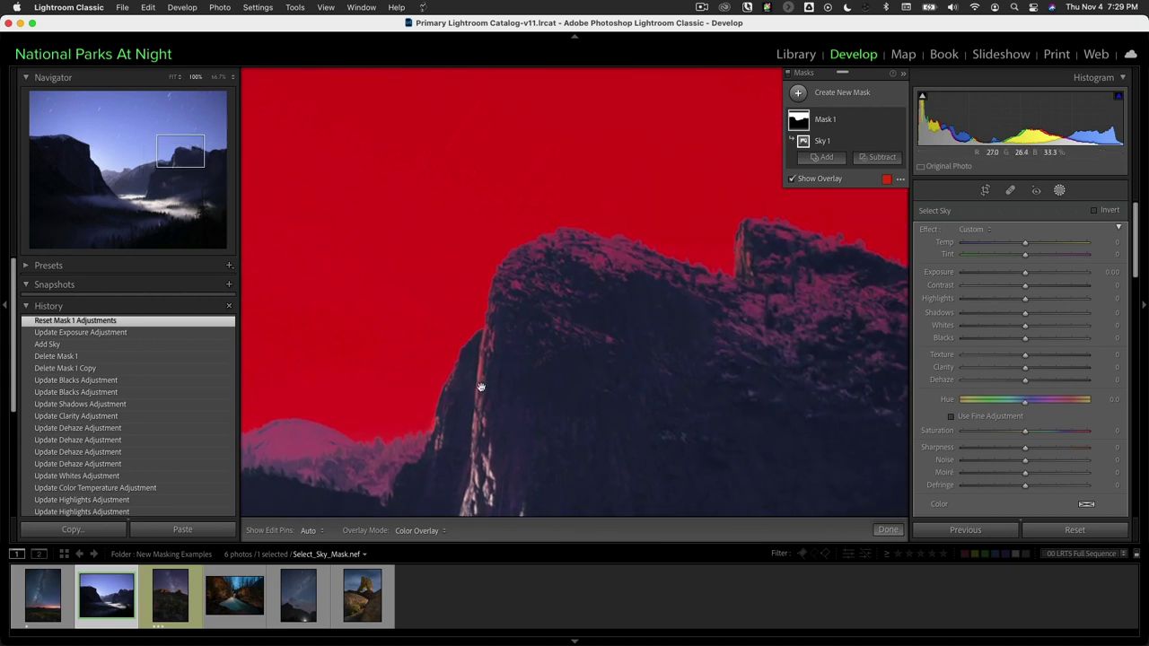
scroll(646, 326, "right", 2)
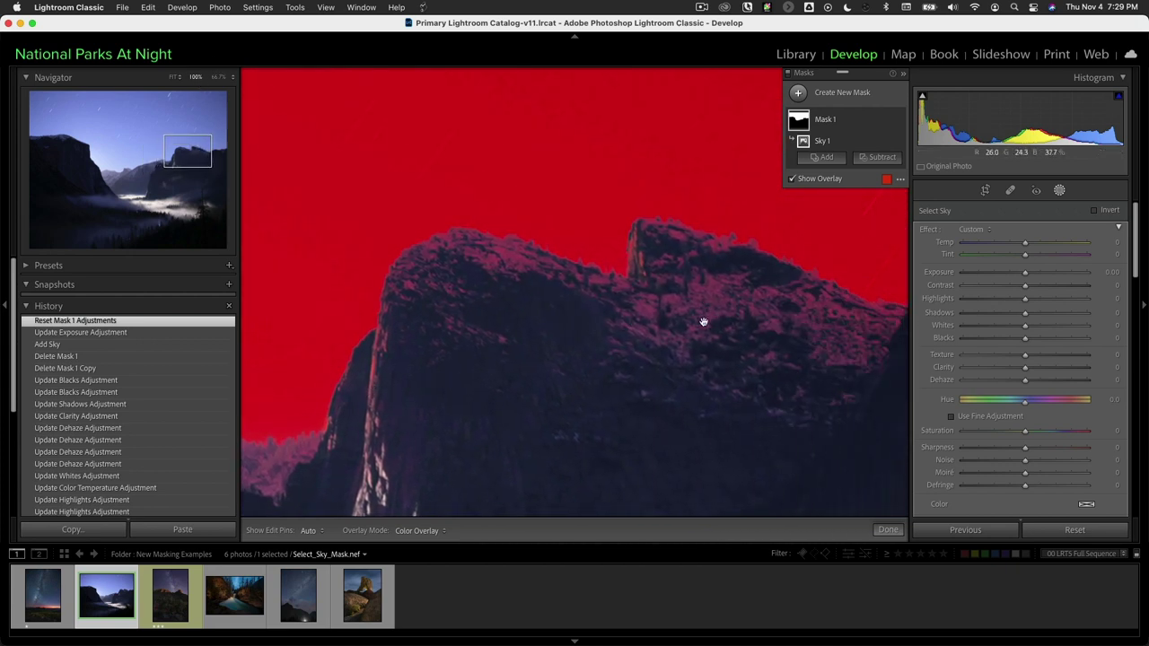
scroll(673, 324, "down", 4)
scroll(639, 324, "left", 2)
scroll(457, 318, "down", 3)
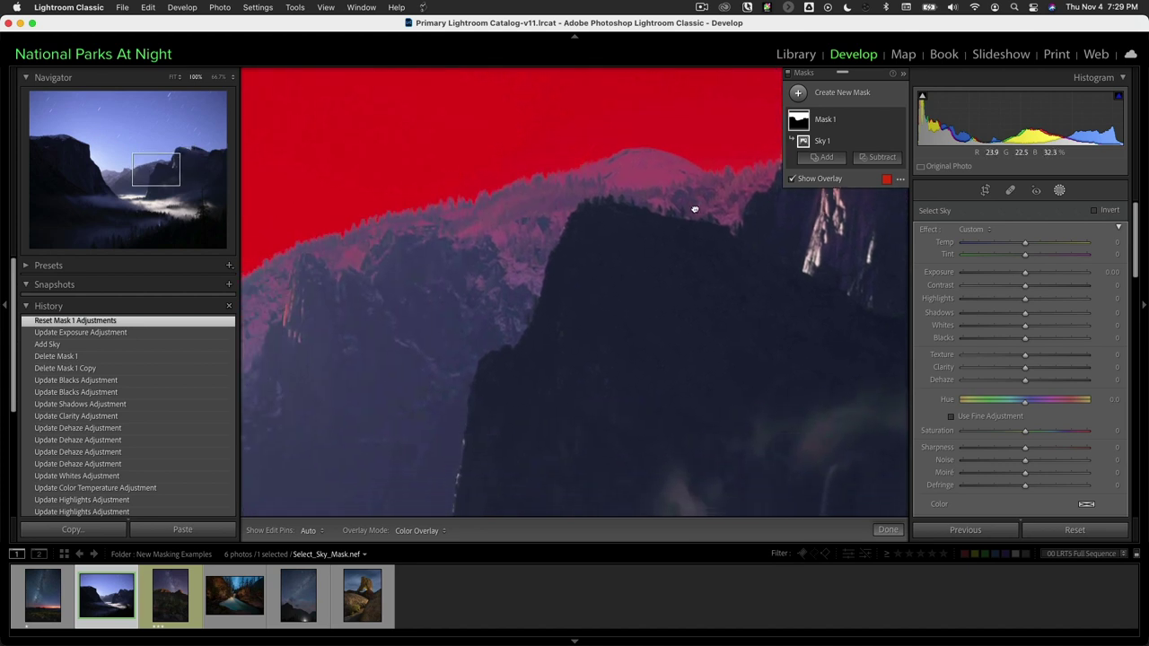
scroll(548, 316, "left", 5)
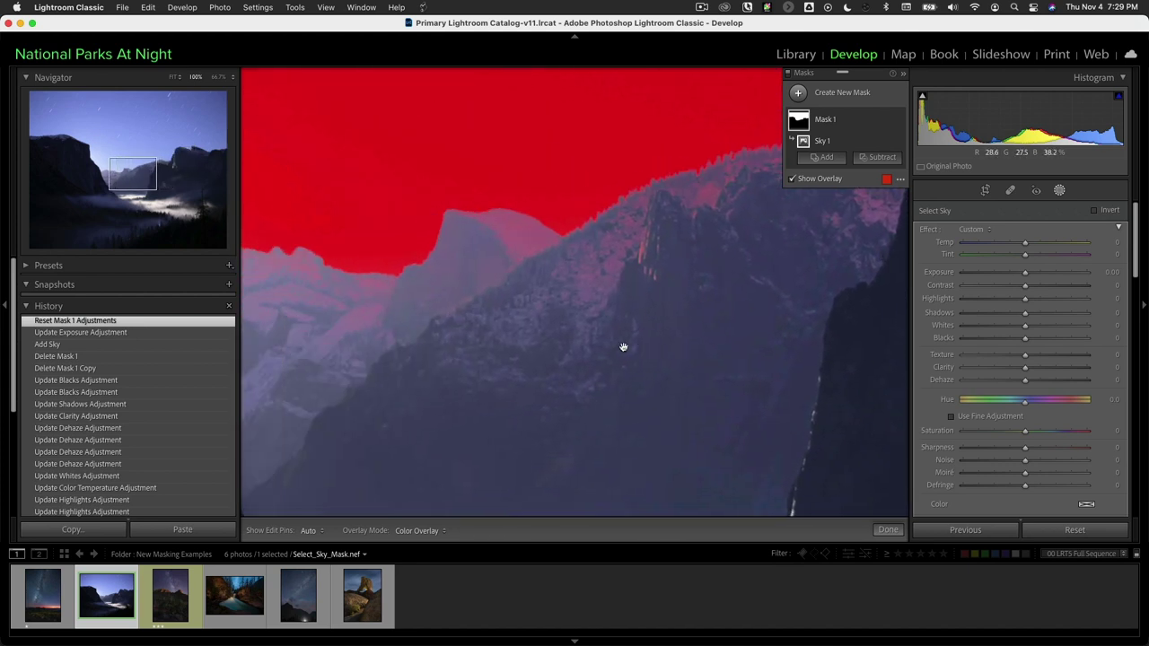
scroll(586, 364, "left", 6)
scroll(595, 341, "up", 1)
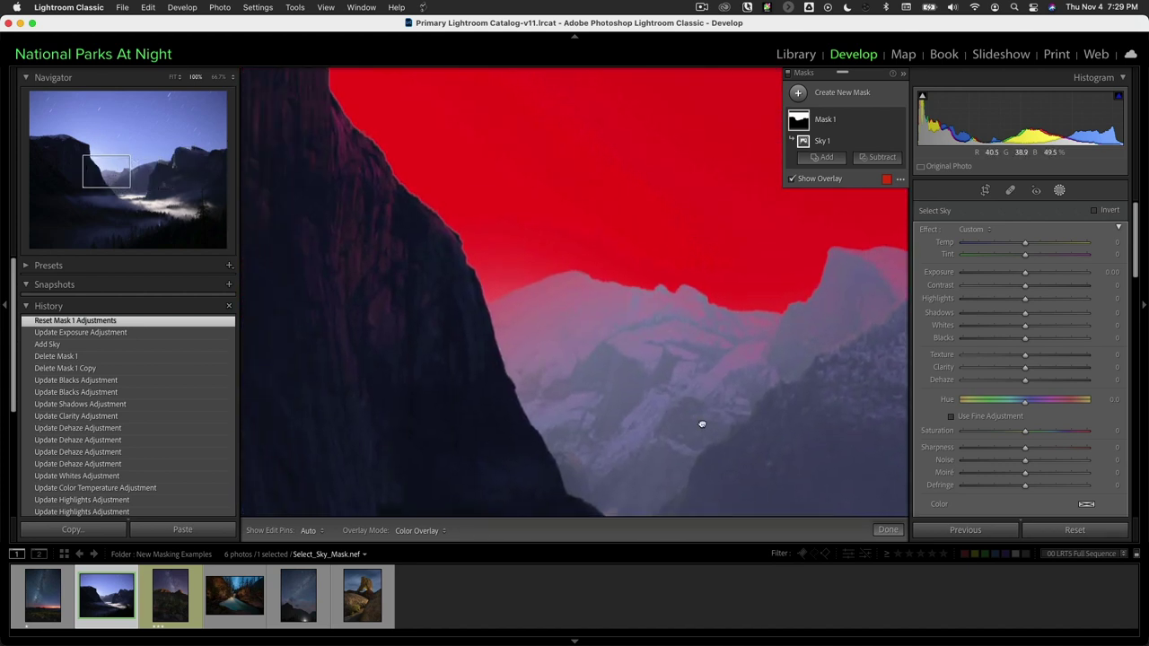
left_click_drag(429, 320, 452, 392)
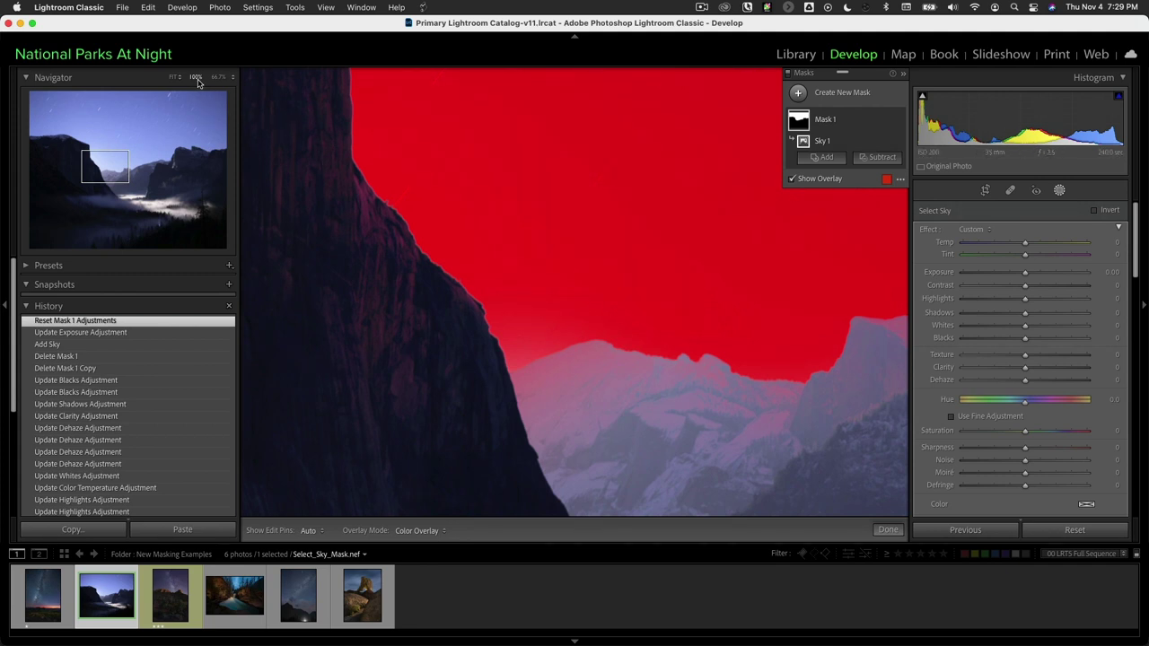
- Return to a 25% view, hide the Navigator and History panels, and recheck Mask 1's components
key("super+minus")
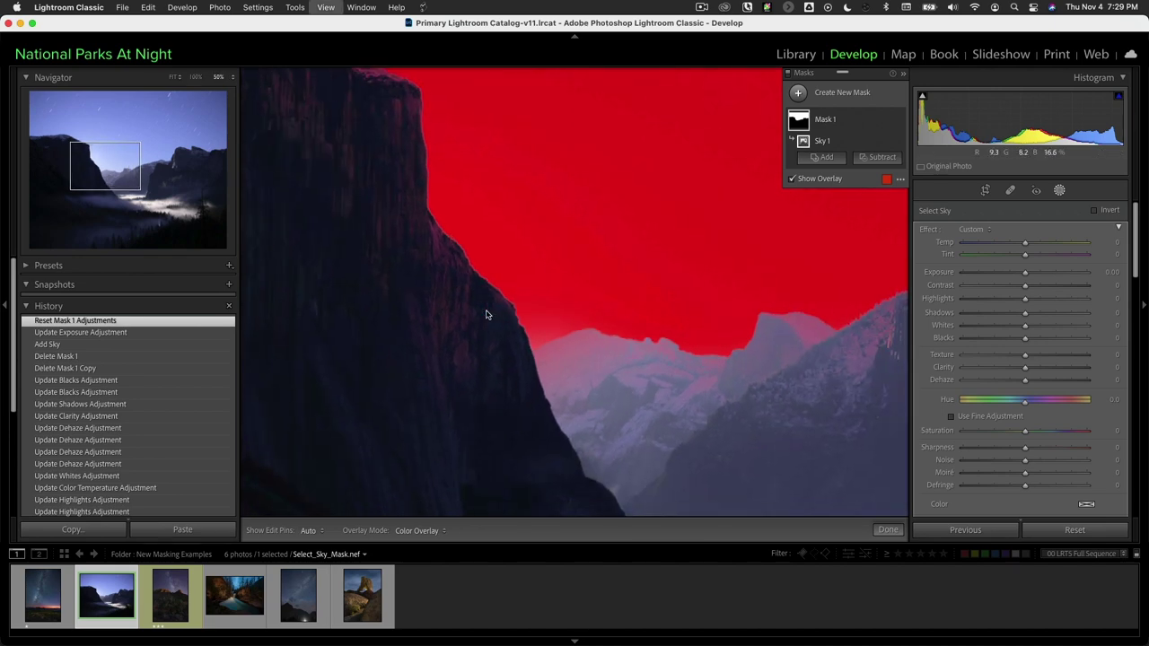
key("super+minus")
key("super+minus")
key("super+minus")
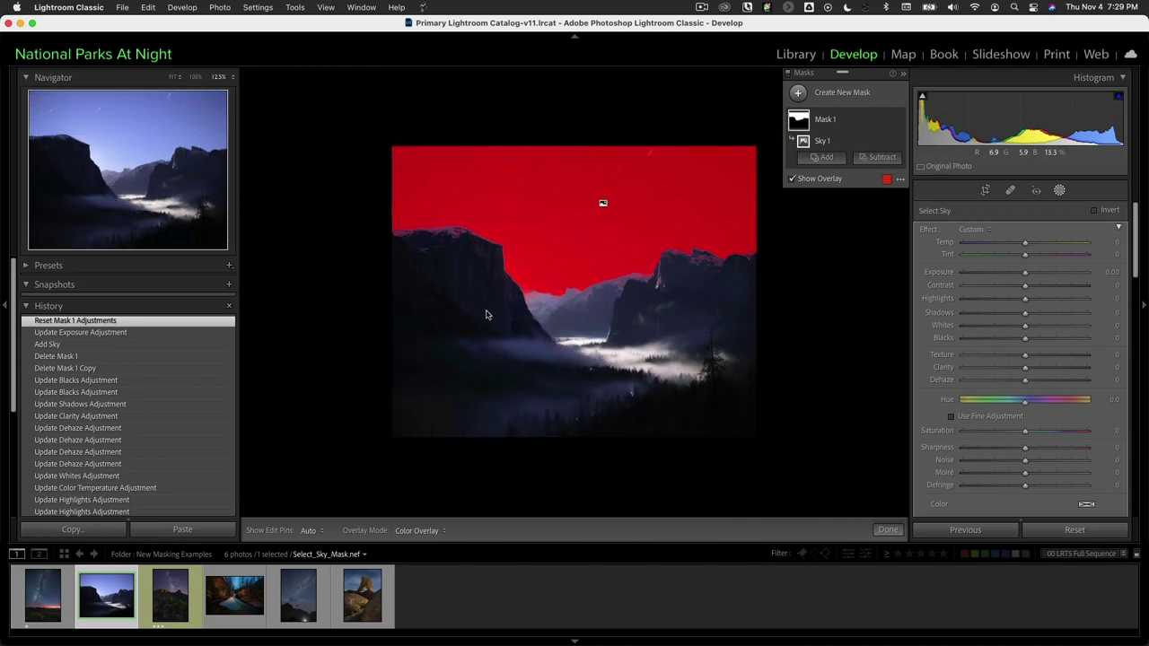
key("super+equal")
key("super+equal")
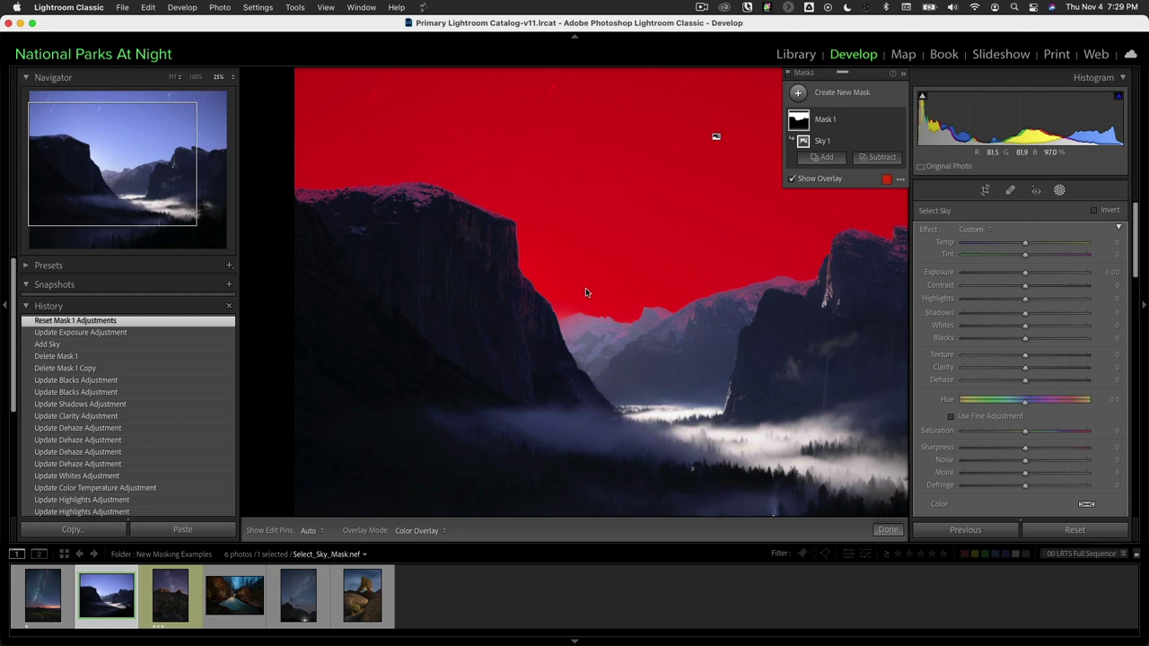
left_click(5, 308)
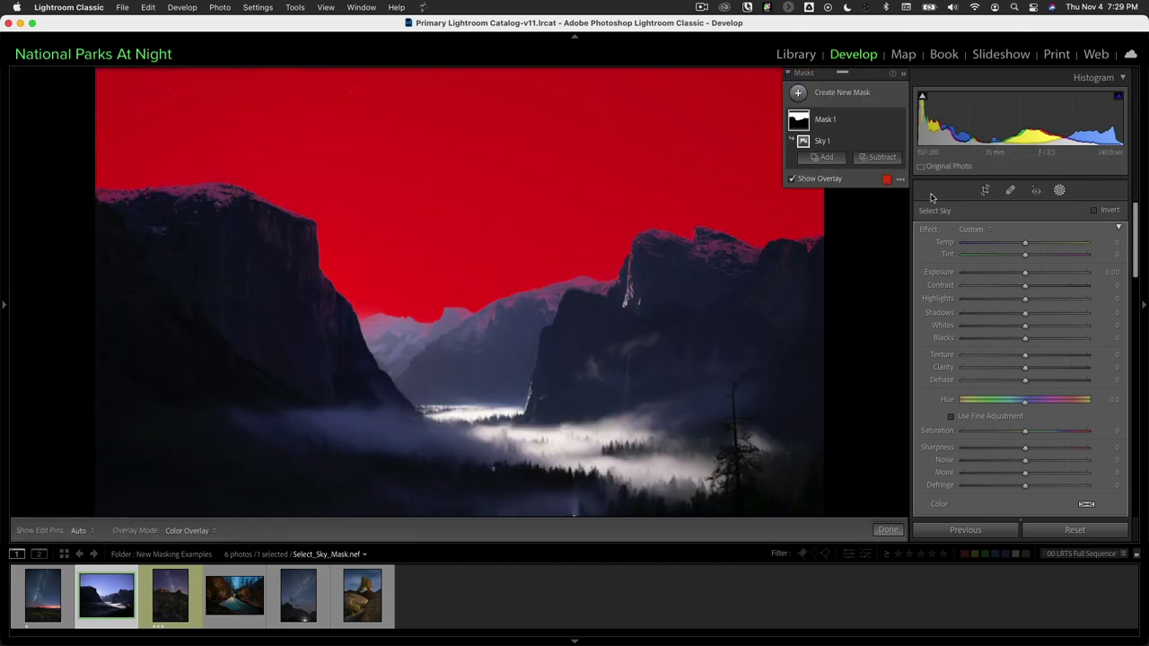
left_click(835, 126)
left_click(832, 127)
- Hide the overlay and set the sky to Whites 20, Exposure -0.91, Saturation 18, Clarity 4, Dehaze 13
key("o")
left_click_drag(1026, 332, 1037, 331)
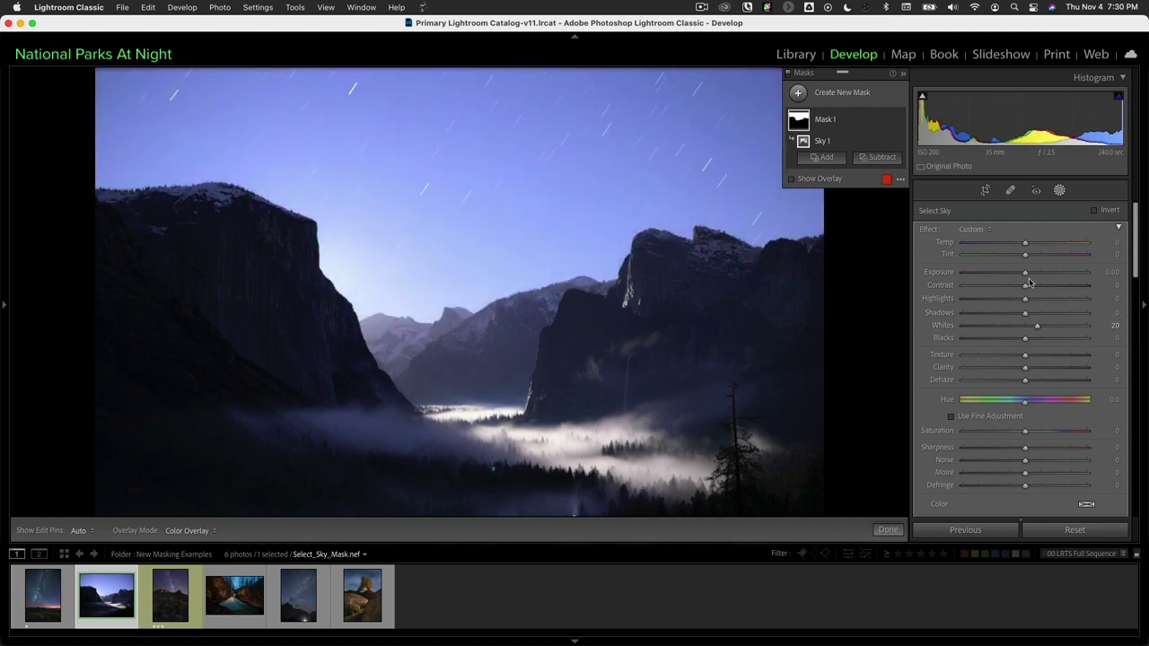
left_click_drag(1028, 279, 1012, 278)
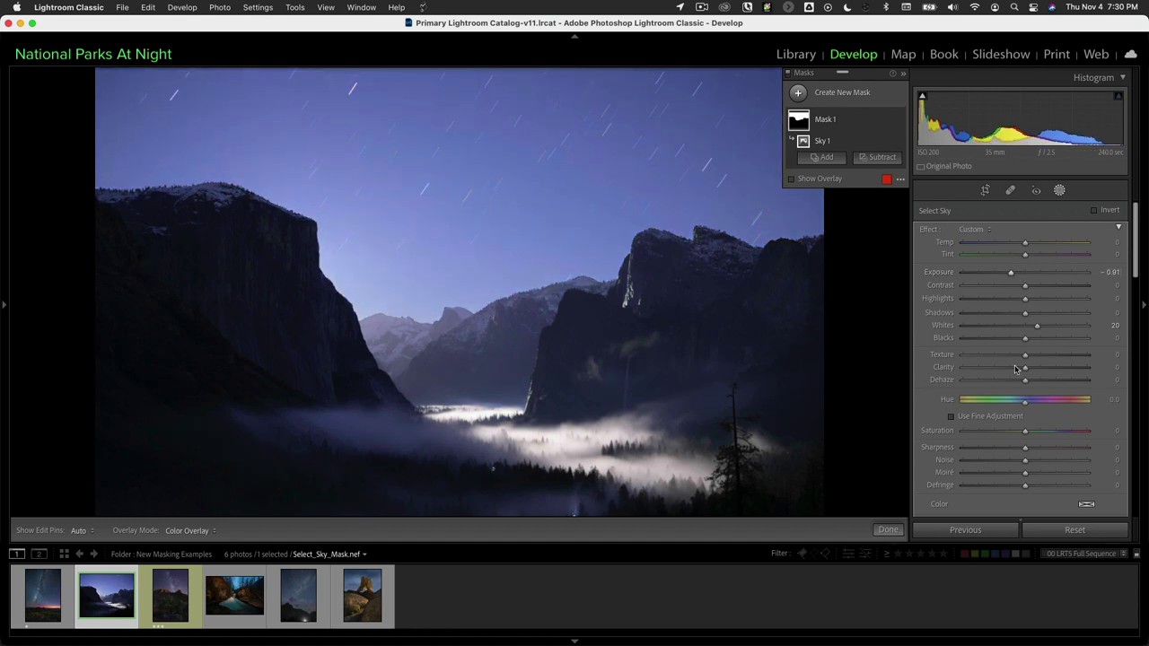
left_click_drag(1026, 434, 1037, 434)
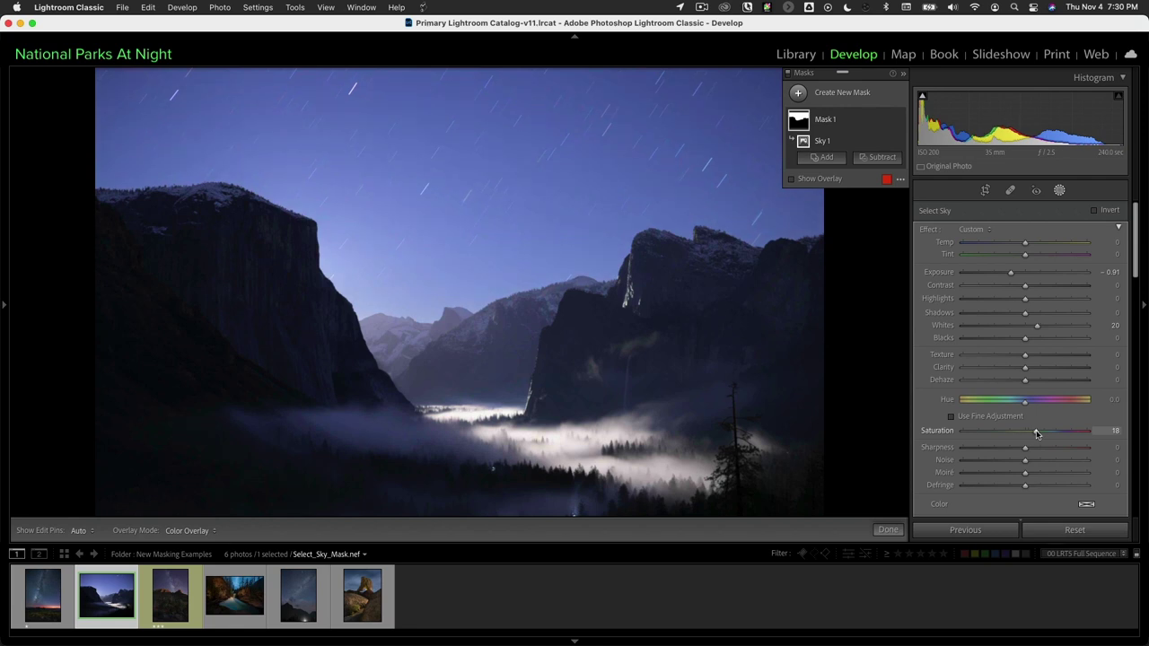
left_click_drag(1025, 369, 1028, 369)
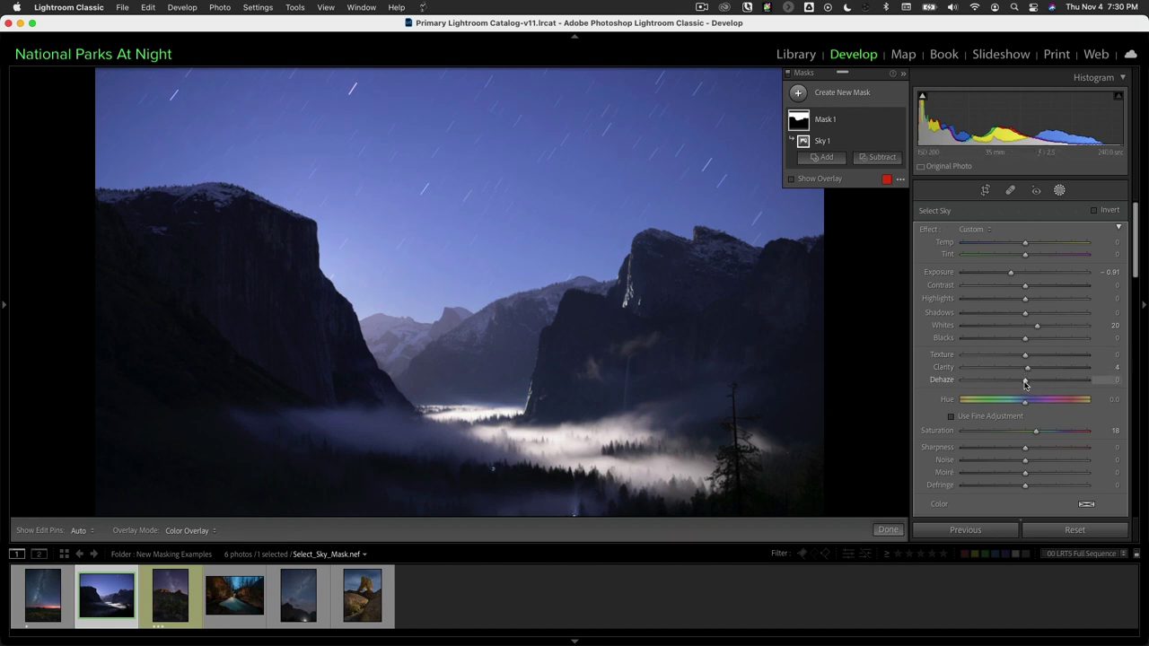
left_click_drag(1025, 383, 1060, 383)
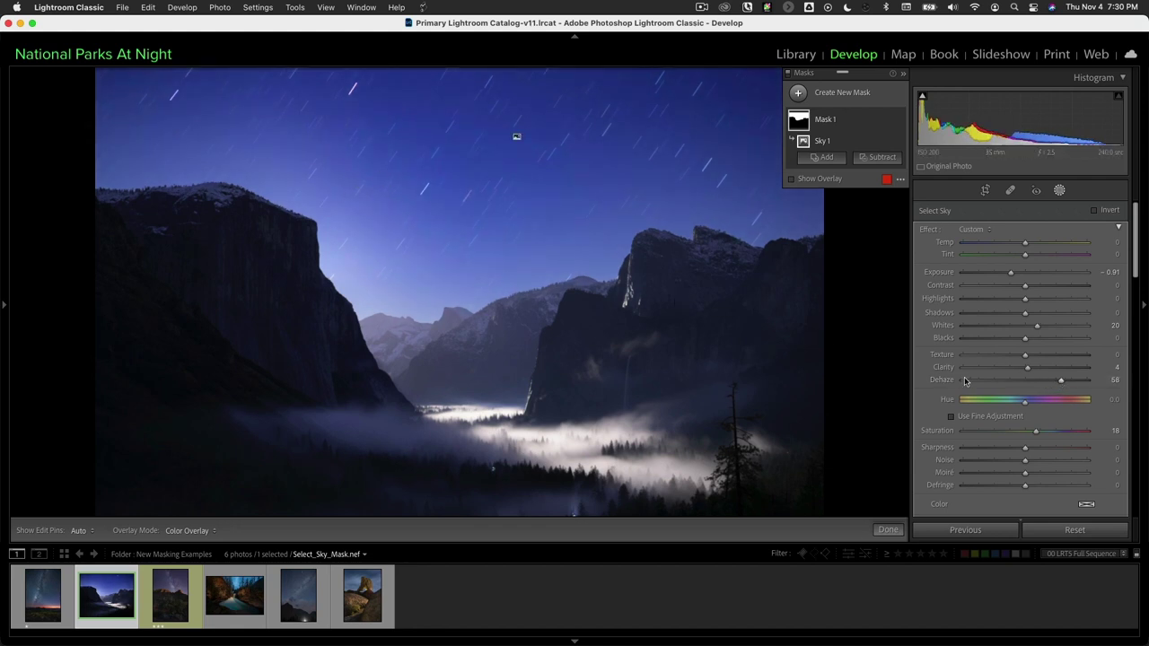
left_click(1037, 380)
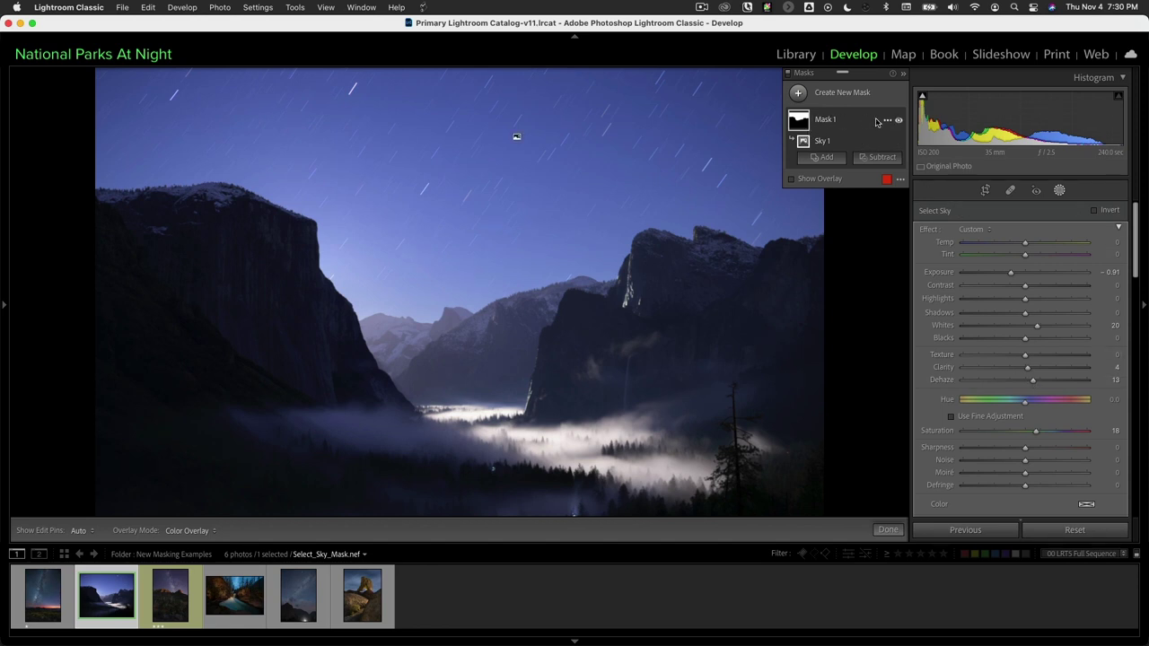
mouse_move(808, 122)
left_click(898, 122)
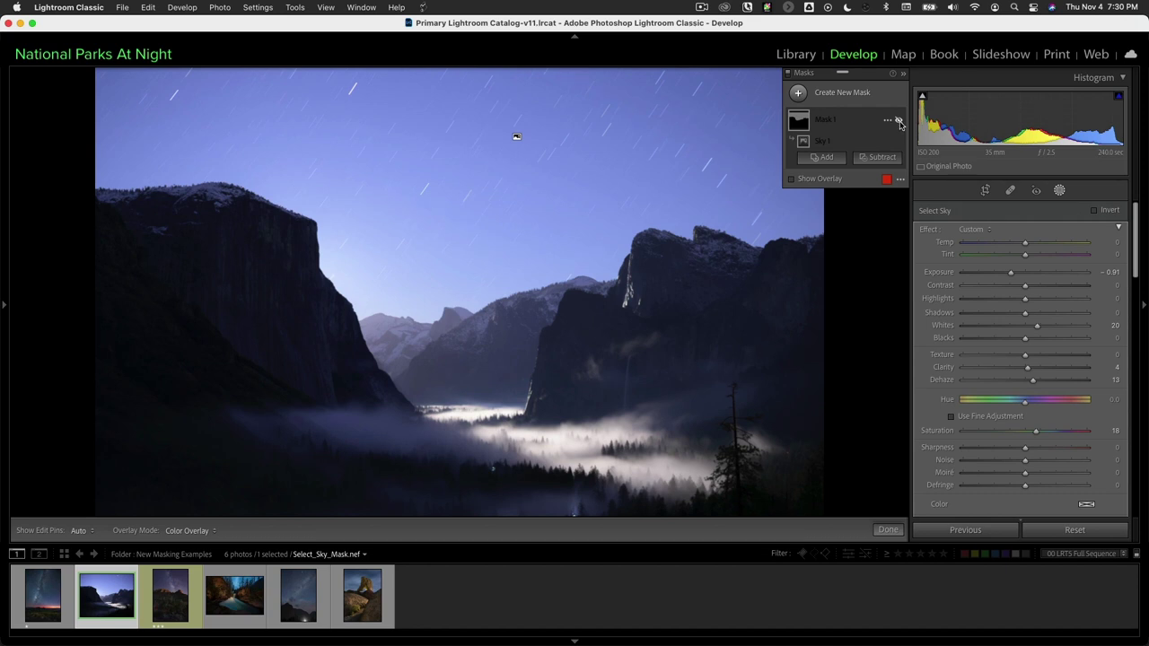
left_click(898, 121)
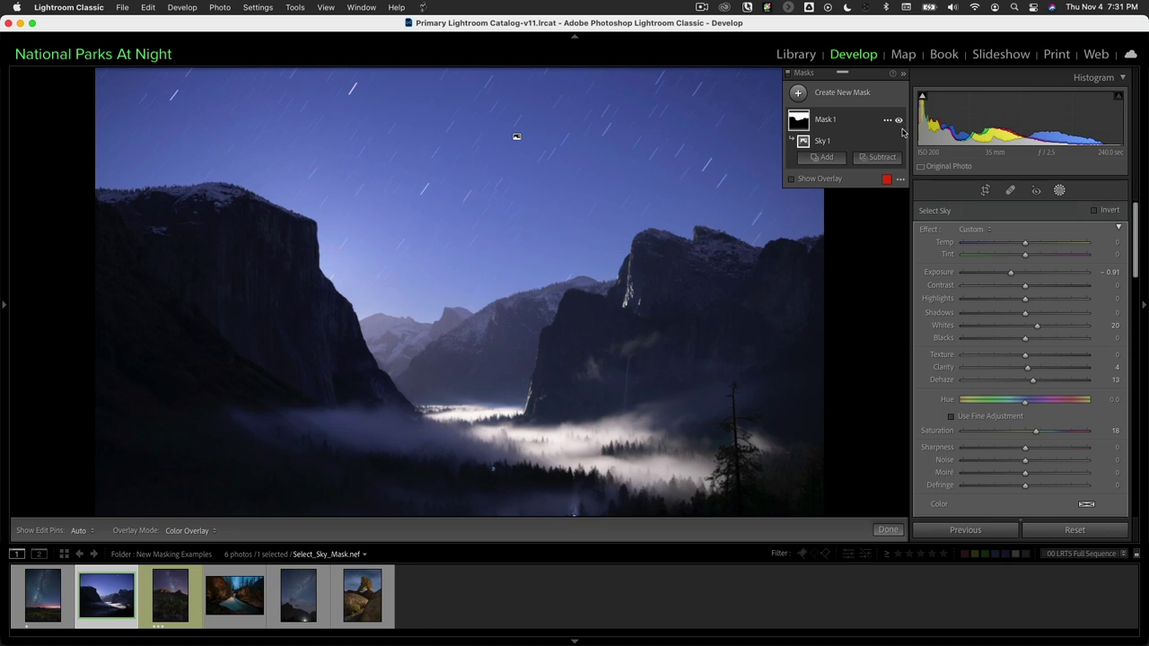
key("cmd+=")
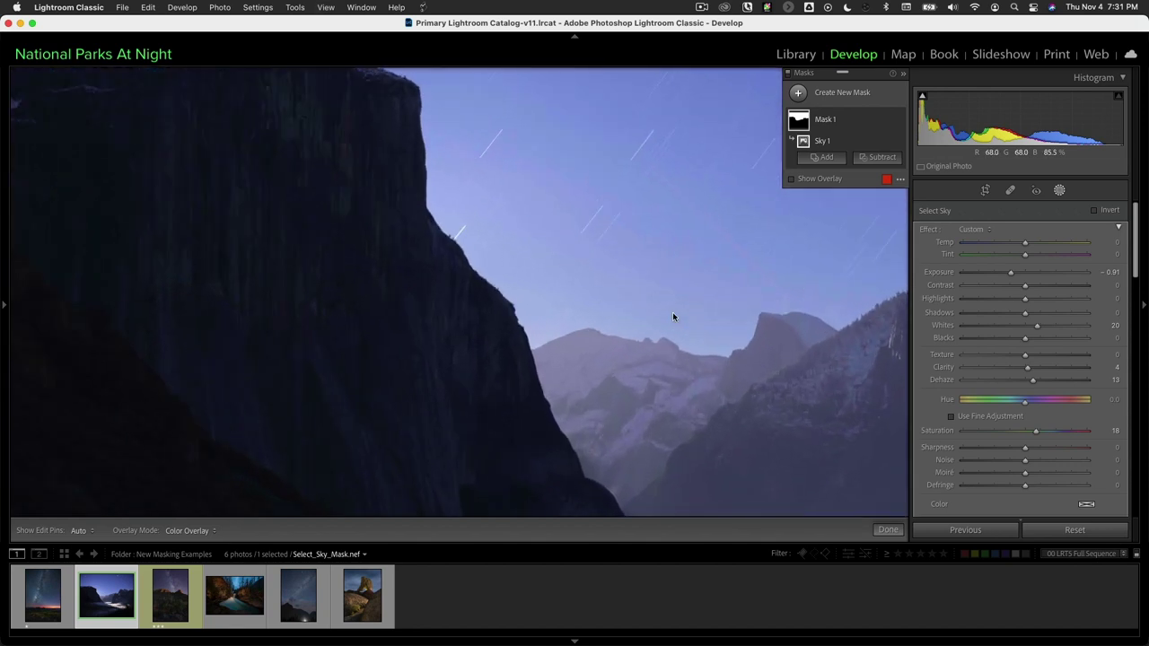
key("cmd+=")
left_click_drag(515, 411, 519, 465)
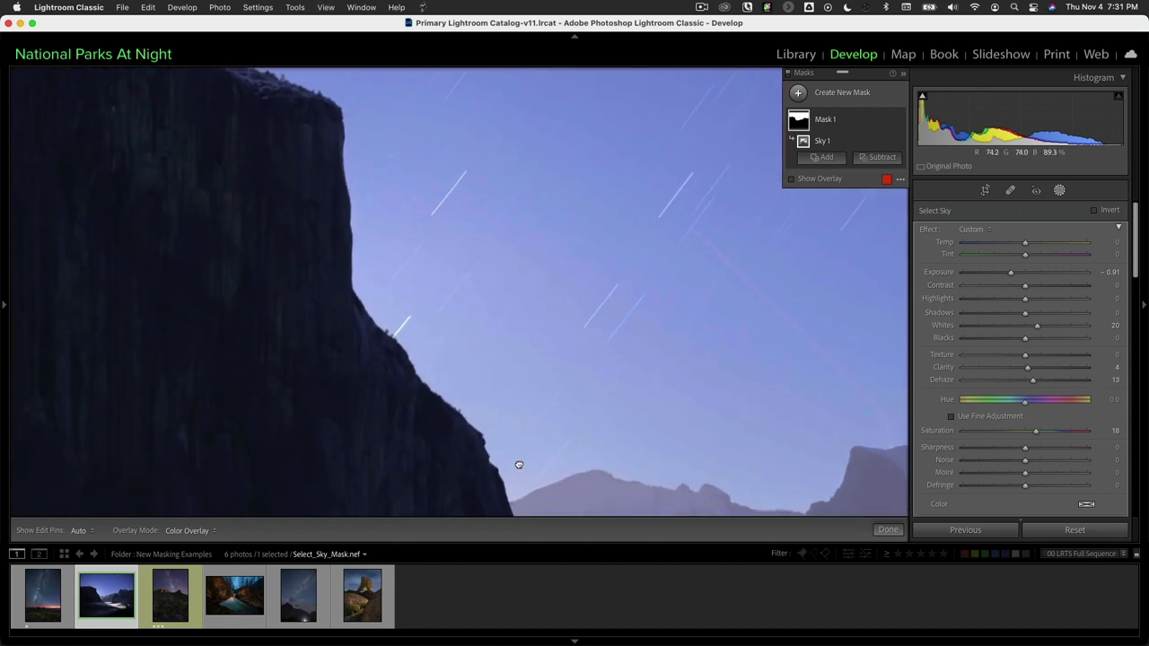
mouse_move(796, 116)
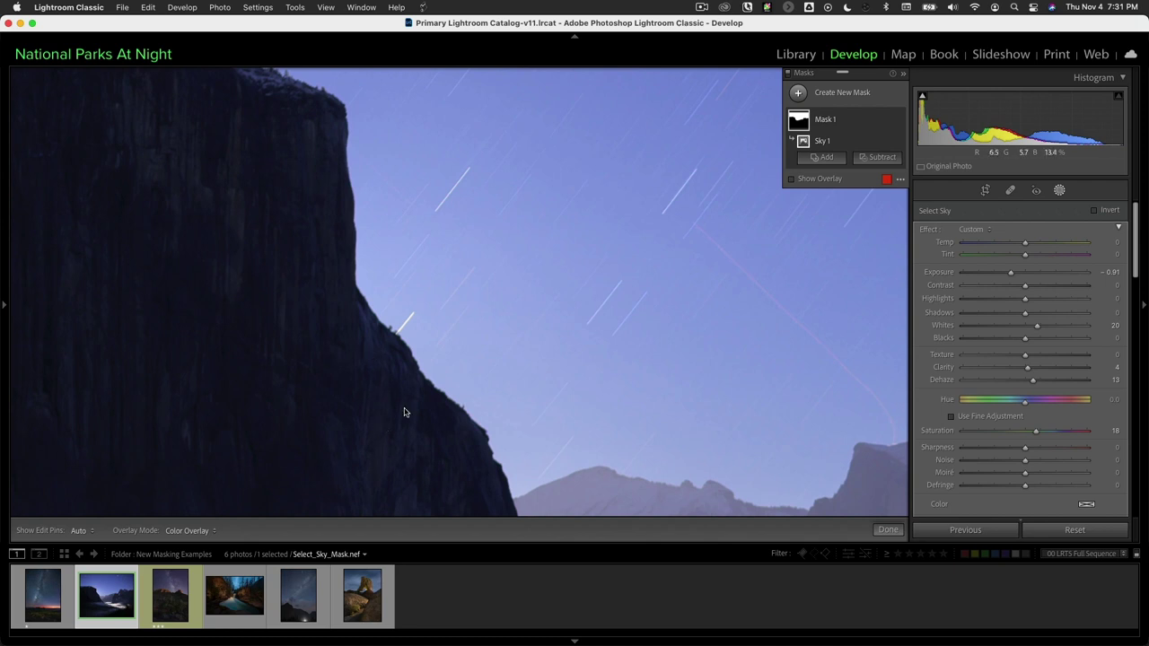
left_click_drag(787, 298, 221, 297)
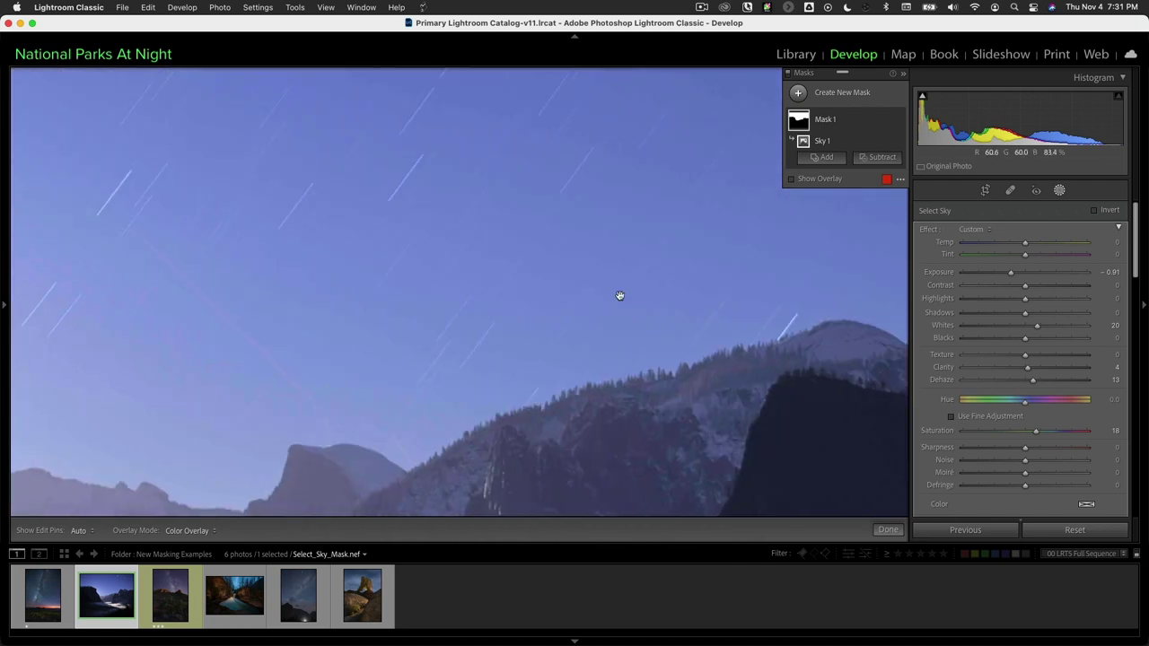
left_click_drag(619, 297, 200, 364)
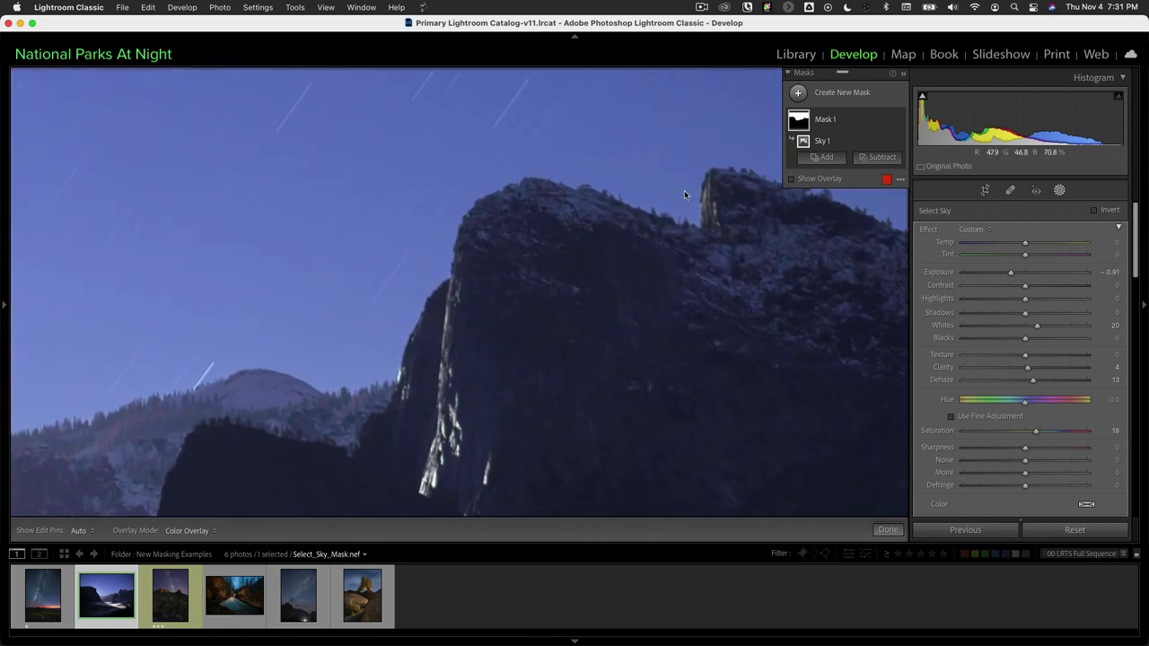
mouse_move(805, 129)
left_click(899, 120)
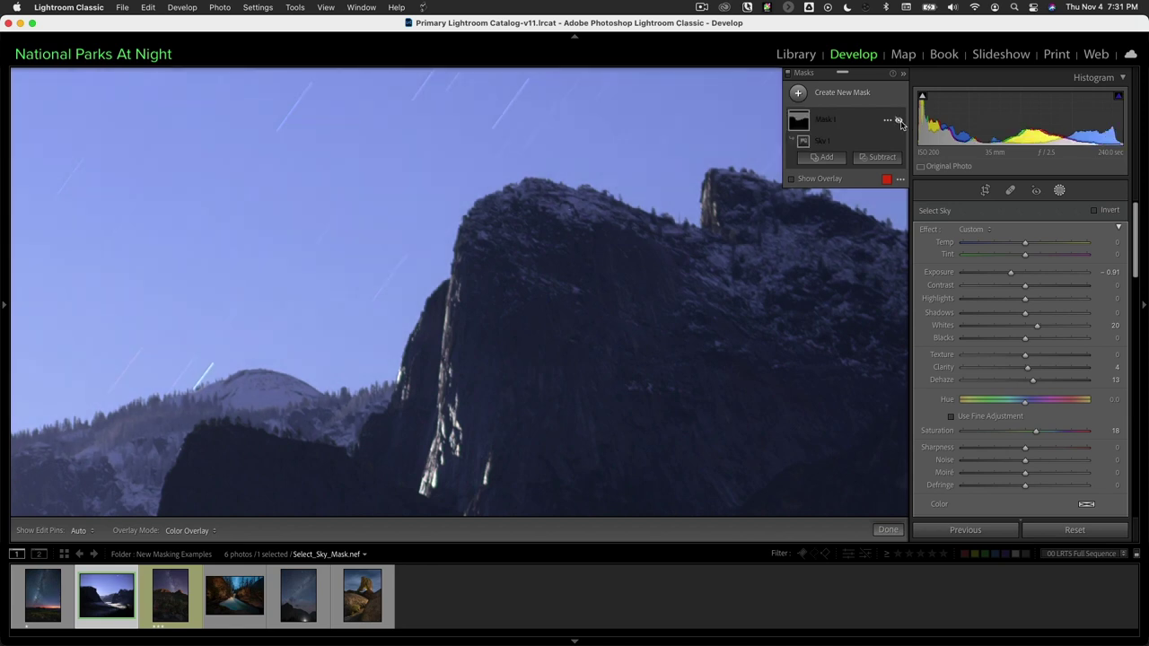
left_click(899, 120)
left_click(899, 120)
left_click(899, 120)
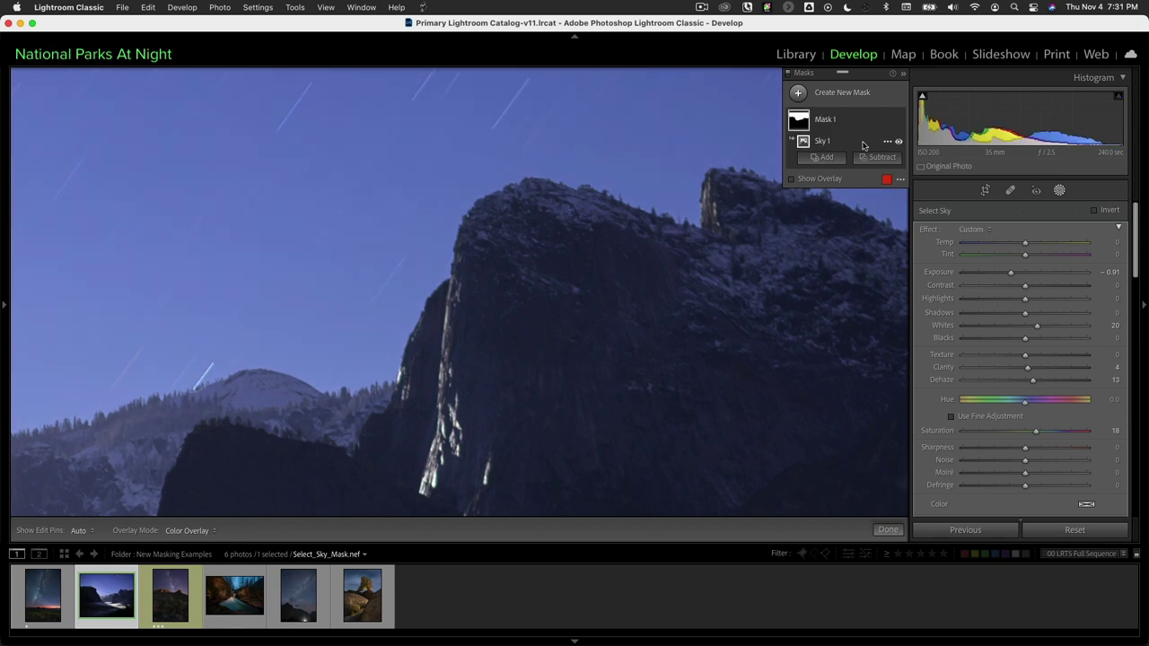
left_click(772, 262)
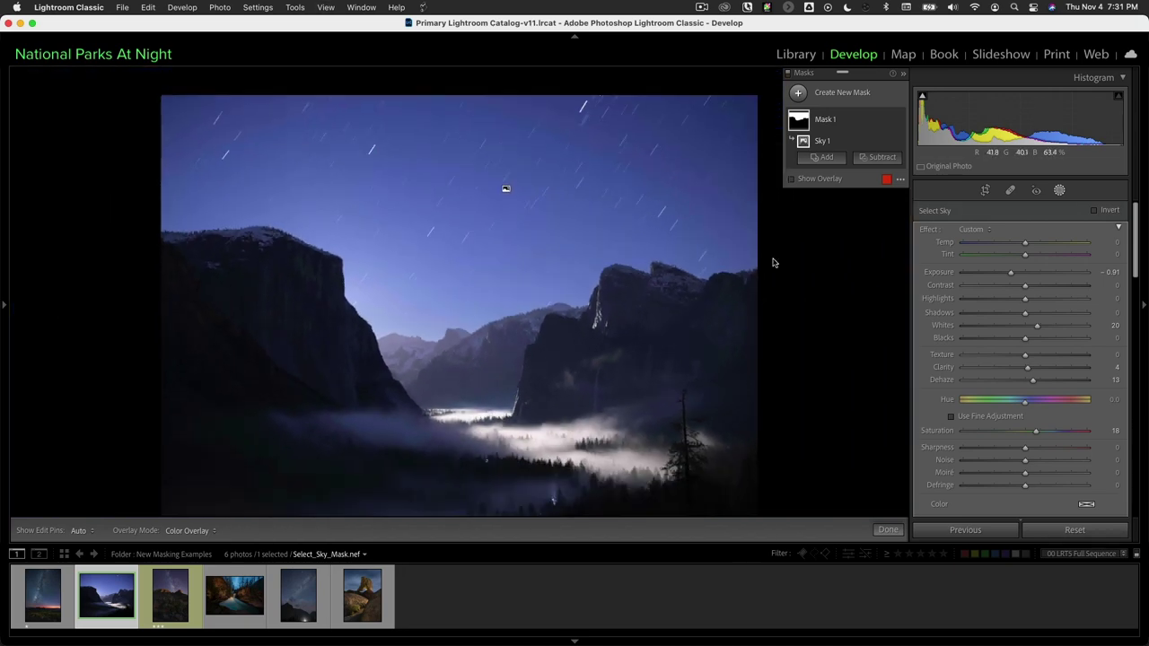
- Zoom the valley photo out and back in, then fit the whole photo in view
key("super+minus")
key("super+equal")
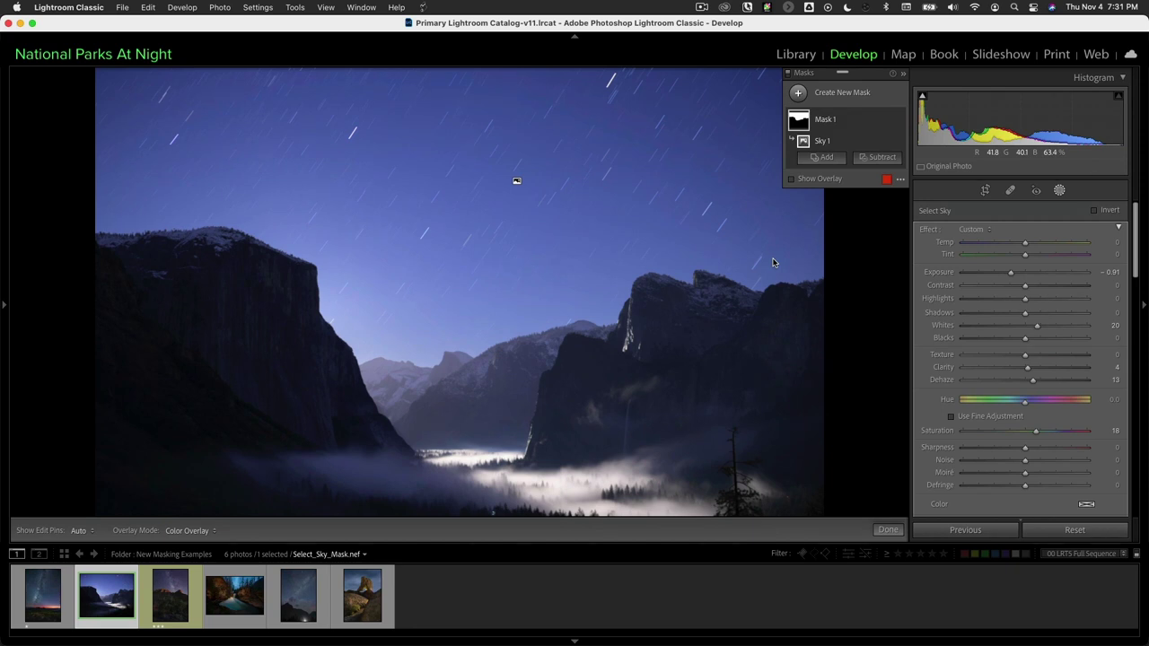
mouse_move(836, 130)
key("z")
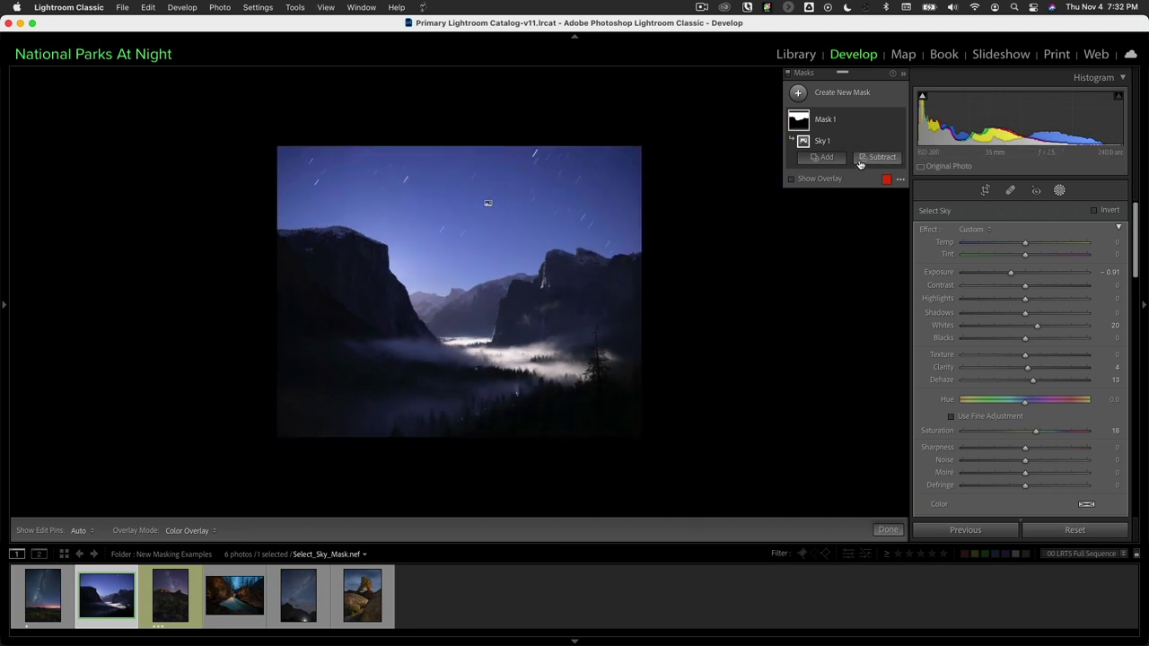
- Rename Mask 1 to 'Sky' and duplicate it to create 'Sky Copy'
left_click(826, 121)
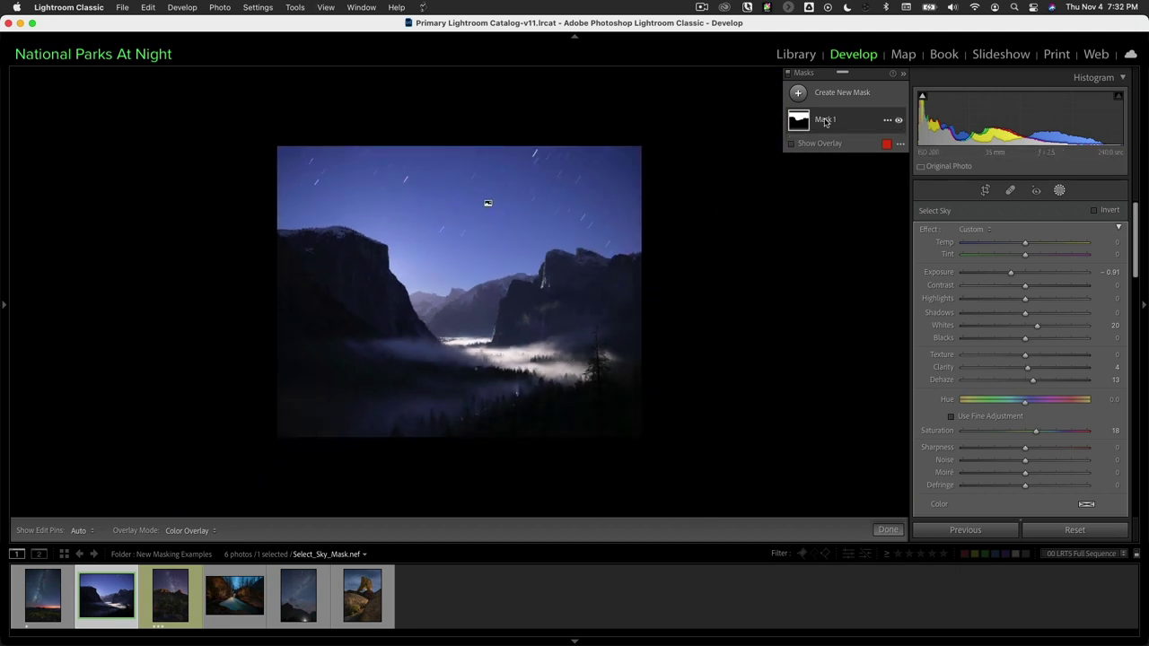
left_click(888, 121)
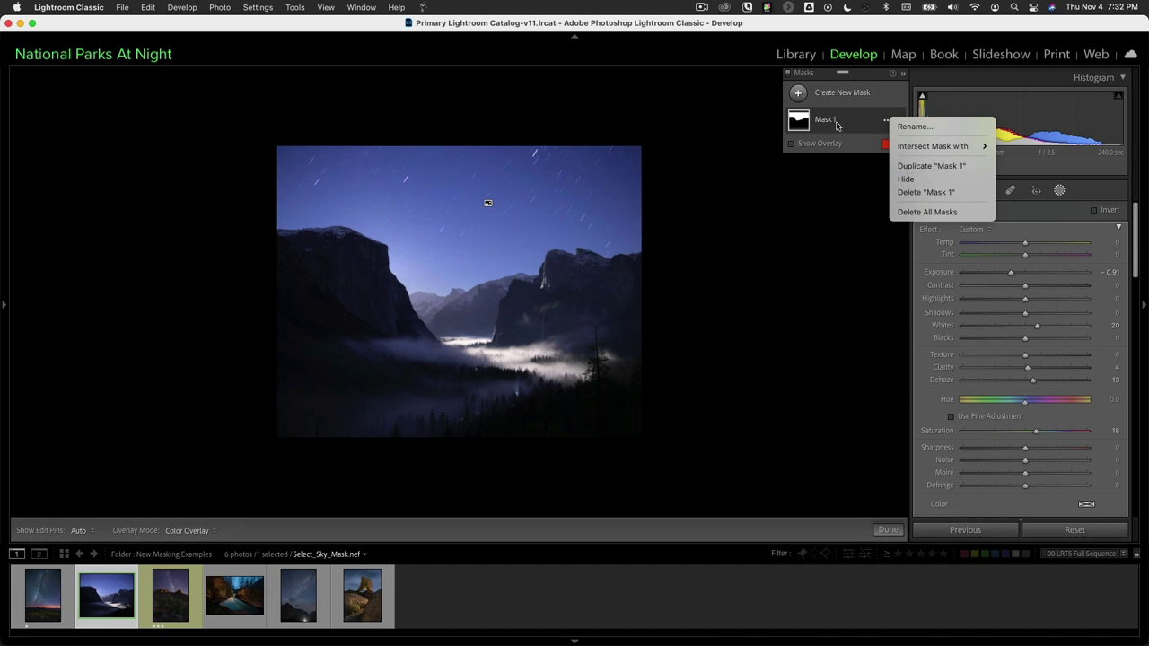
left_click(904, 127)
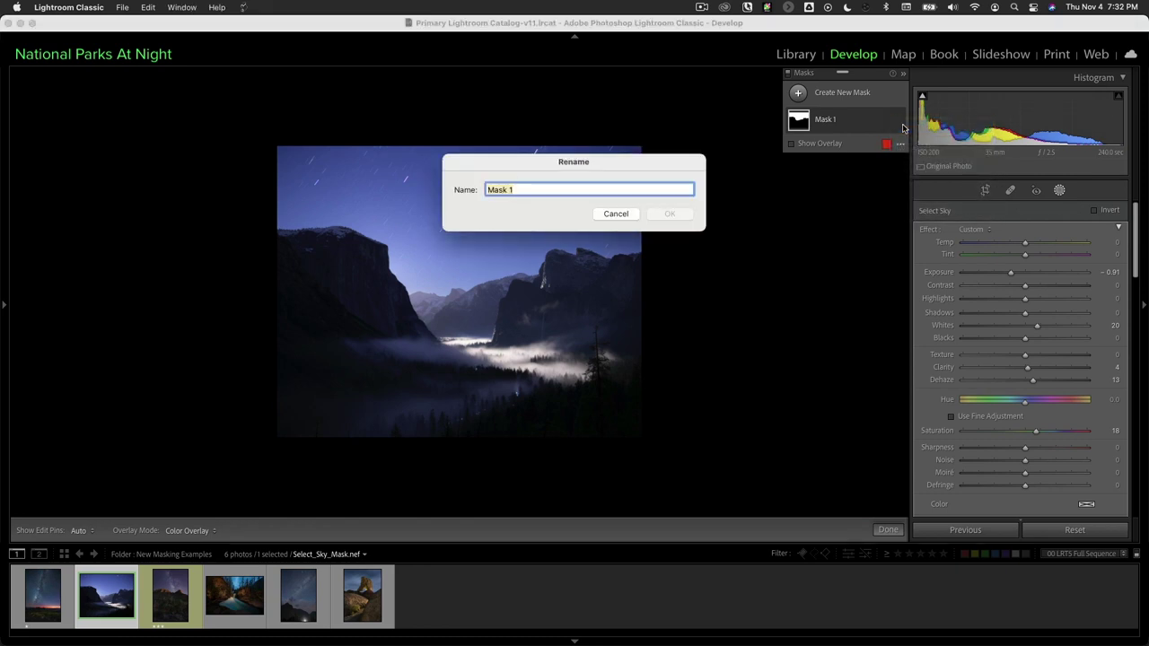
type("Sk")
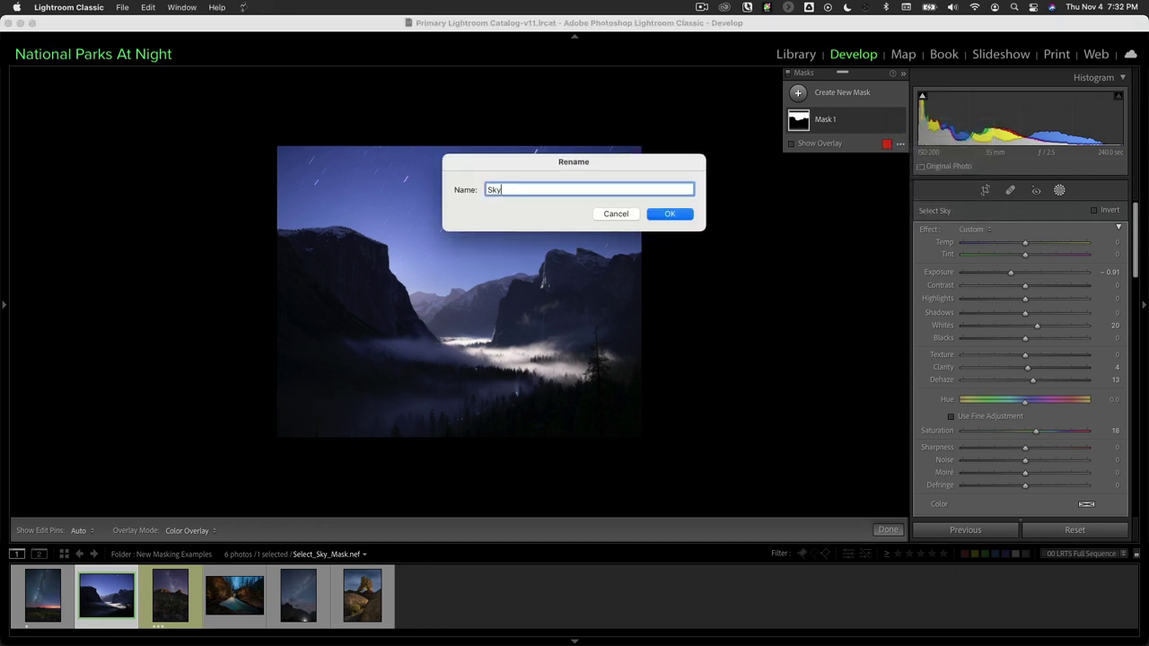
type("y")
left_click(680, 216)
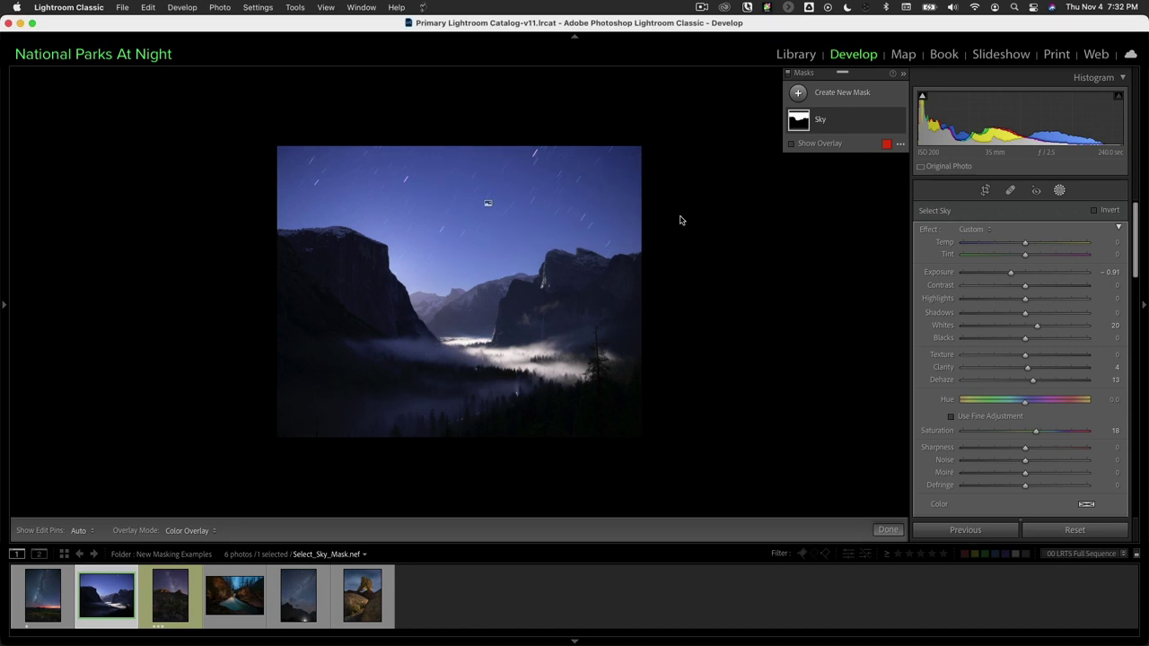
left_click(887, 121)
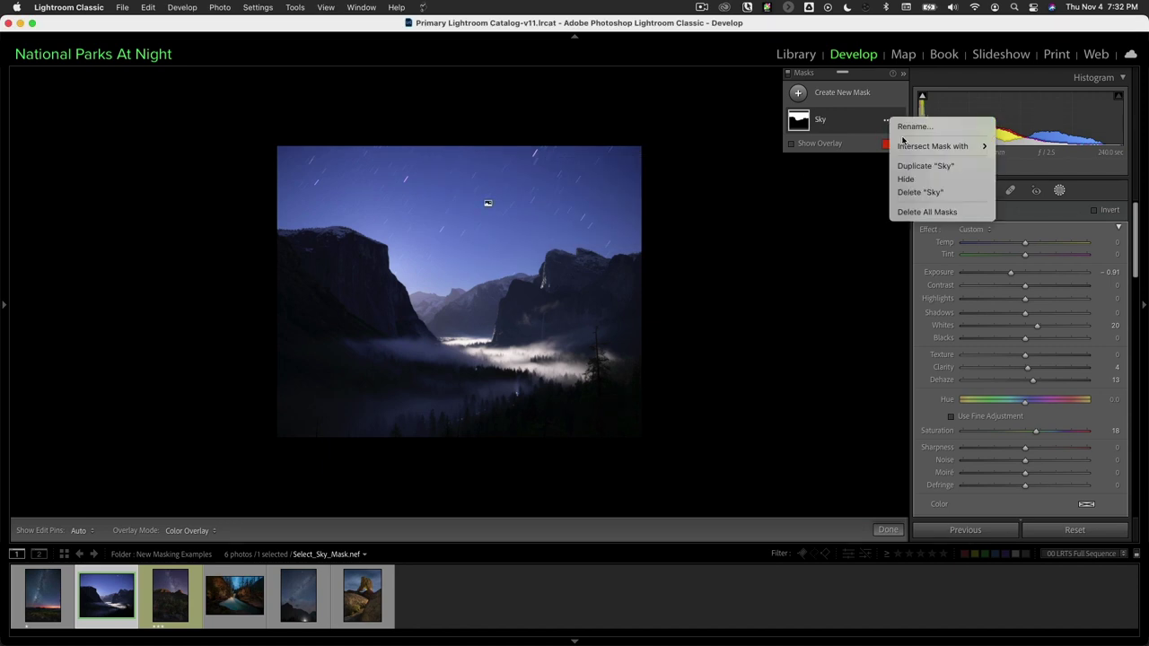
left_click(905, 166)
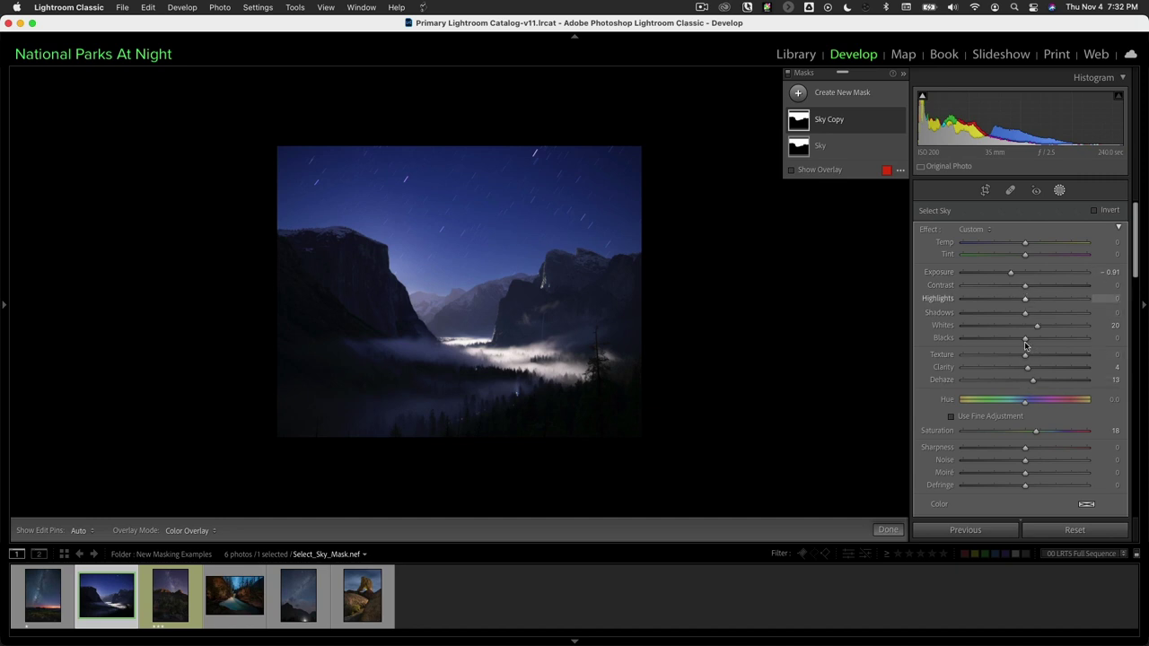
- Reset Sky Copy's adjustments to zero, show its overlay, and invert it onto the landscape
double_click(927, 231)
key("o")
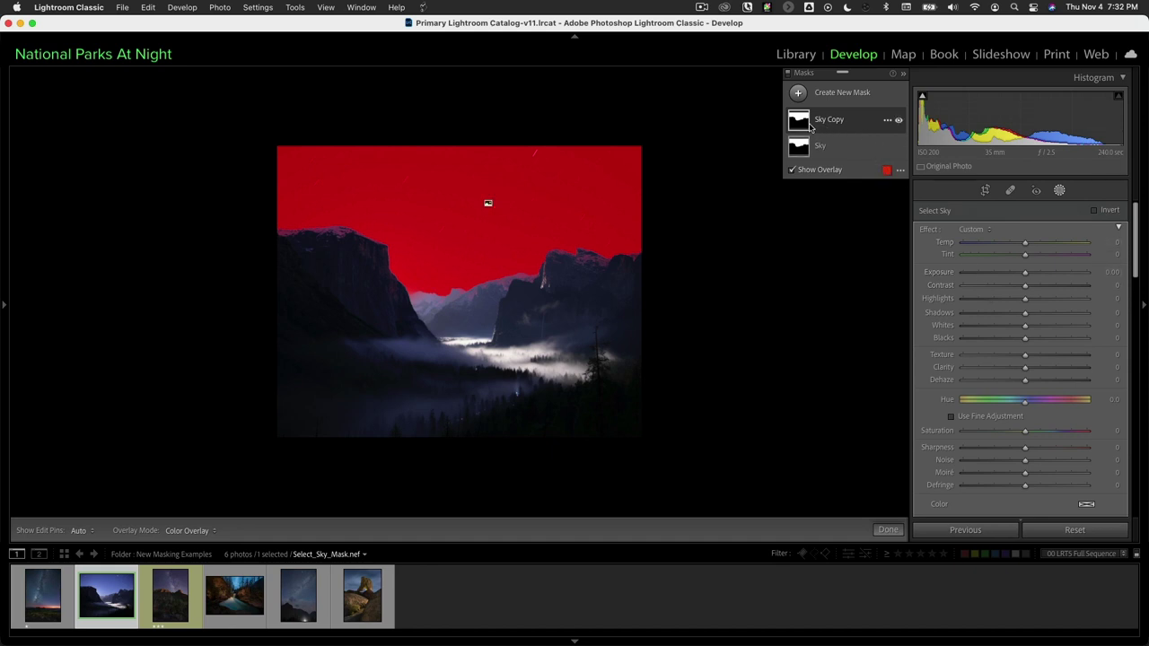
left_click(860, 127)
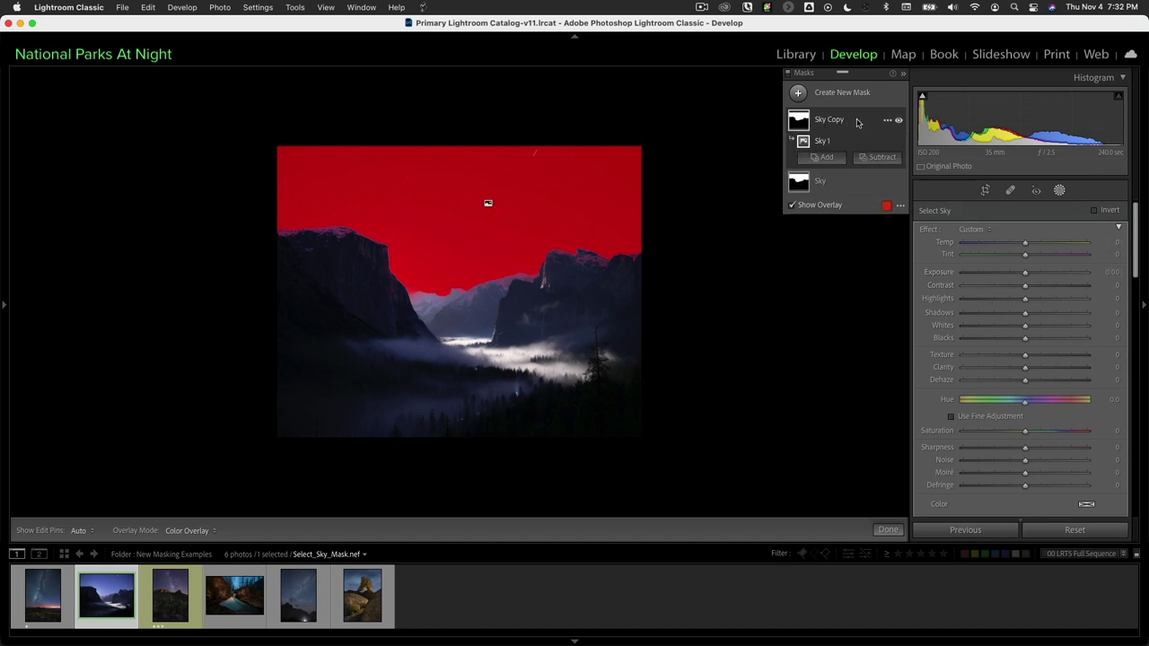
left_click(1095, 211)
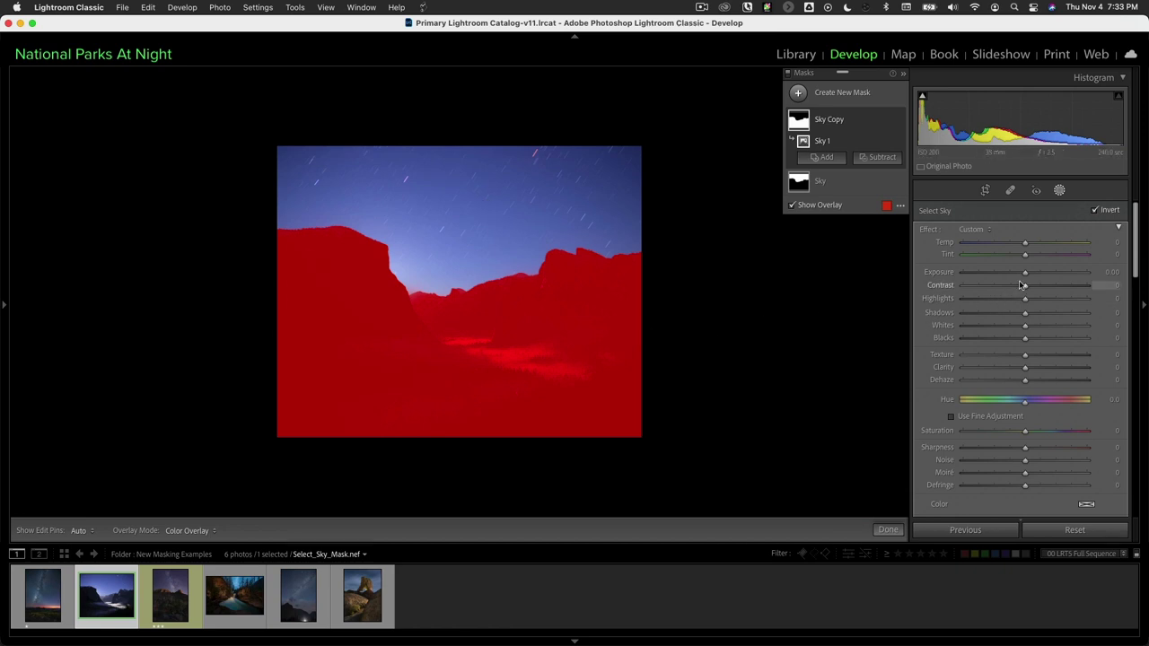
- Give the foreground Exposure 0.33, Shadows 42, Blacks -3, Temp 14, Highlights -64, then hide it to compare
left_click_drag(1027, 275, 1030, 274)
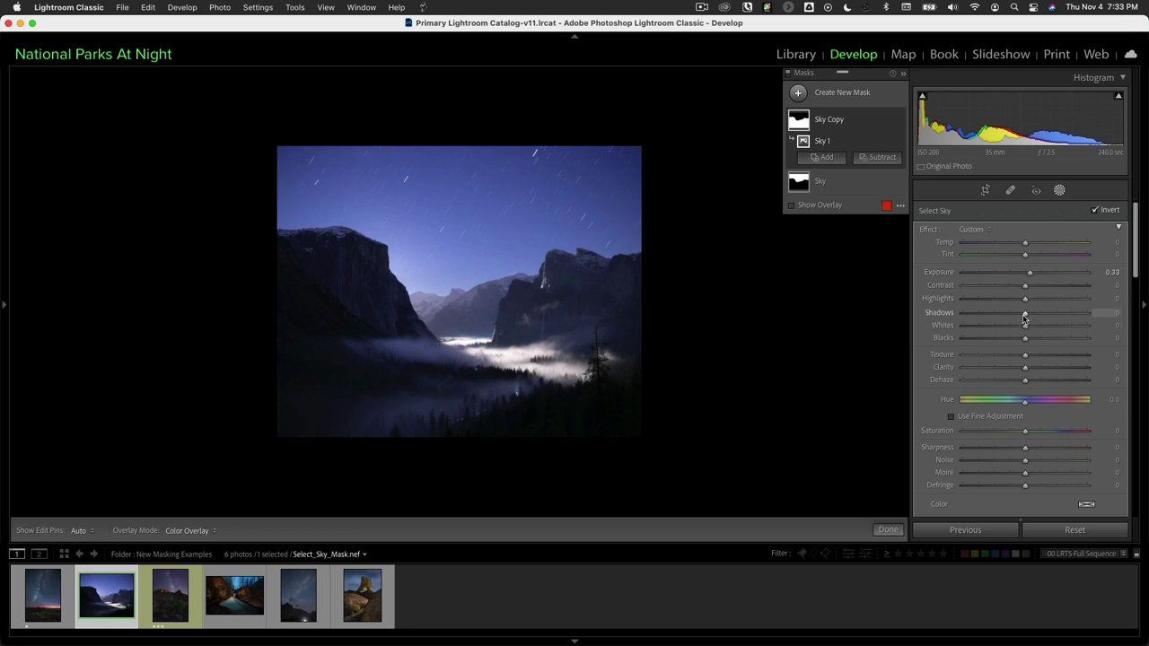
left_click_drag(1026, 316, 1051, 319)
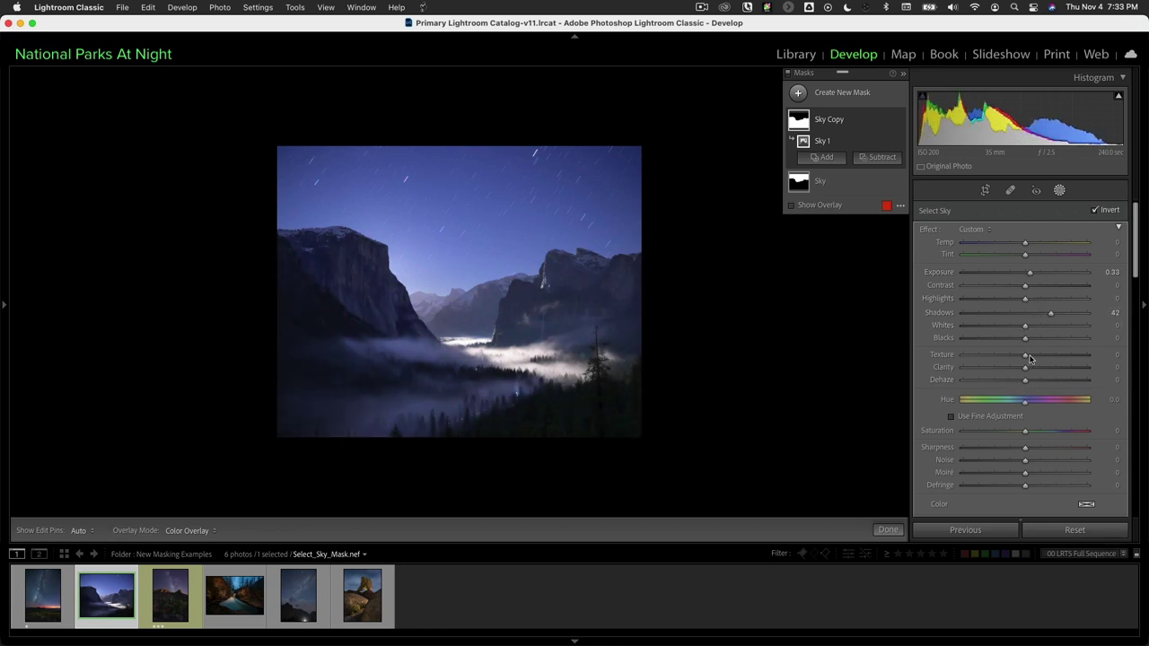
left_click_drag(1026, 340, 1023, 340)
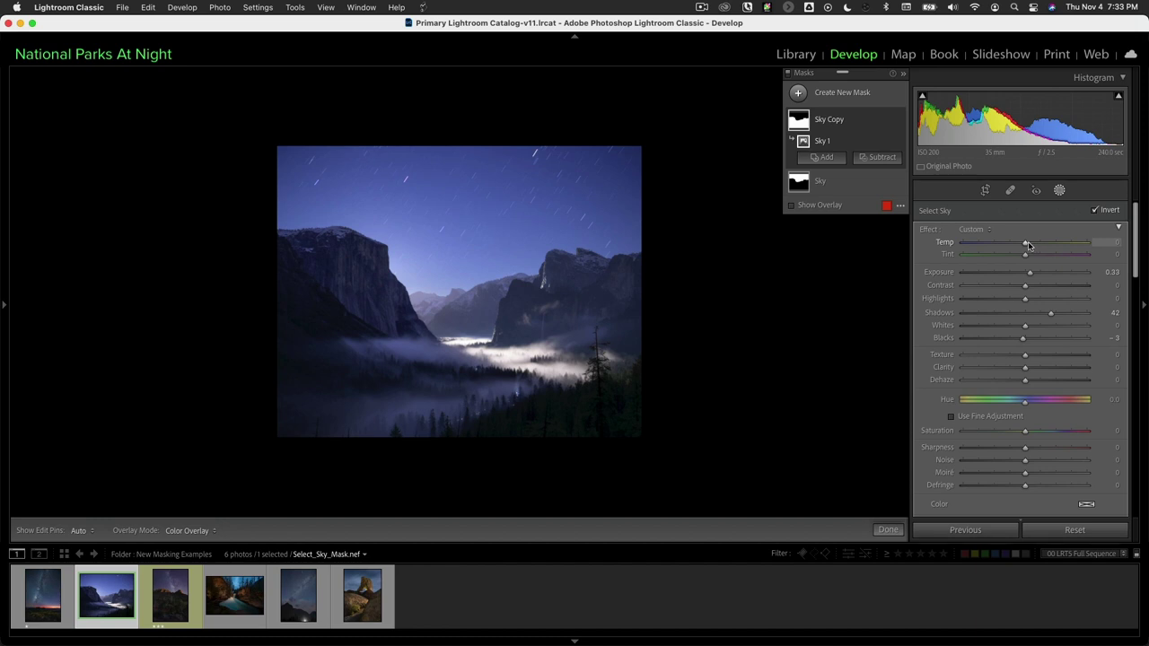
left_click_drag(1027, 245, 1034, 246)
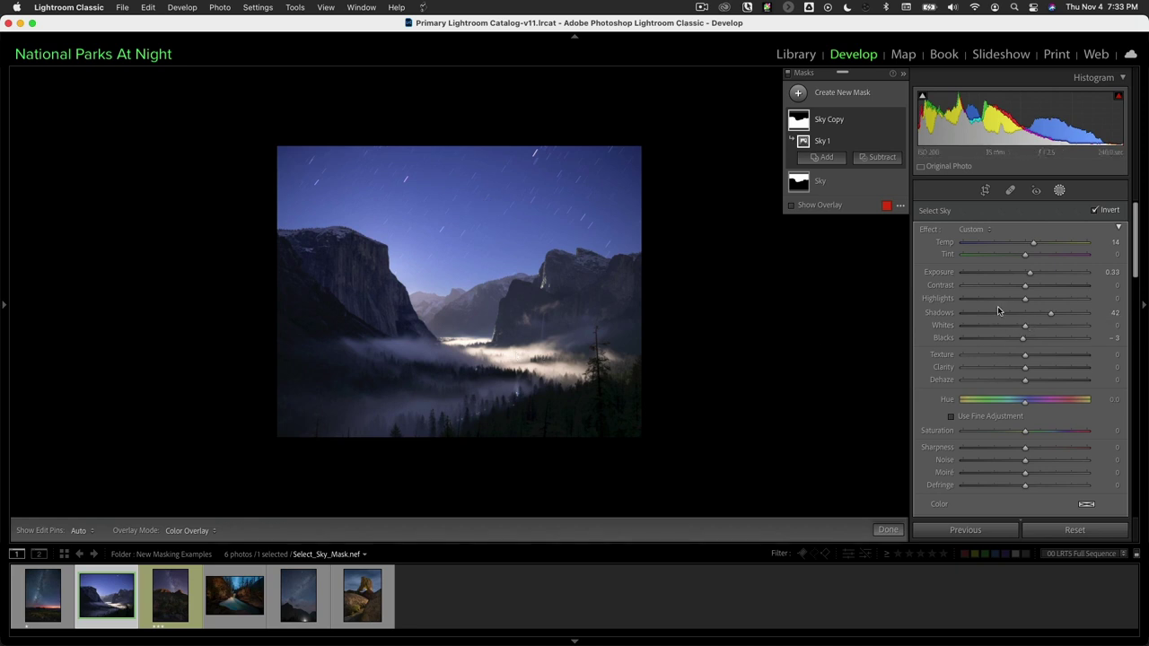
left_click_drag(990, 297, 985, 300)
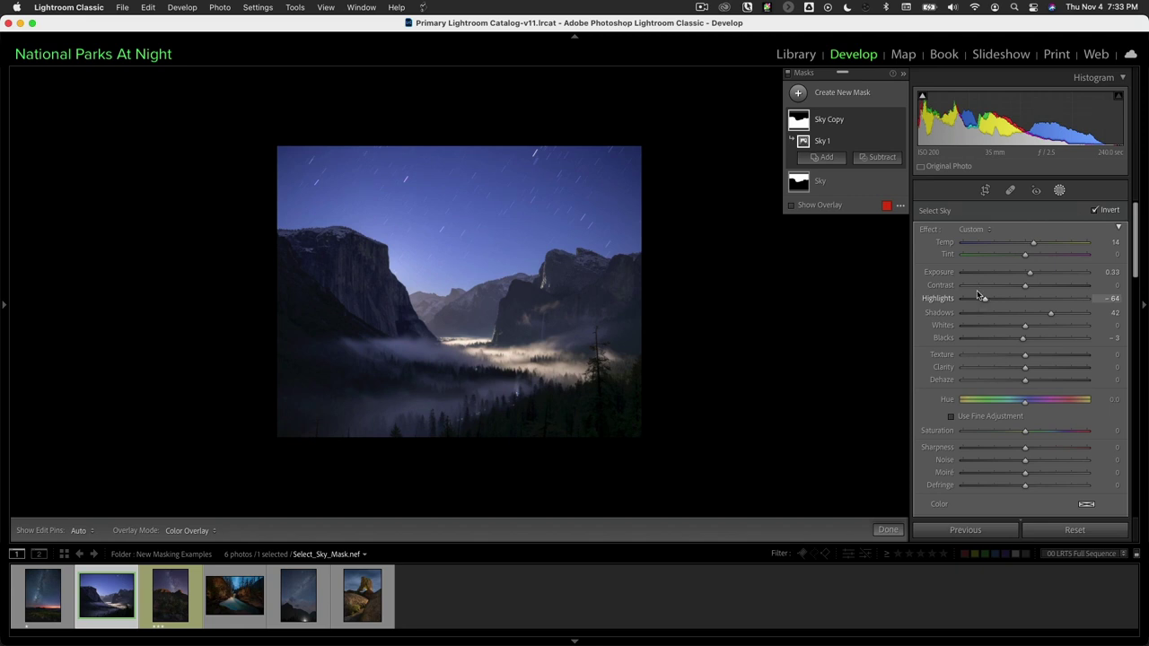
mouse_move(899, 121)
left_click(898, 121)
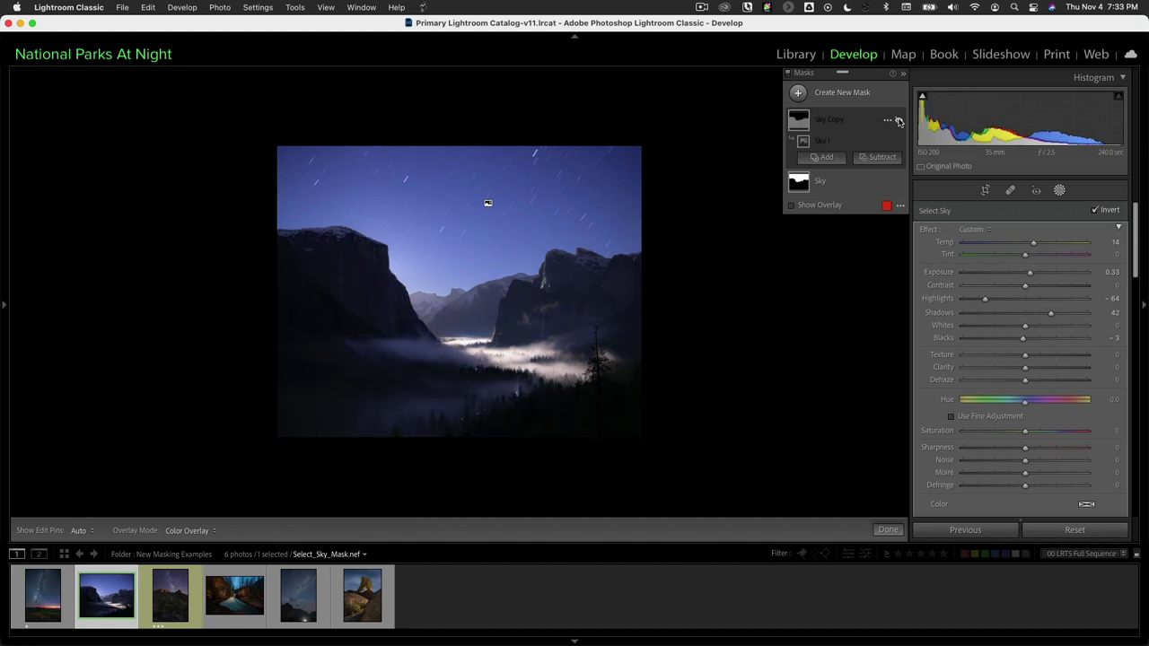
- Re-enable Sky Copy, lower its Temp to 9, and begin renaming Sky Copy
left_click(899, 122)
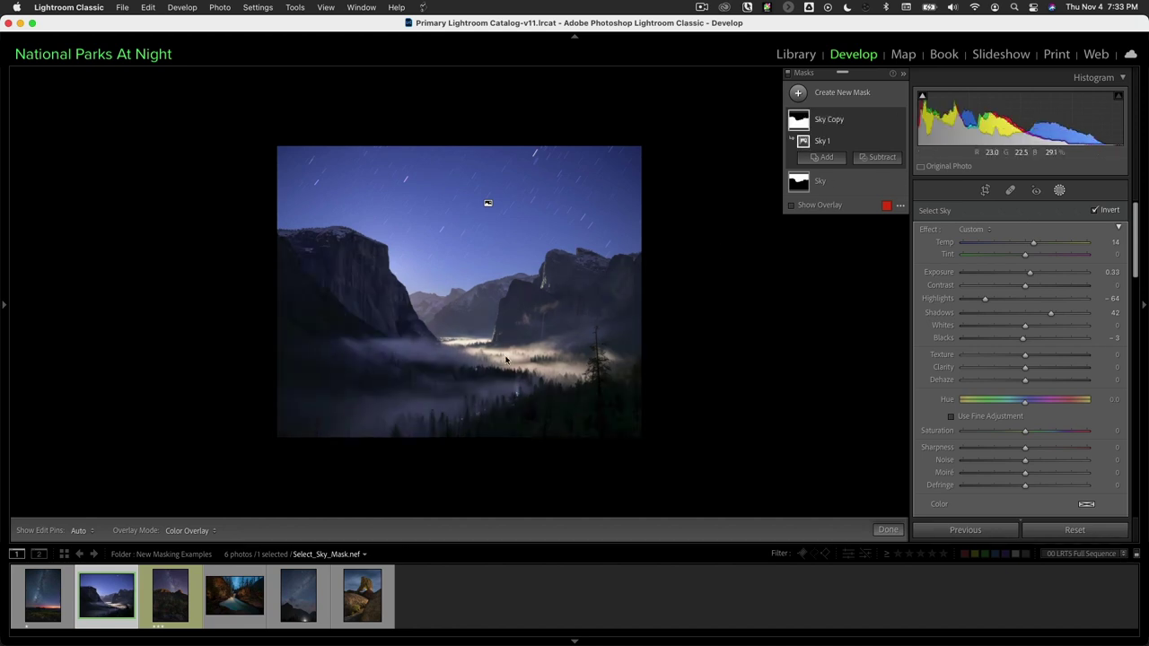
left_click(1117, 242)
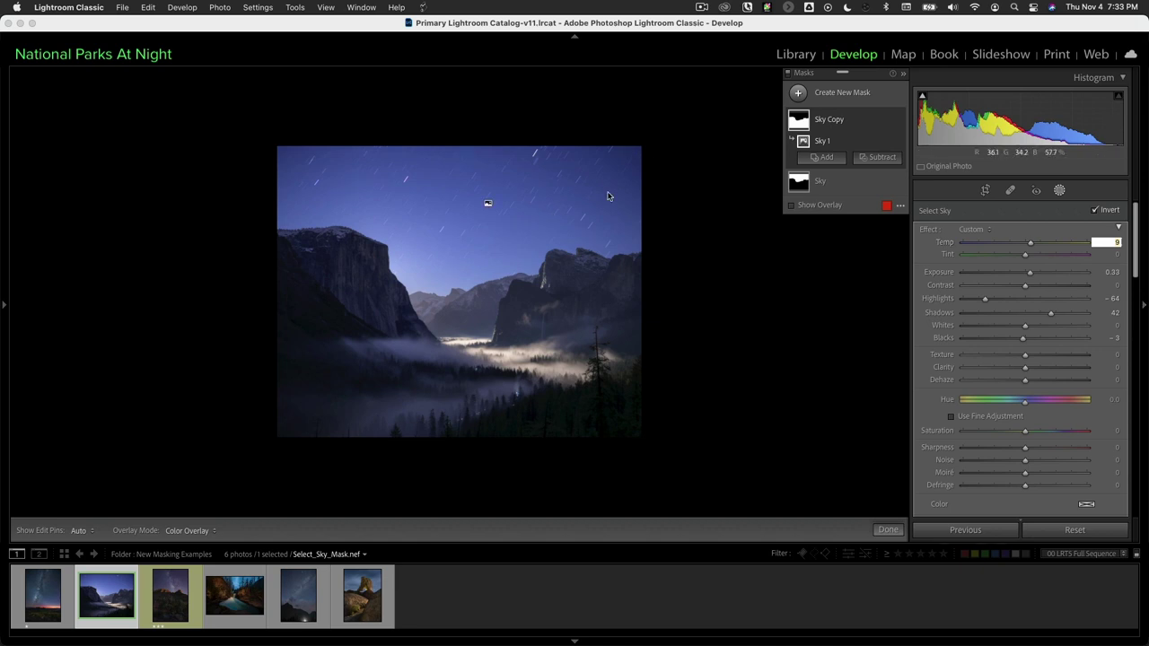
left_click(826, 183)
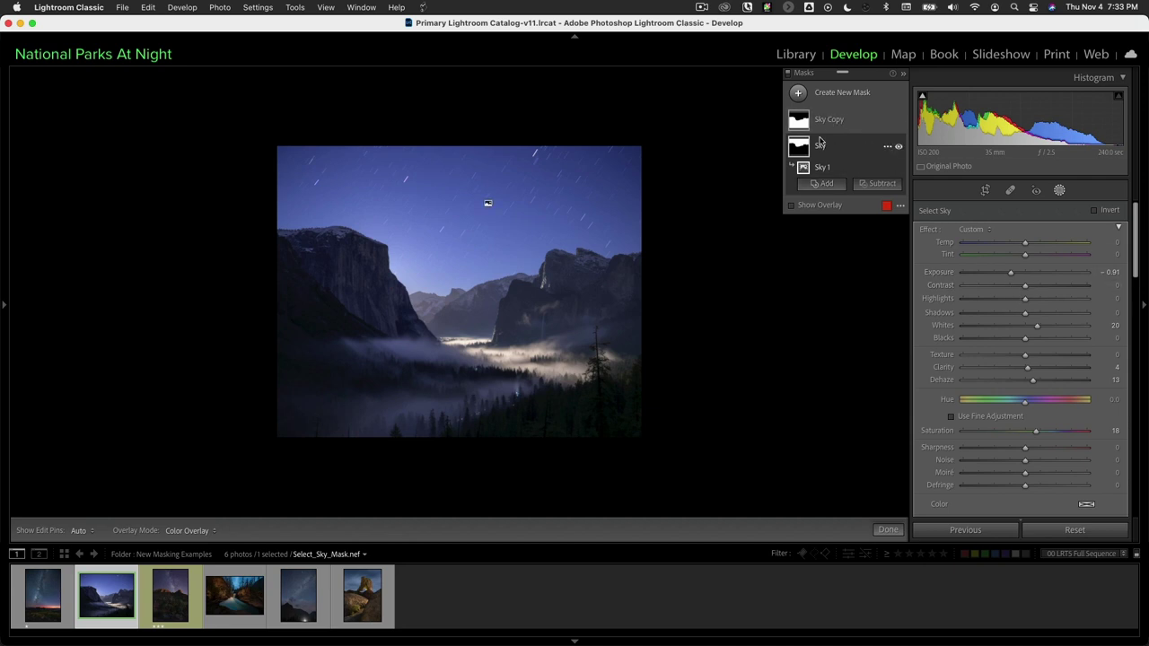
left_click(887, 148)
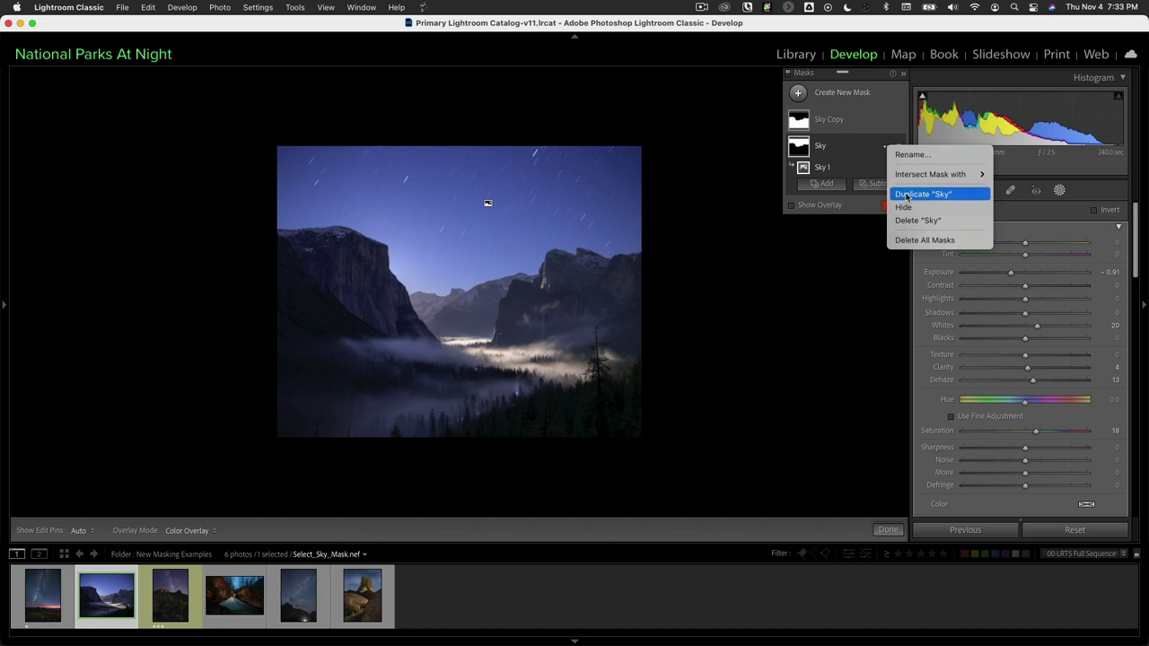
left_click(858, 124)
left_click(856, 124)
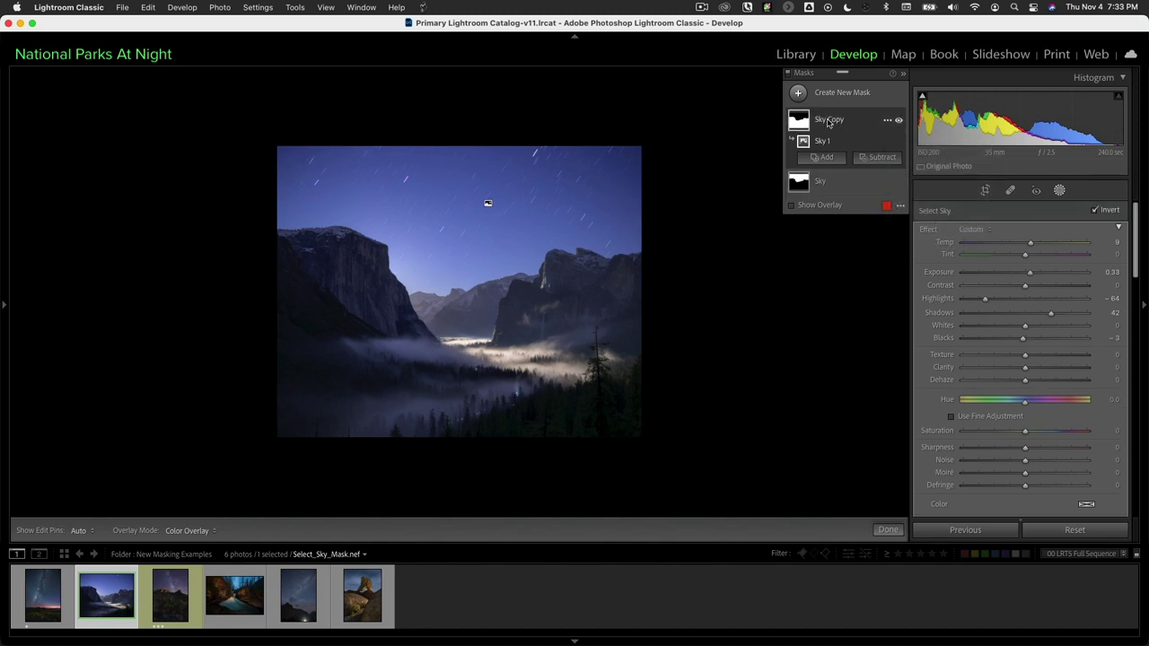
double_click(829, 123)
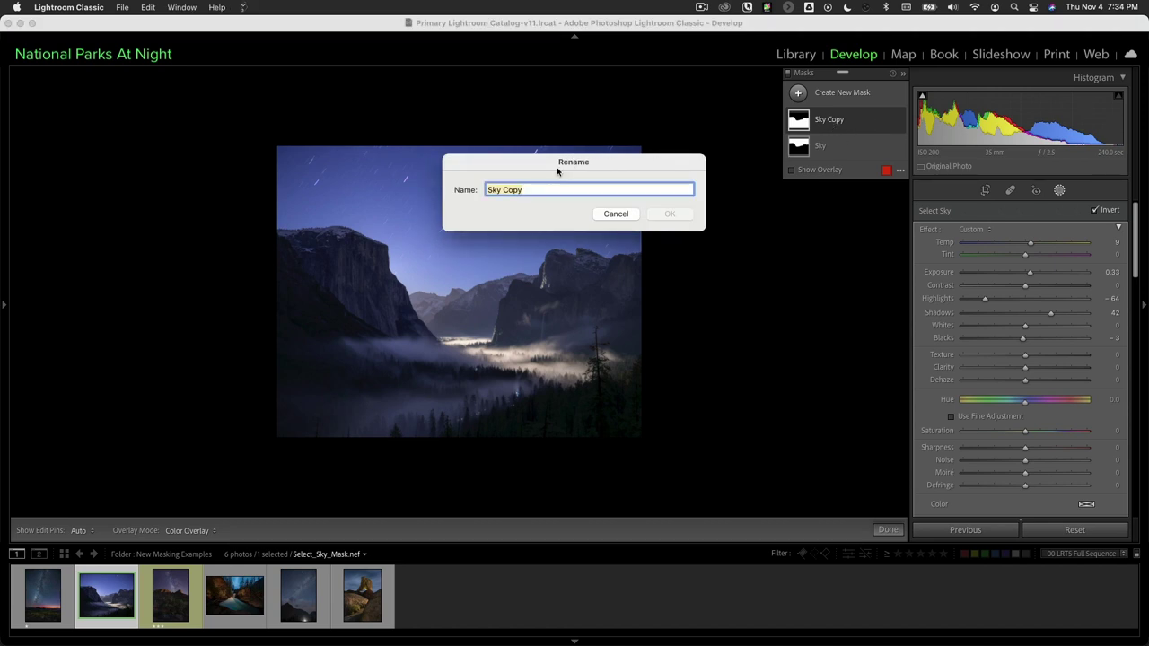
- Enter 'Foreground- Lighten' as the inverted Sky Copy mask's new name and confirm it
type("For")
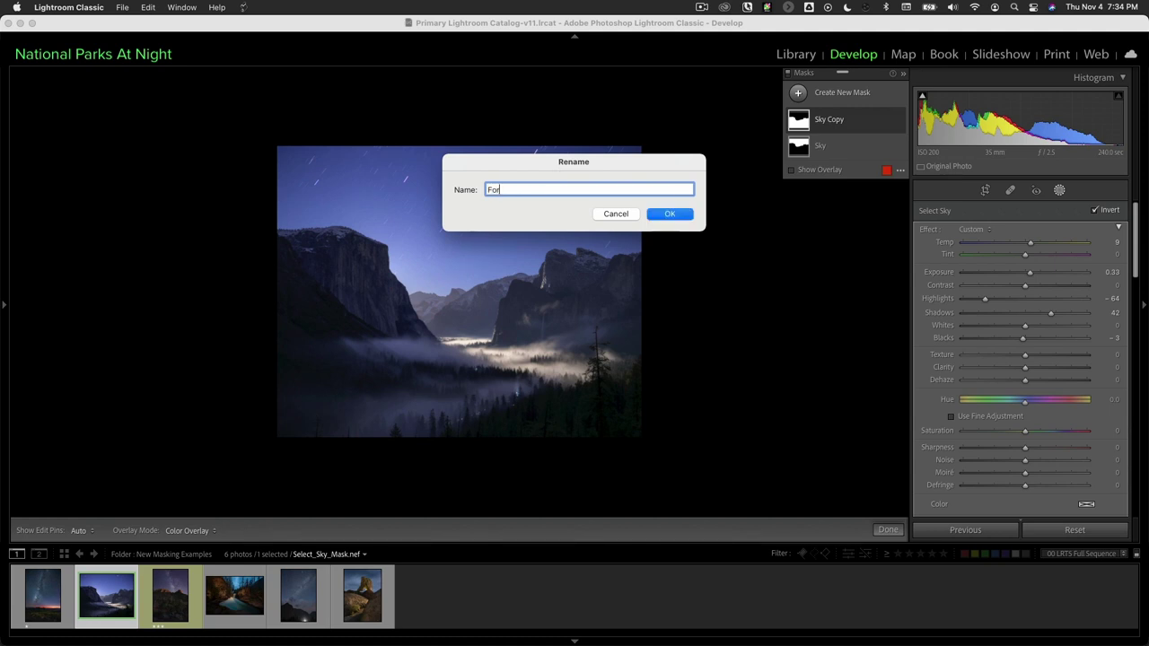
type("eground- Lighten")
left_click(666, 216)
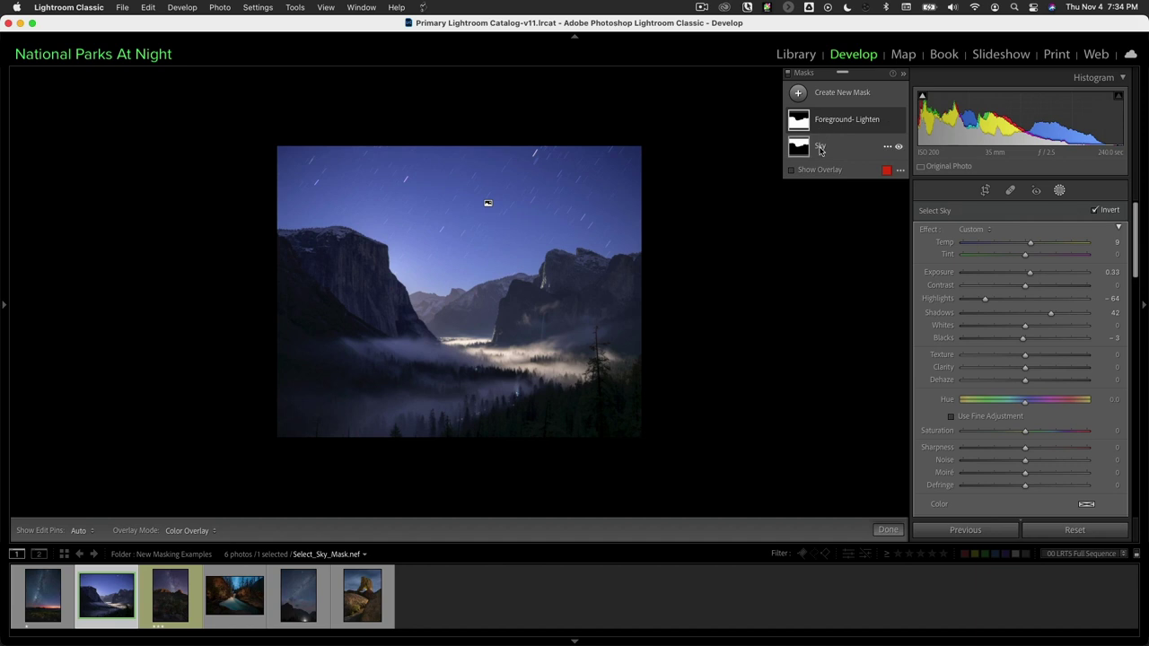
- Try a global exposure change in the Basic panel, then undo it
left_click(1060, 191)
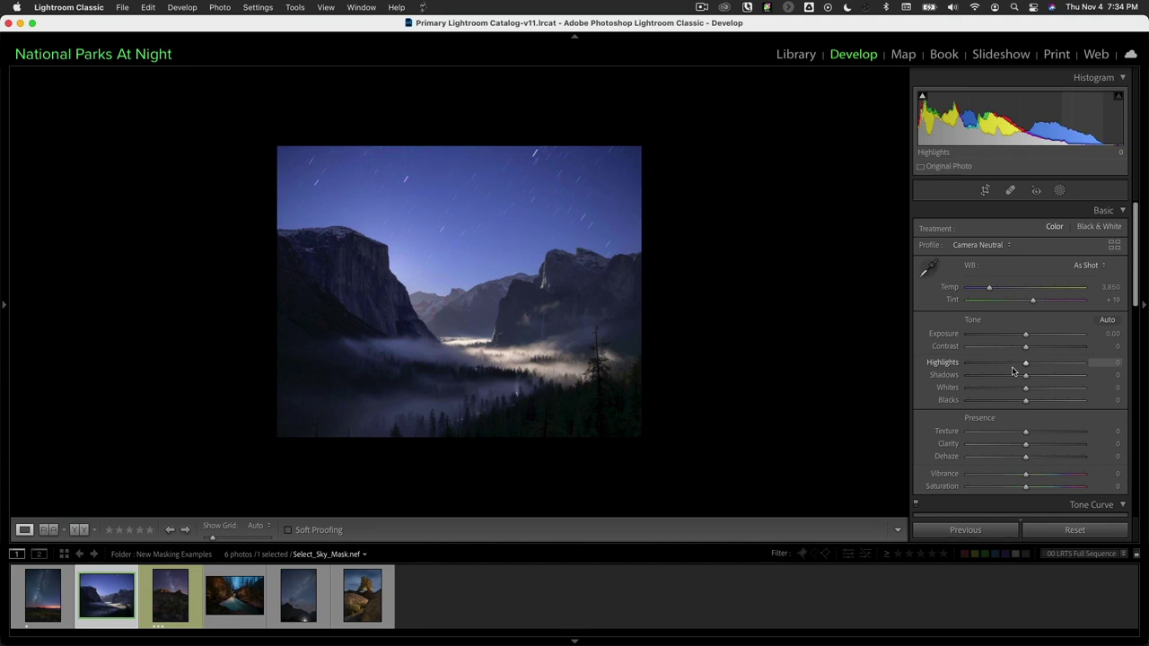
mouse_move(1026, 338)
left_mouse_down()
mouse_move(1067, 337)
mouse_move(1008, 341)
mouse_move(1021, 339)
left_mouse_up()
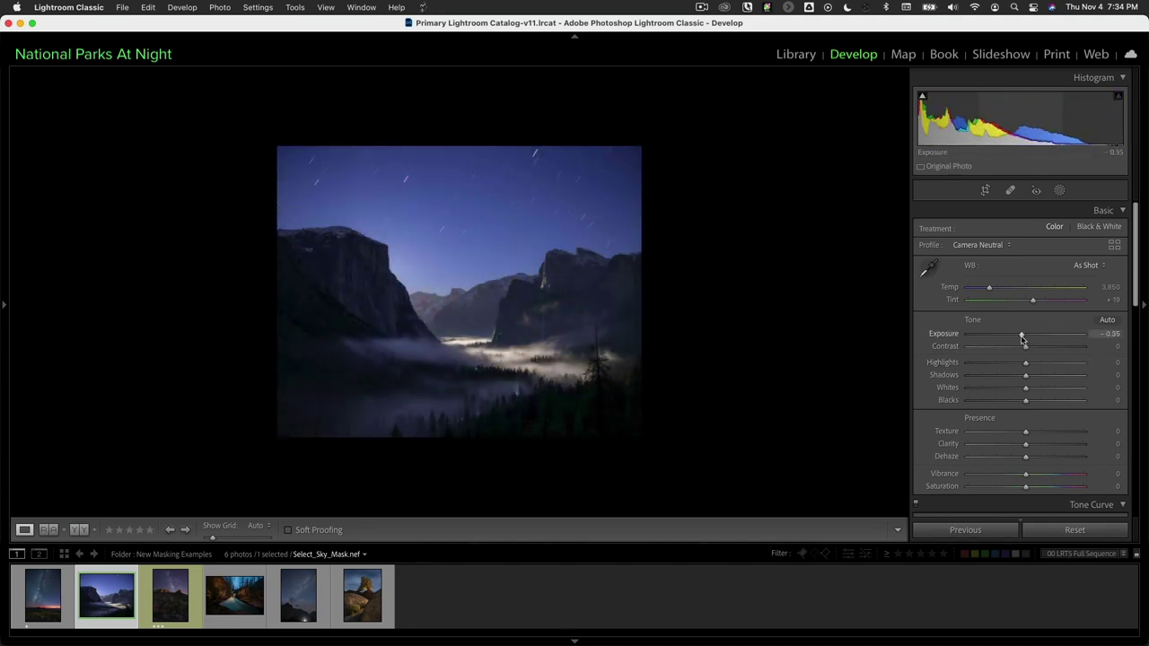
key("super+z")
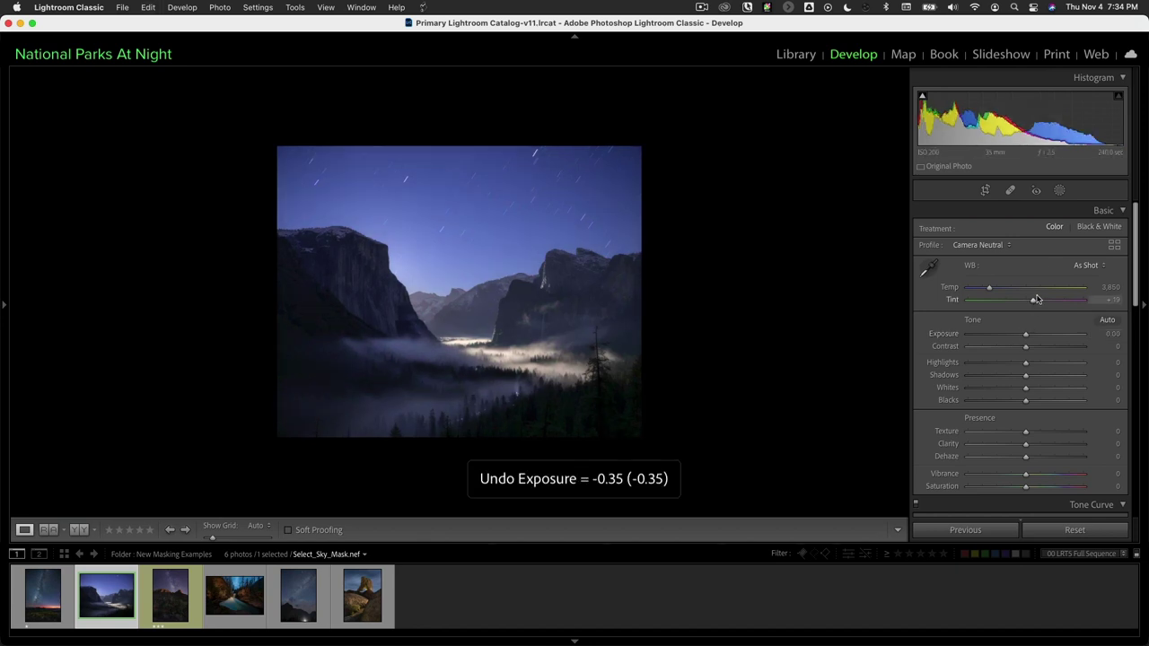
- Reopen masking and select Foreground- Lighten to show Temp 9, Exposure 0.33, Highlights -64, Shadows 42
left_click(1060, 191)
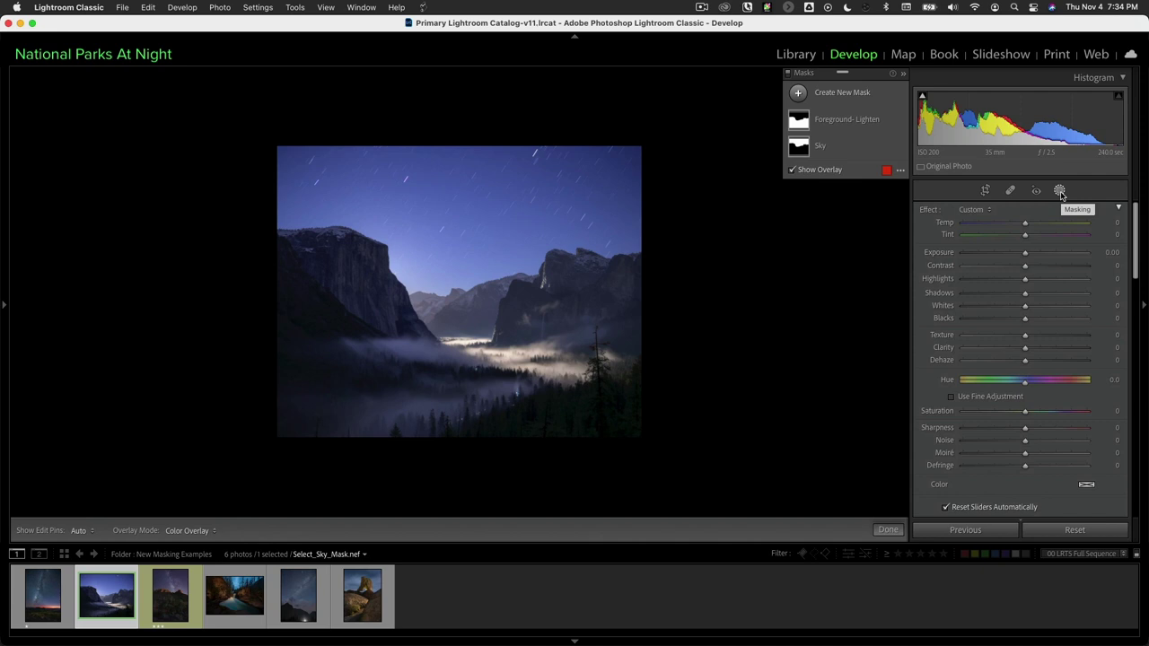
left_click(836, 124)
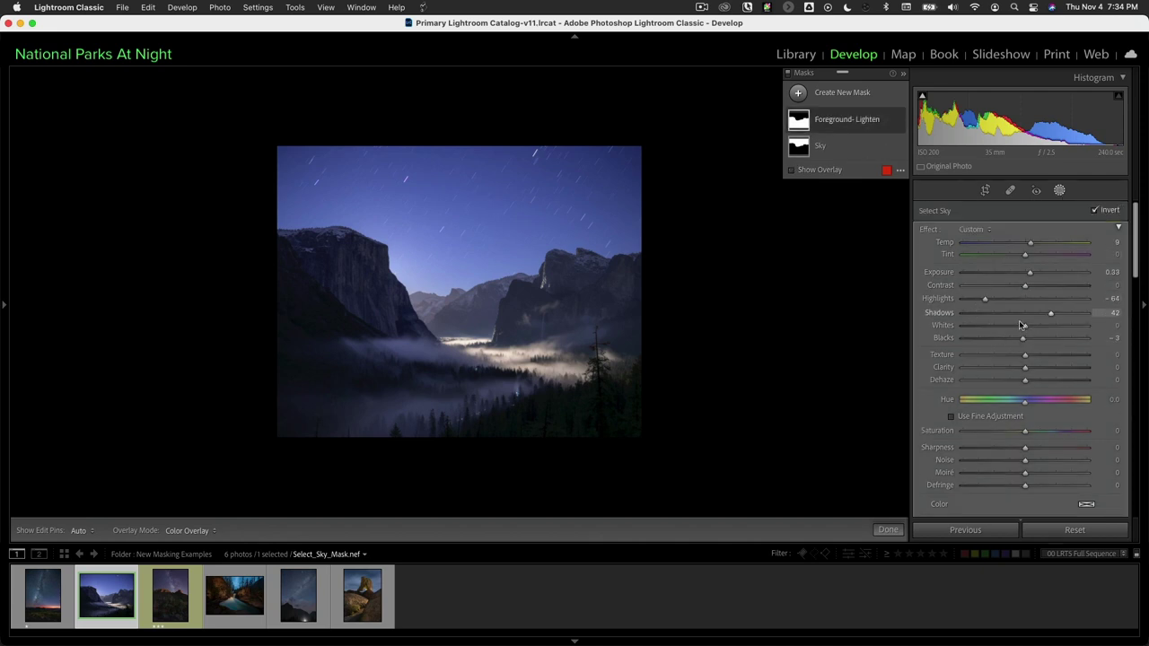
scroll(1019, 310, "down", 3)
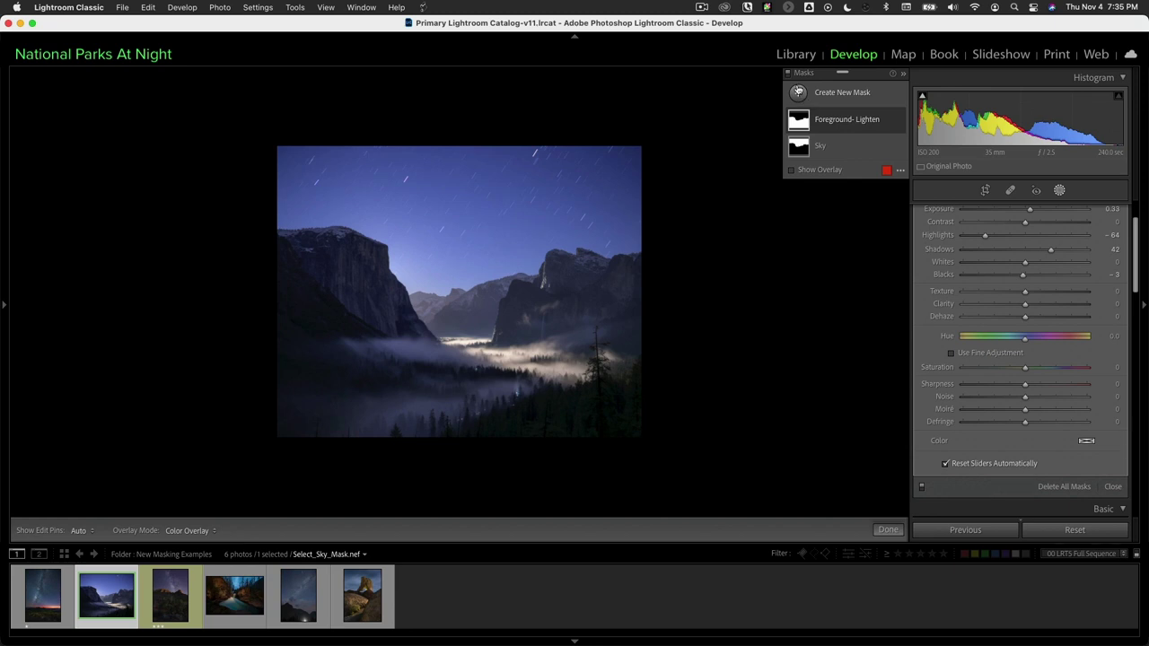
- Start a new Brush mask, then close masking without painting anything
left_click(798, 91)
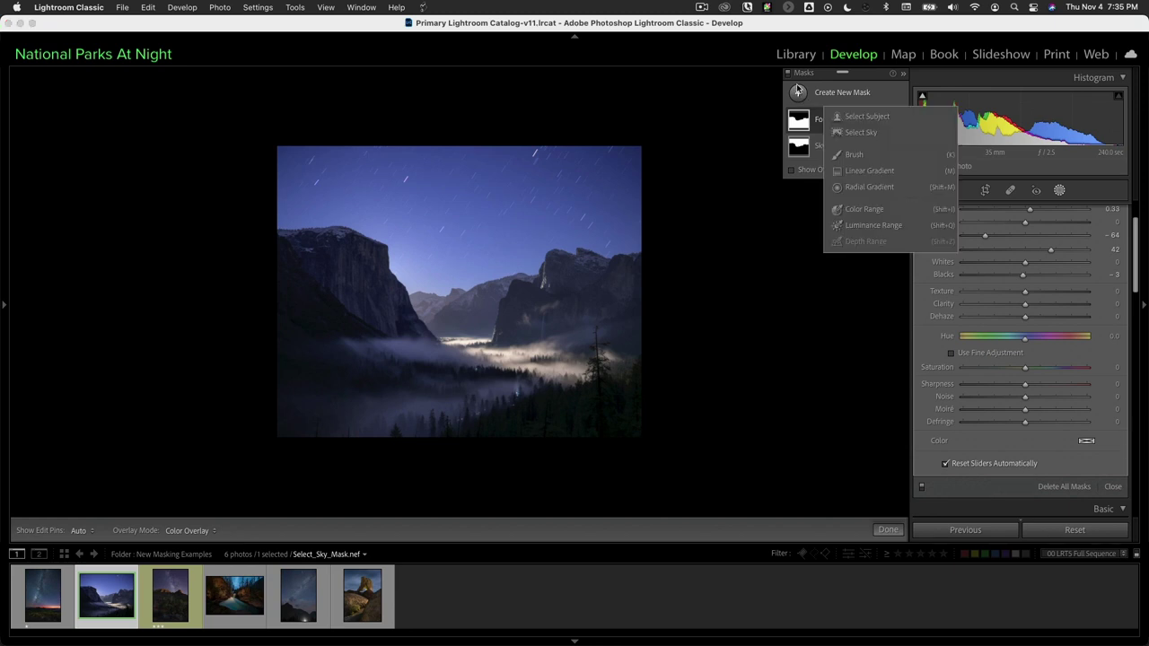
left_click(854, 155)
scroll(1075, 290, "up", 1)
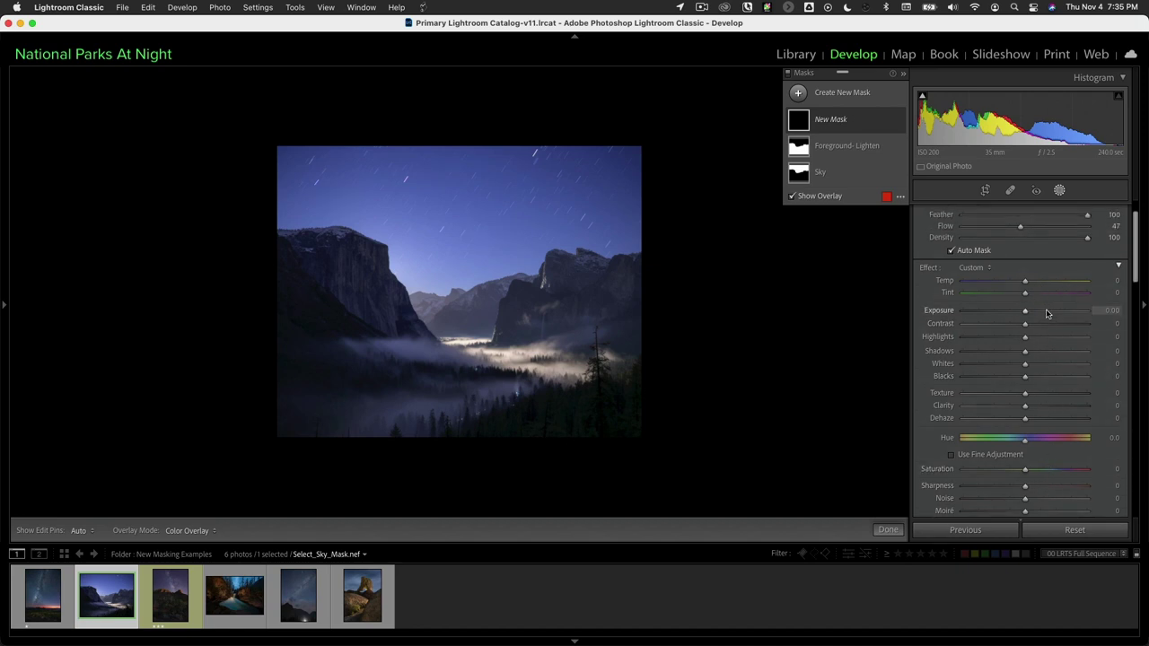
scroll(1042, 398, "down", 3)
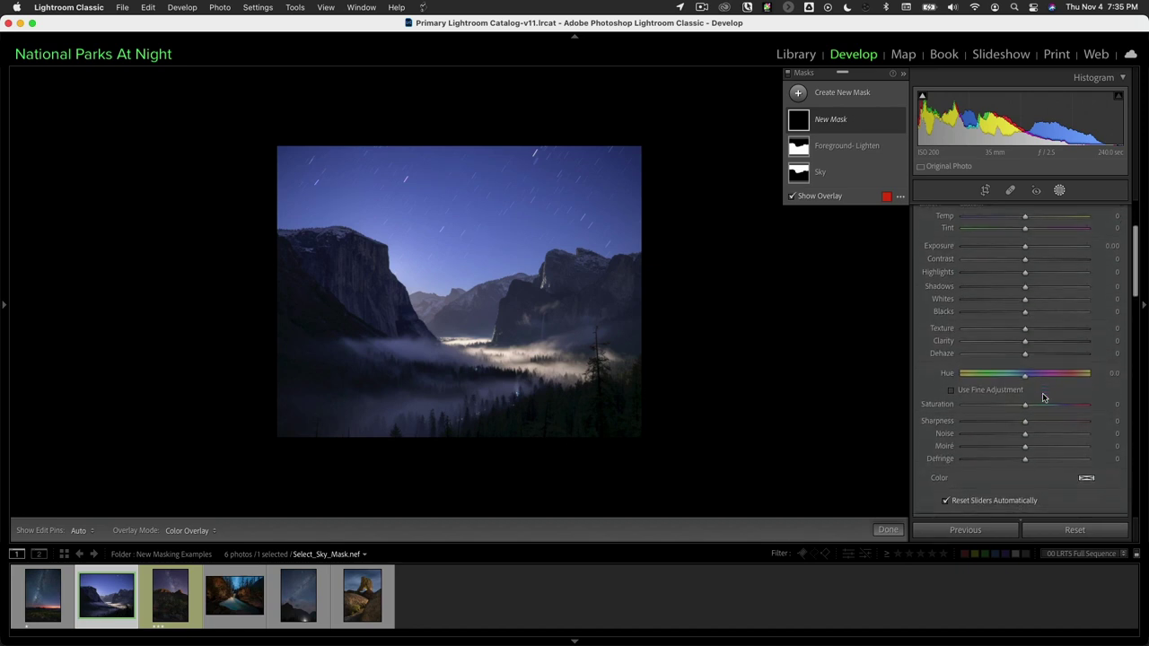
scroll(1043, 397, "up", 2)
scroll(1043, 398, "down", 2)
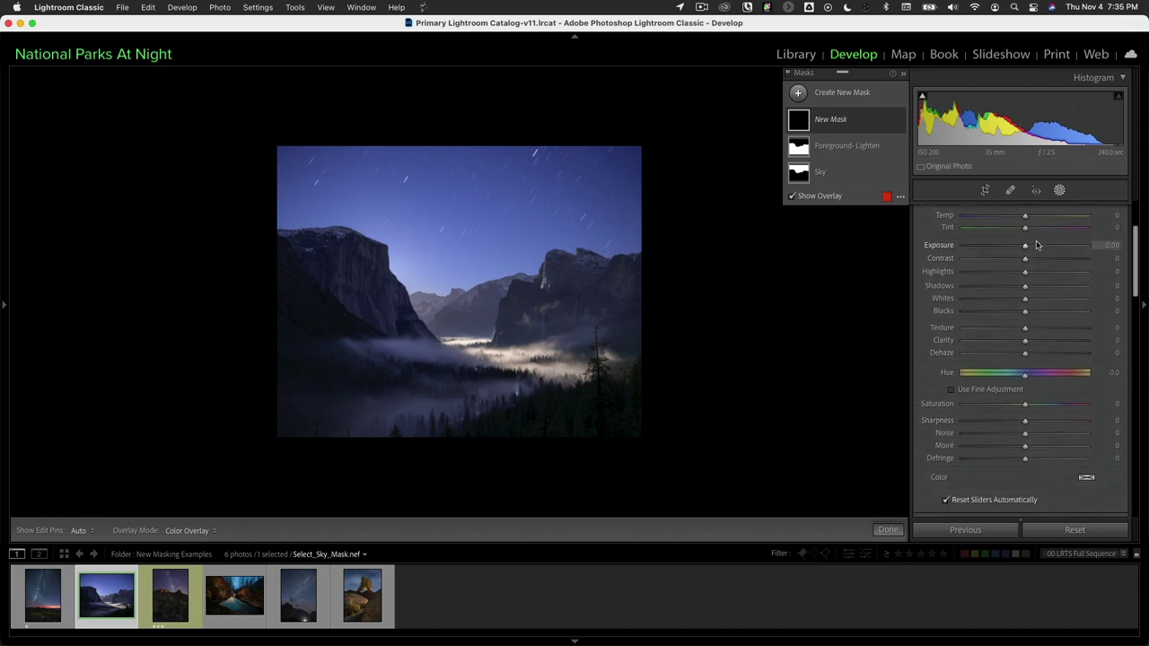
scroll(1028, 287, "up", 2)
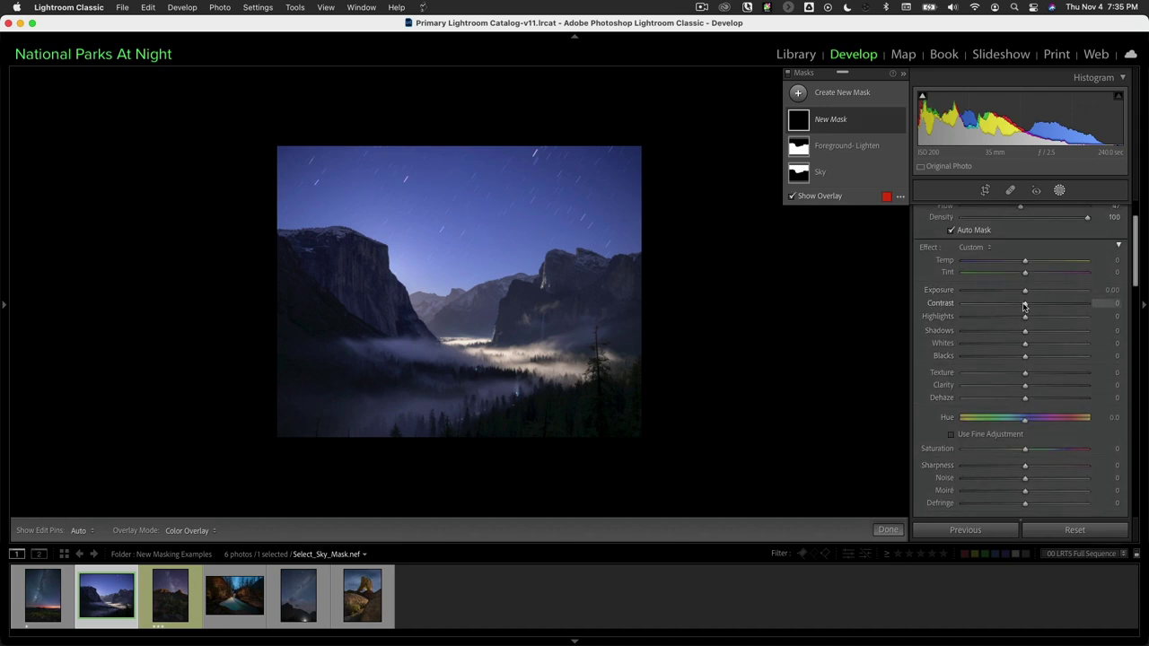
scroll(958, 274, "up", 2)
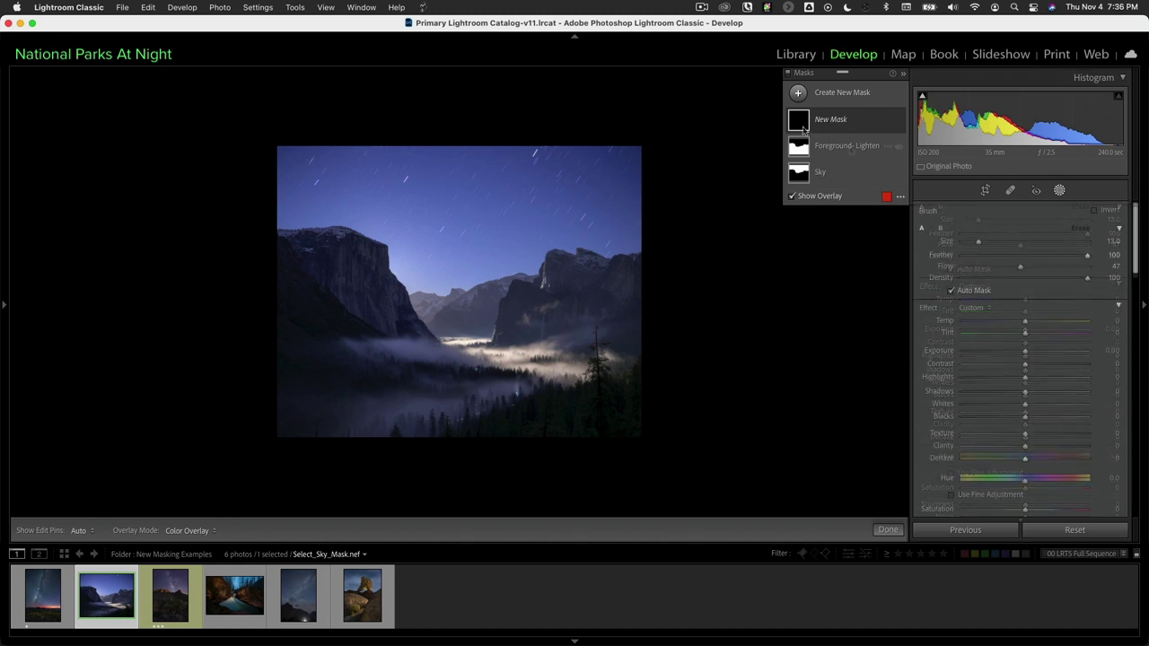
left_click(1060, 191)
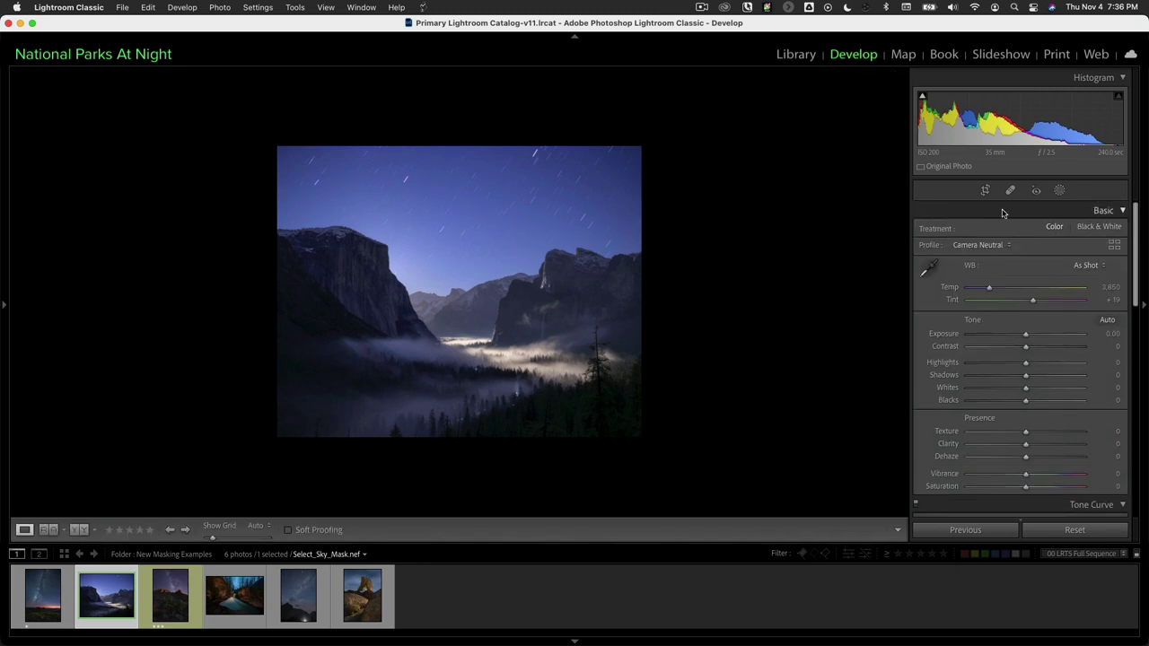
- Reopen masking, dismiss the new-mask choices, and close masking again
left_click(1059, 191)
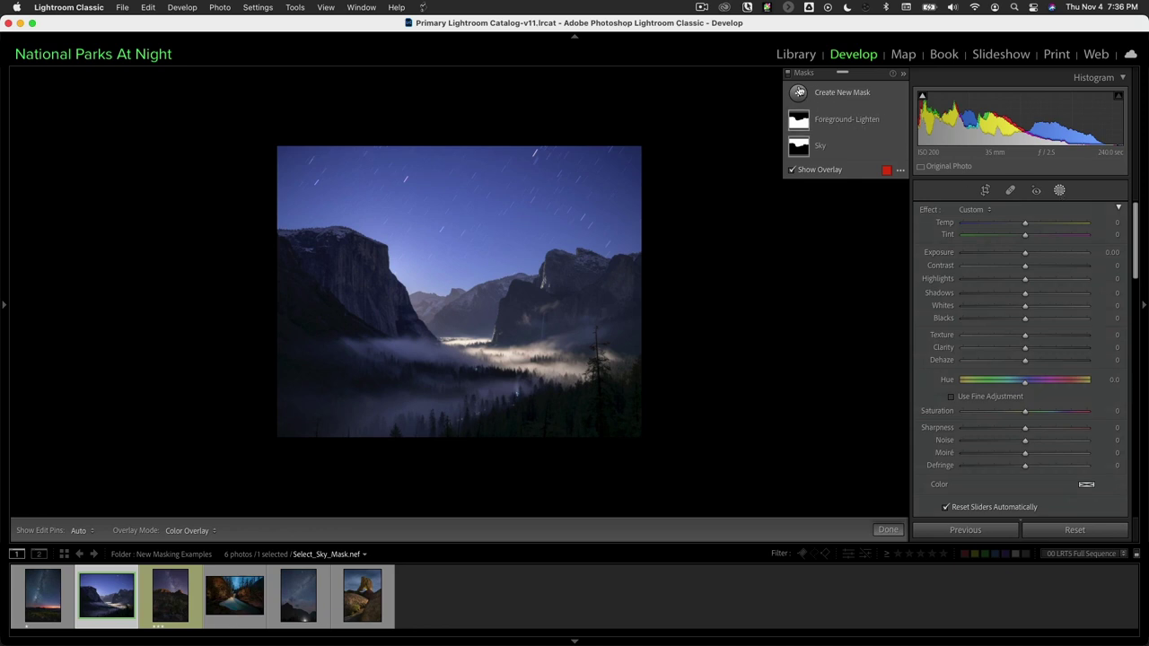
left_click(798, 93)
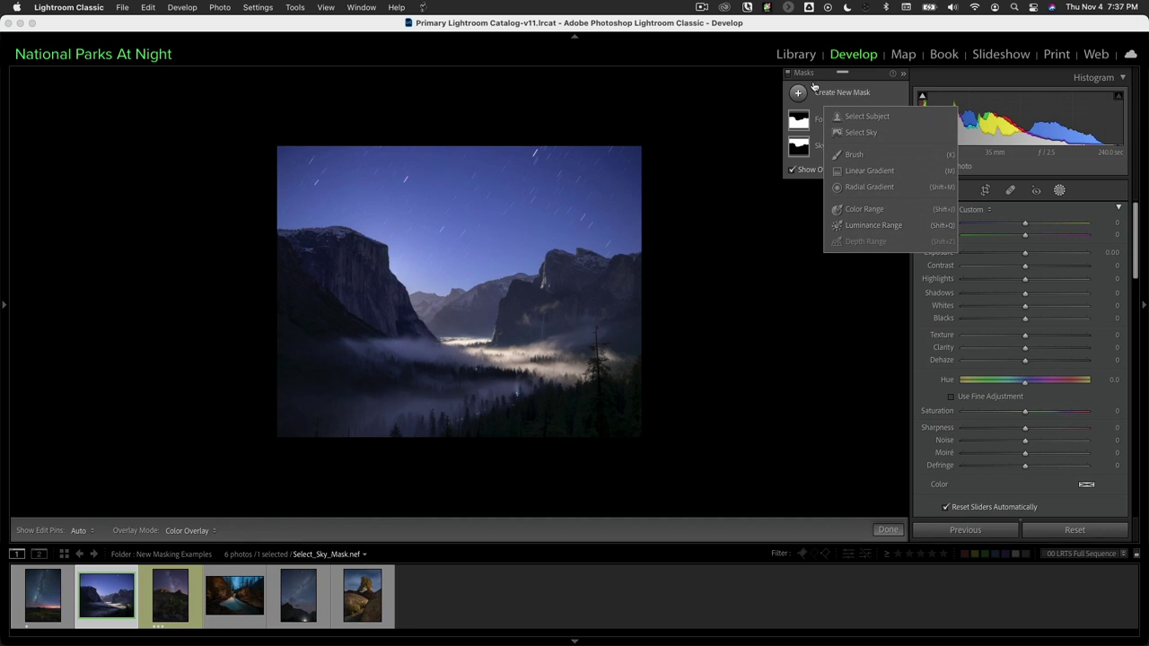
left_click(1084, 196)
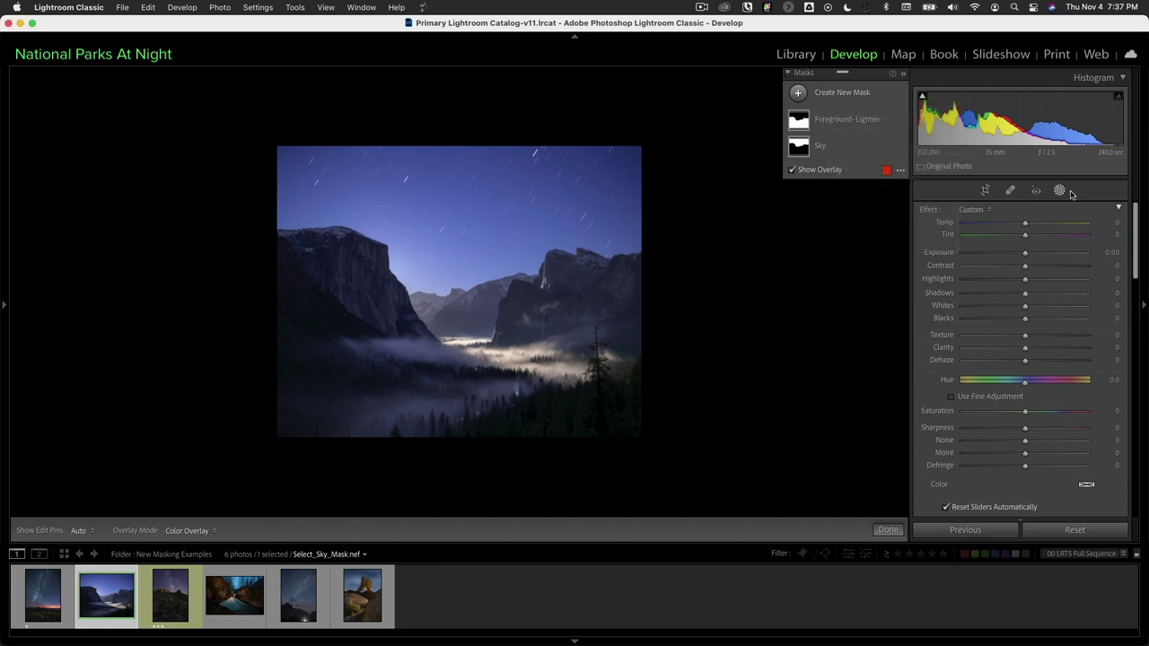
left_click(1060, 191)
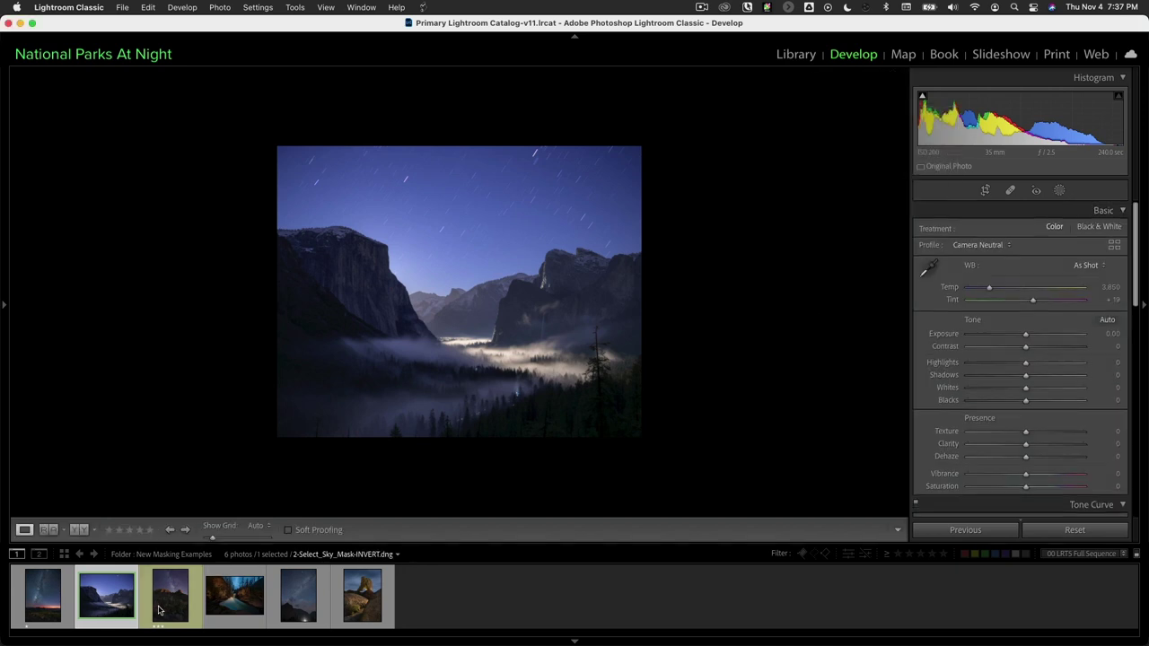
- Open the waterfall photo from the filmstrip after briefly returning to the valley night photo
left_click(231, 610)
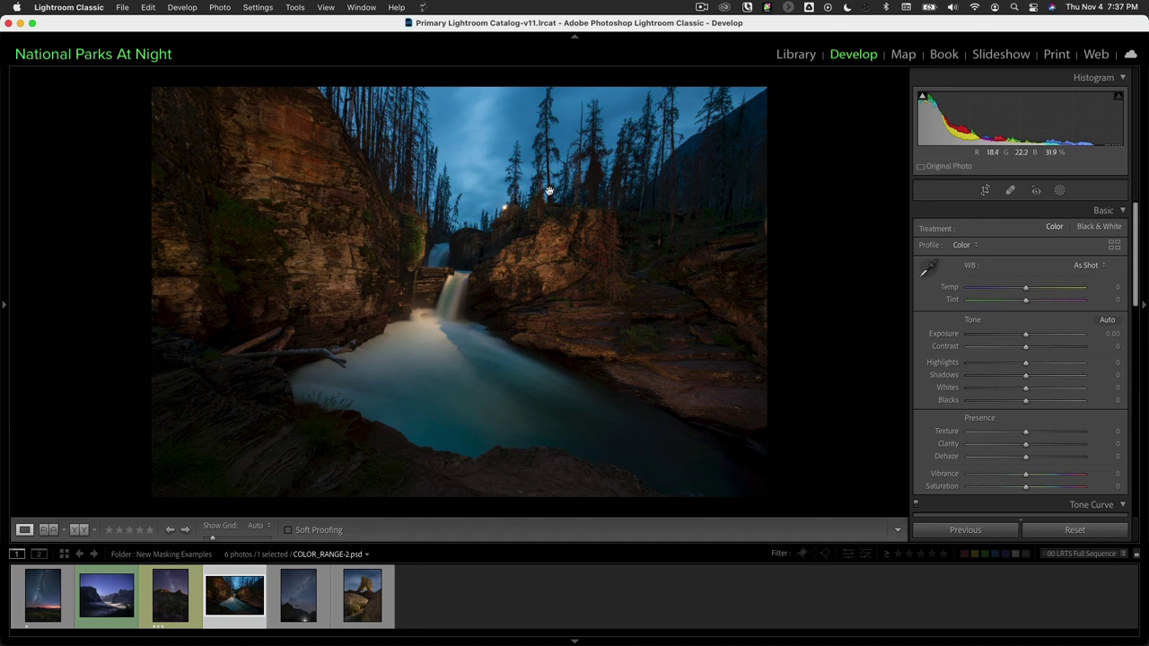
left_click(115, 598)
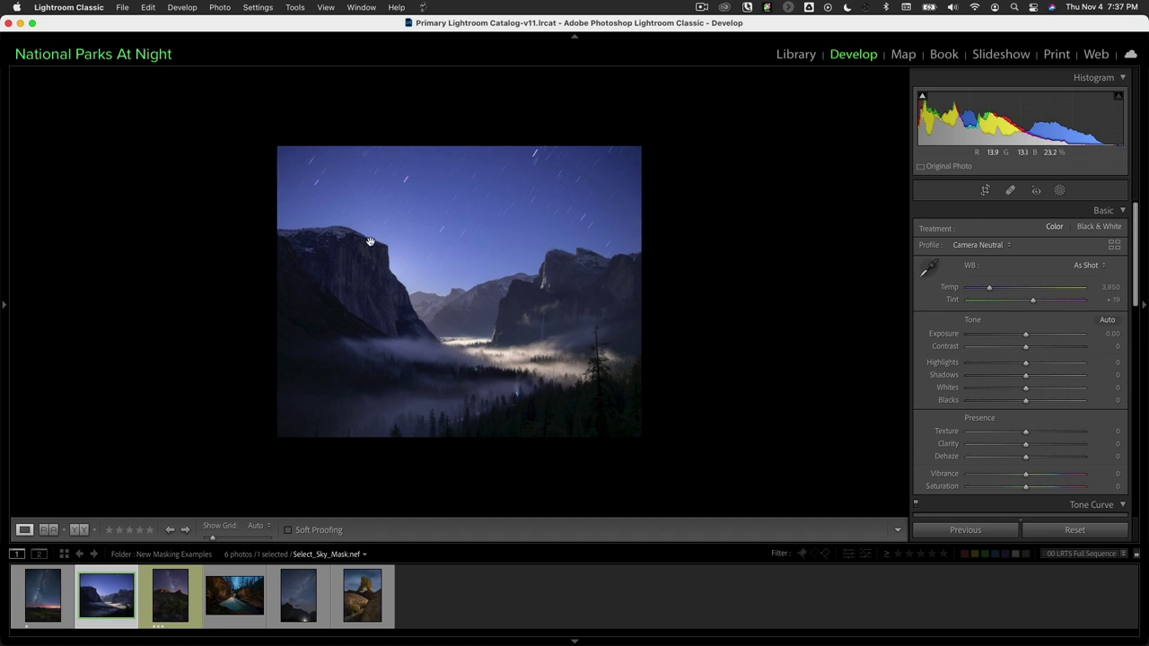
left_click(241, 584)
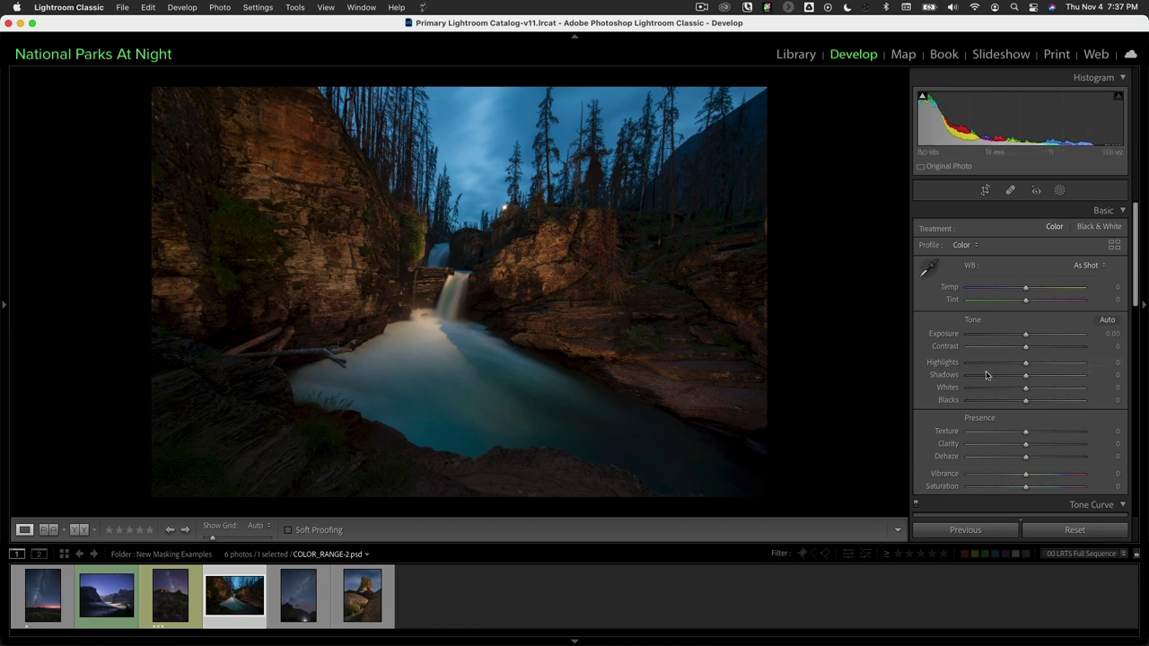
- Try shifting the HSL Blue hue, then reset it to 0
scroll(992, 380, "down", 3)
scroll(992, 381, "down", 10)
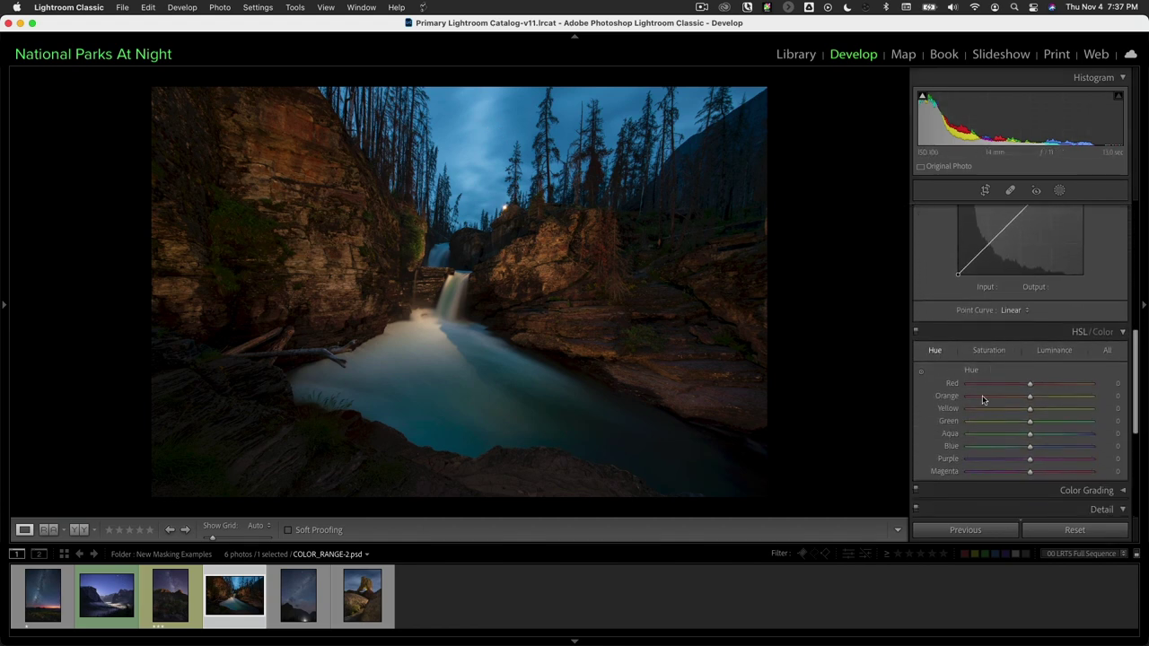
left_click_drag(1029, 449, 959, 449)
double_click(954, 449)
scroll(1003, 280, "up", 6)
left_click(1060, 191)
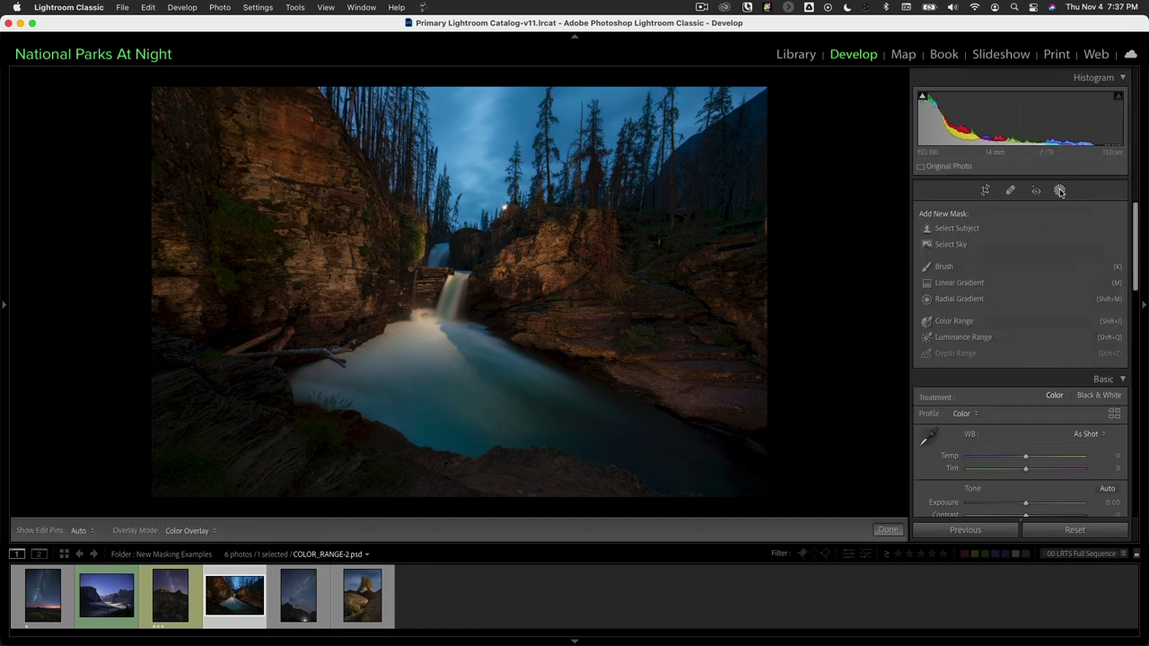
- Create a Select Sky mask (Mask 1) and check its edges up close before returning to Fit
left_click(950, 245)
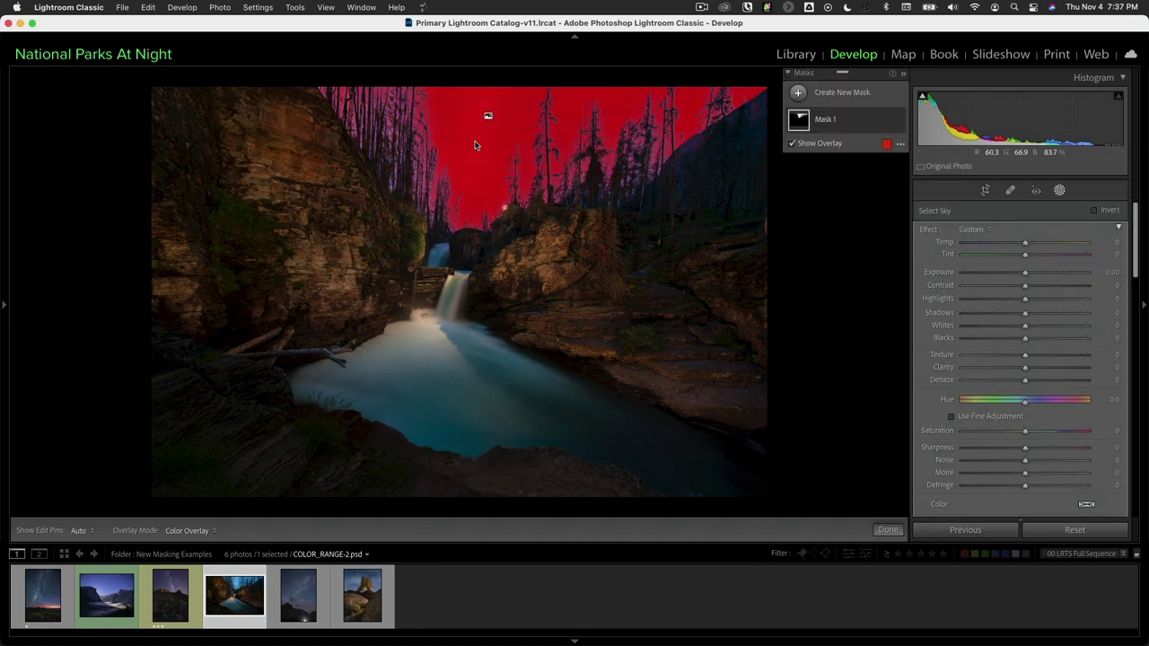
key("z")
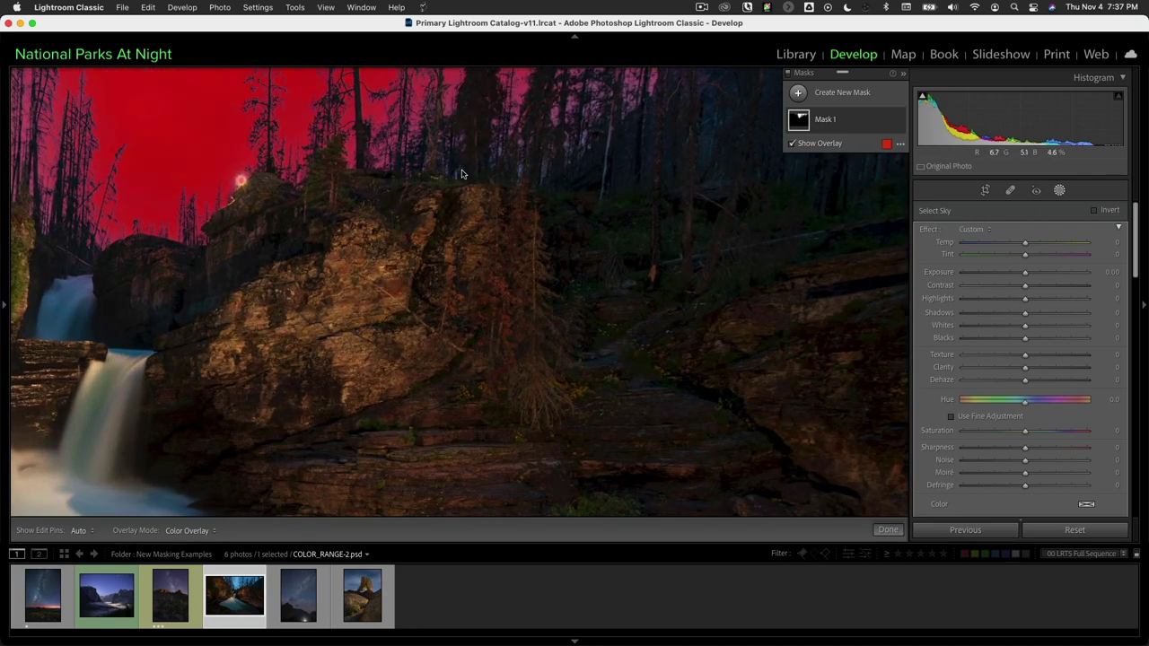
scroll(461, 173, "up", 5)
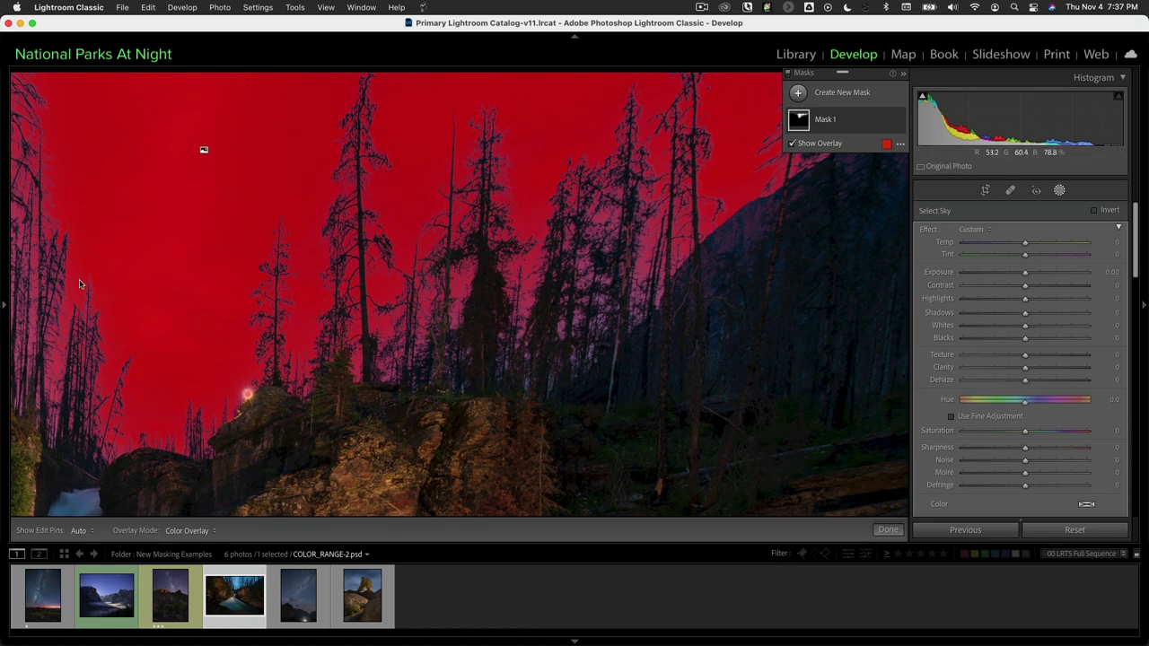
left_click_drag(100, 282, 421, 280)
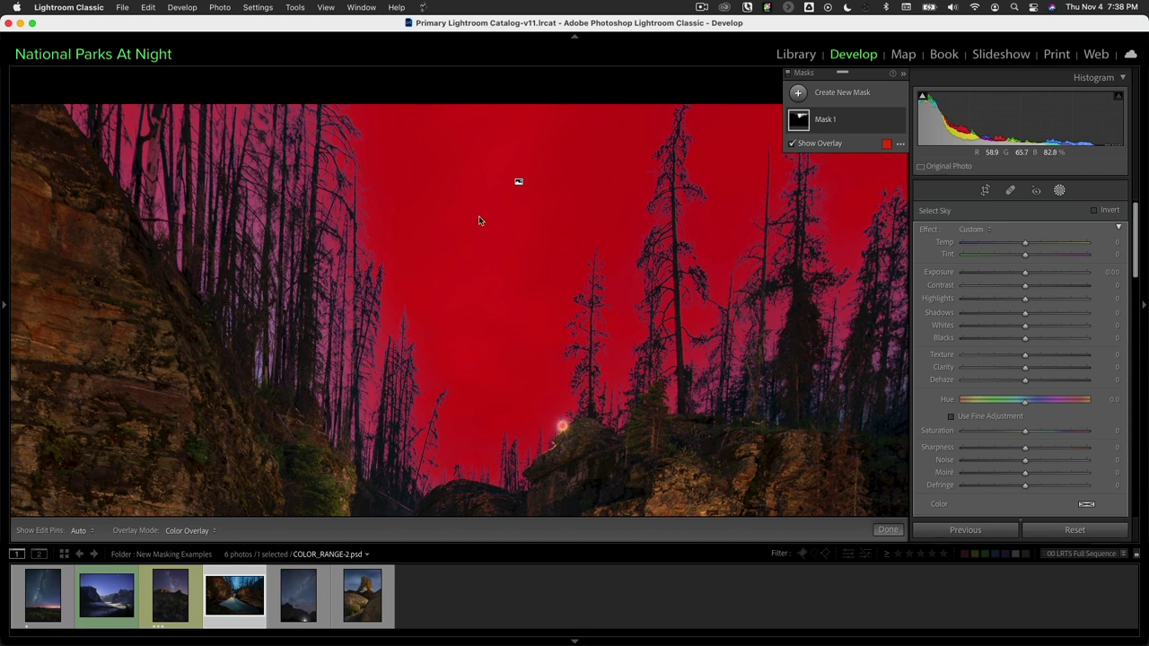
left_click(273, 177)
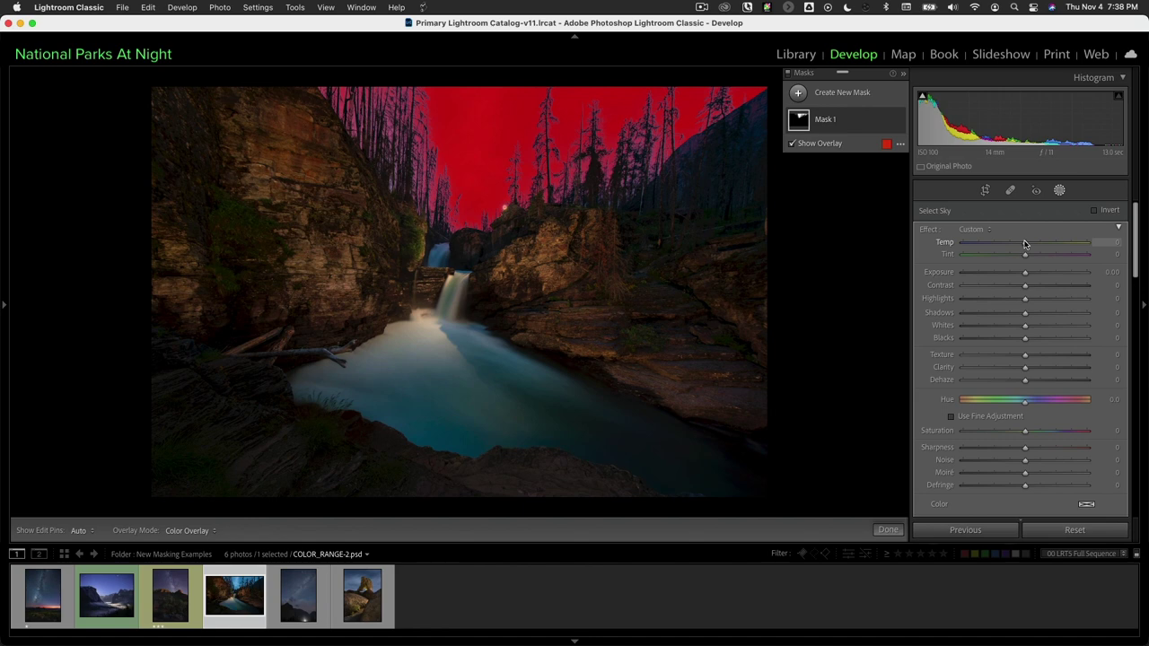
- Hide the mask overlay and set the sky mask's Tint to 51 and Temp to -5
key("o")
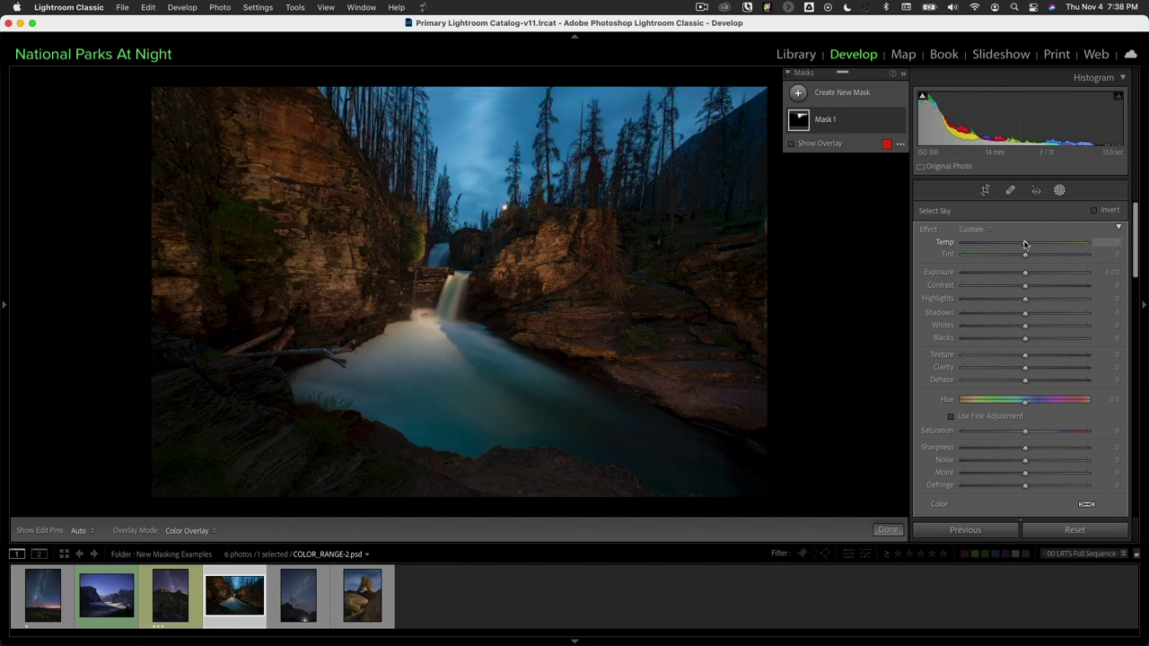
key("o")
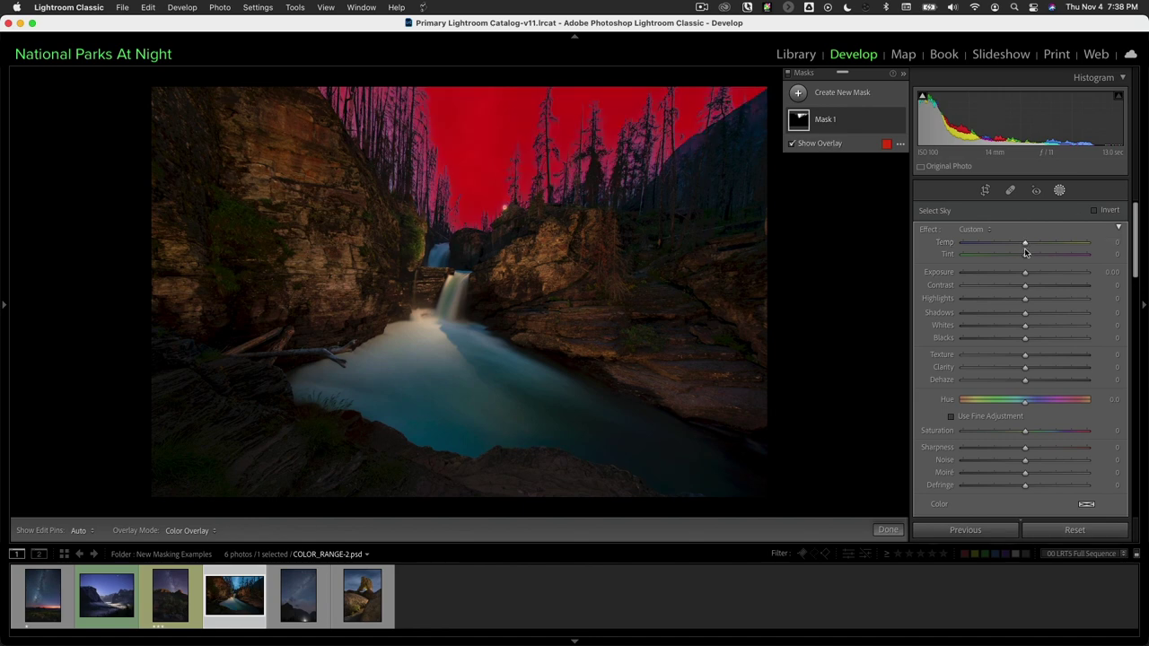
key("o")
left_click_drag(1029, 257, 1056, 256)
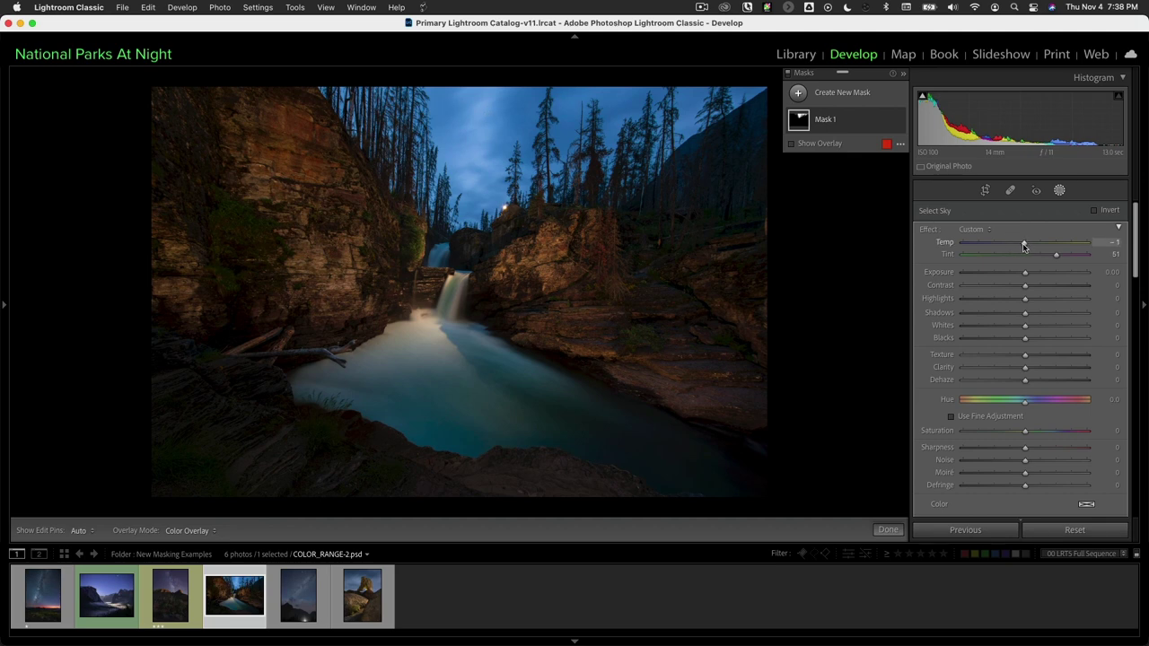
left_click_drag(1024, 246, 1021, 247)
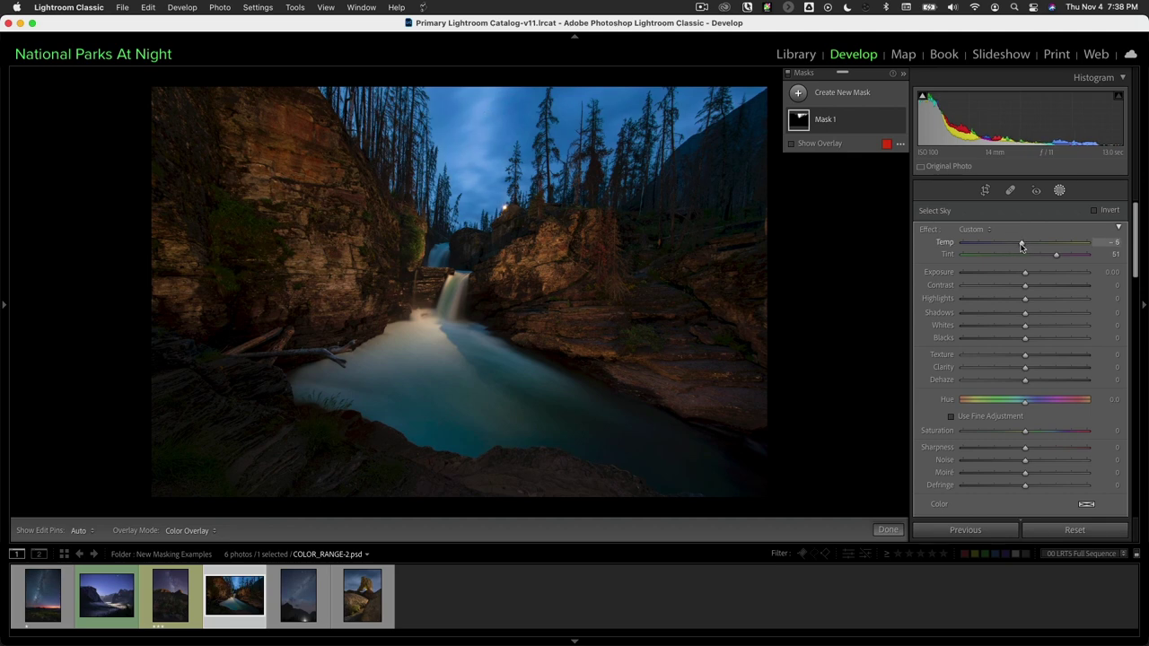
- Compare the photo with the sky mask on and off, then set Saturation to -16
left_click(899, 122)
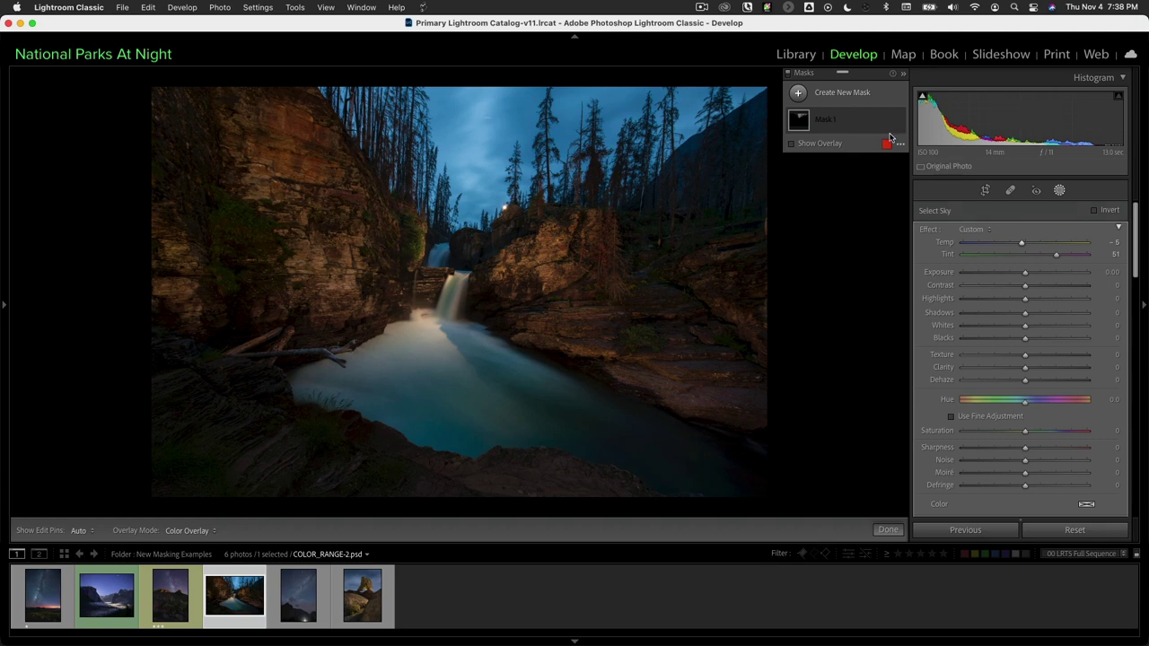
left_click(900, 122)
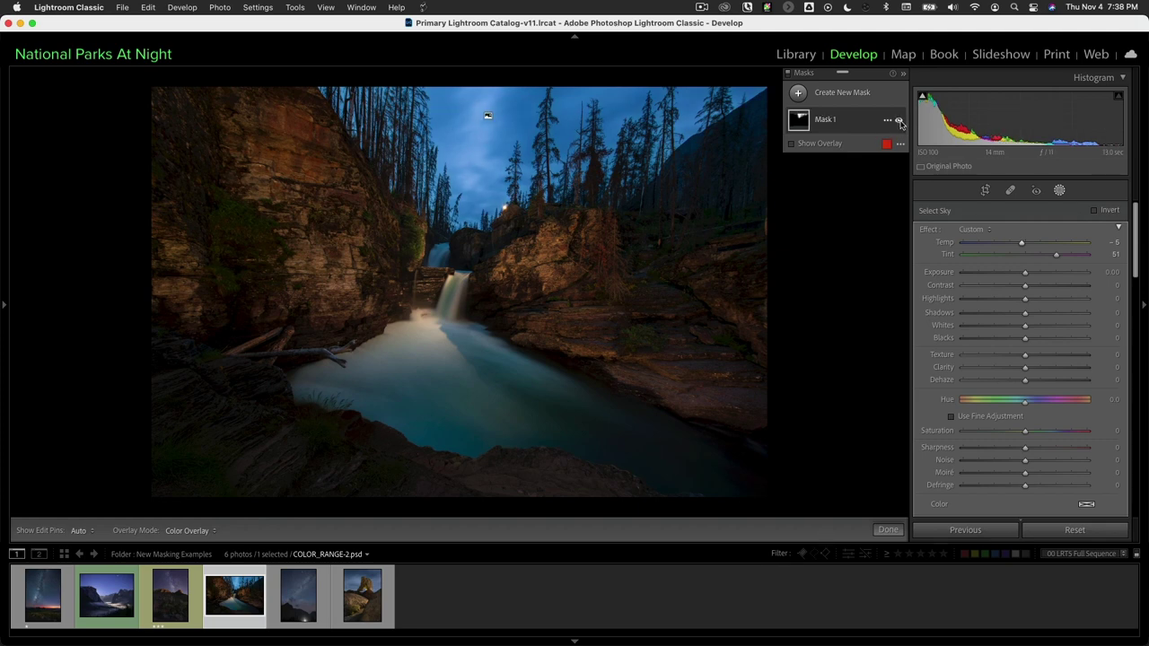
left_click(900, 122)
left_click(900, 122)
left_click(1015, 433)
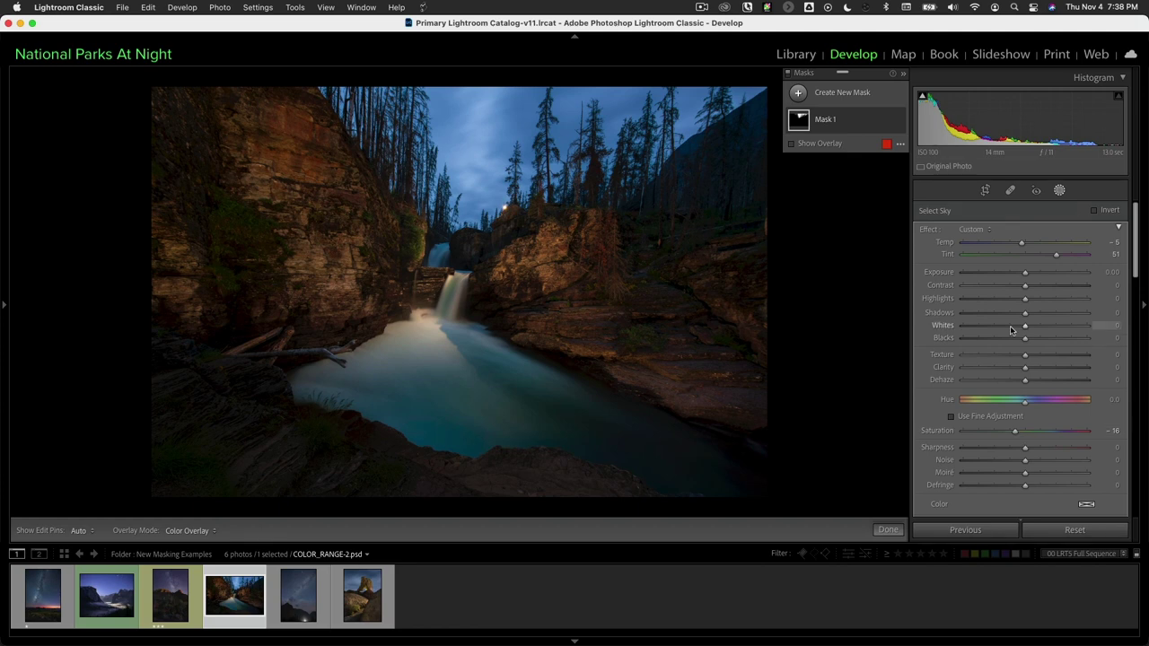
- Check the sky and treetop mask at 1:1, then open the Milky Way photo 2-RangeMask.nef
key("z")
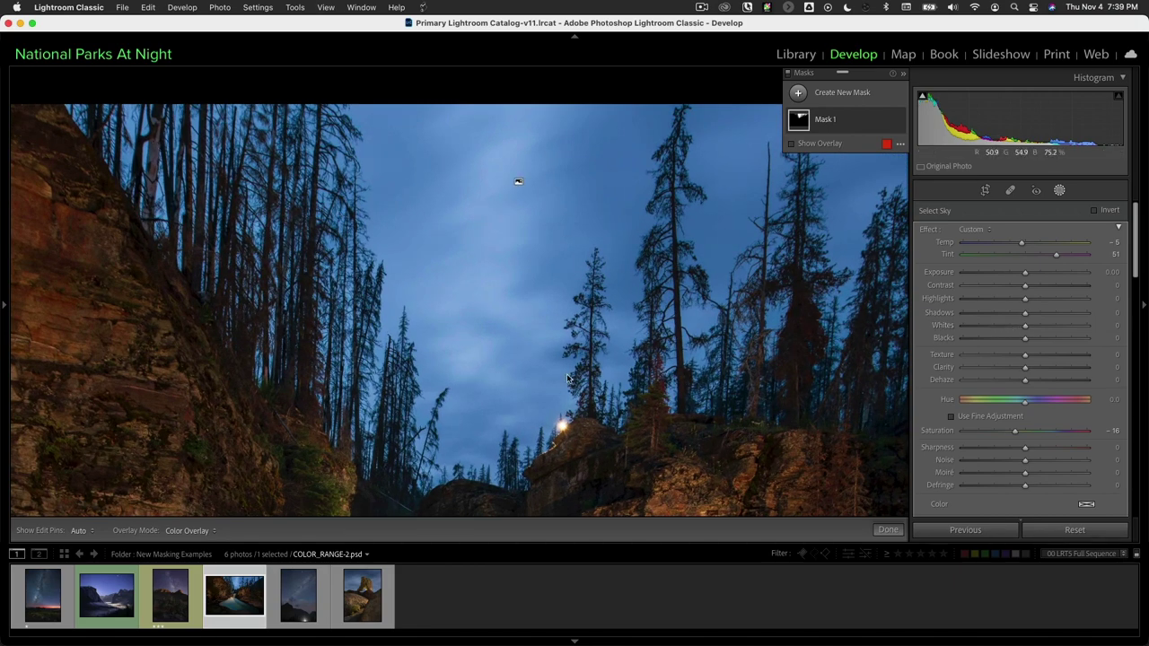
left_click_drag(809, 294, 588, 293)
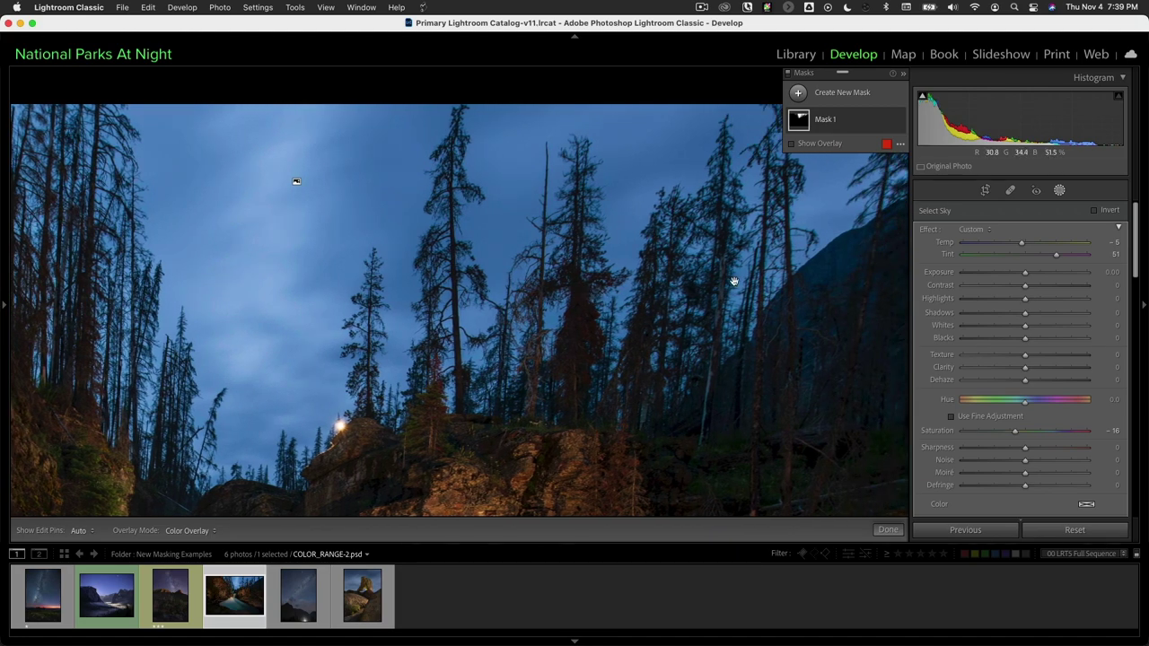
left_click_drag(729, 278, 752, 257)
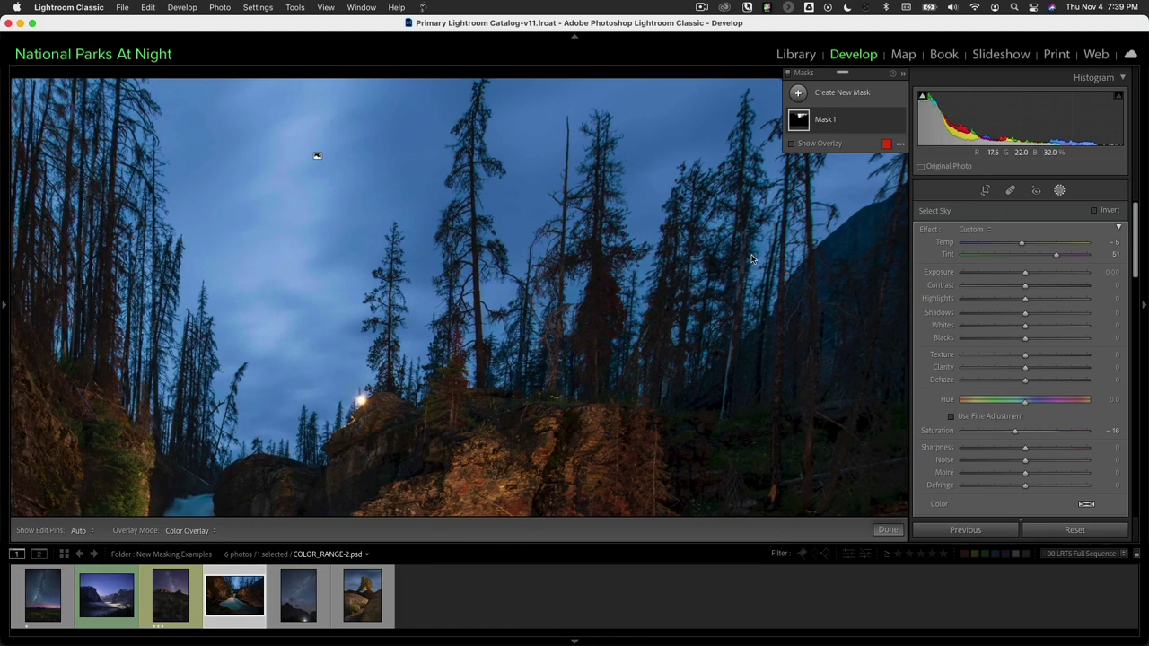
key("z")
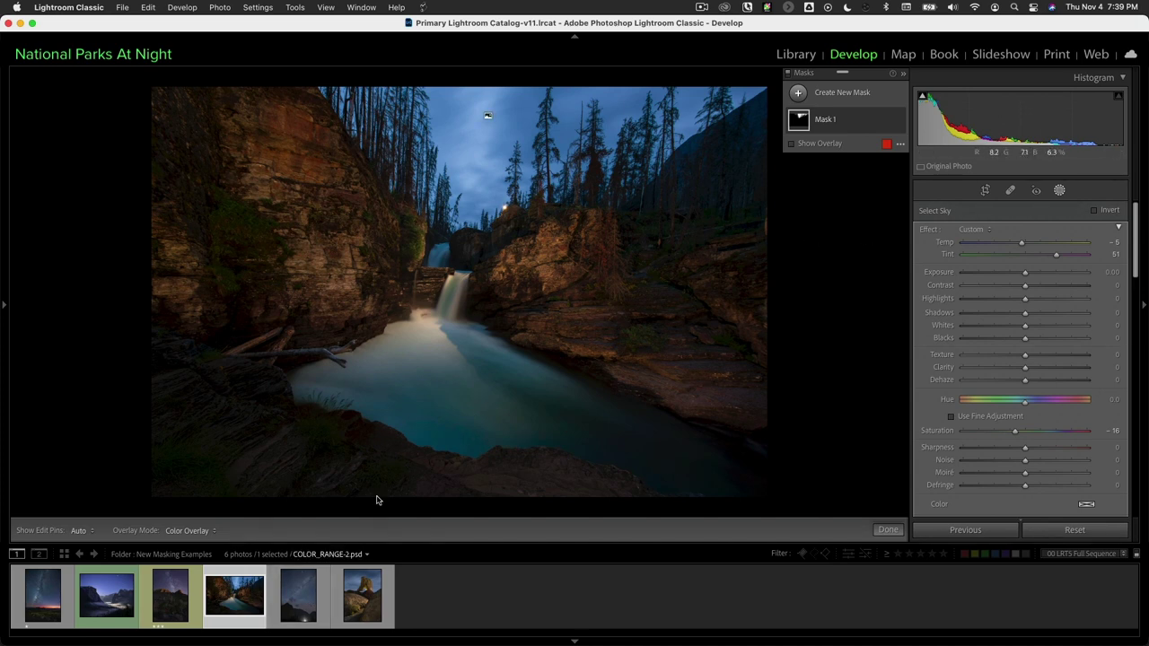
left_click(309, 596)
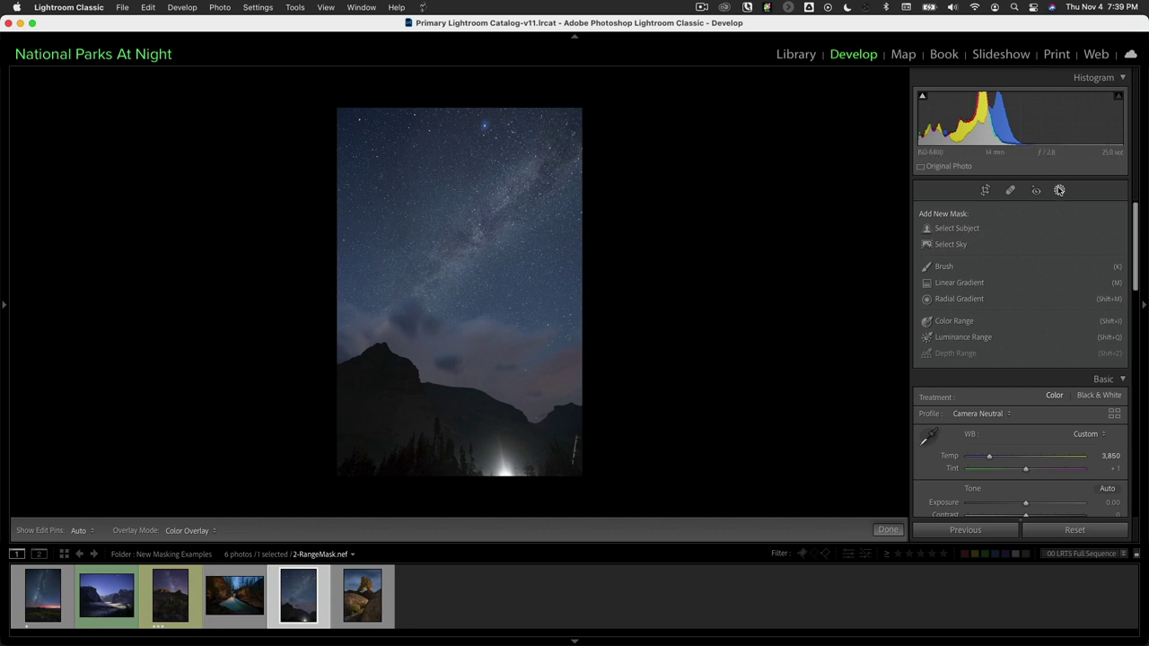
left_click(1059, 190)
left_click(954, 340)
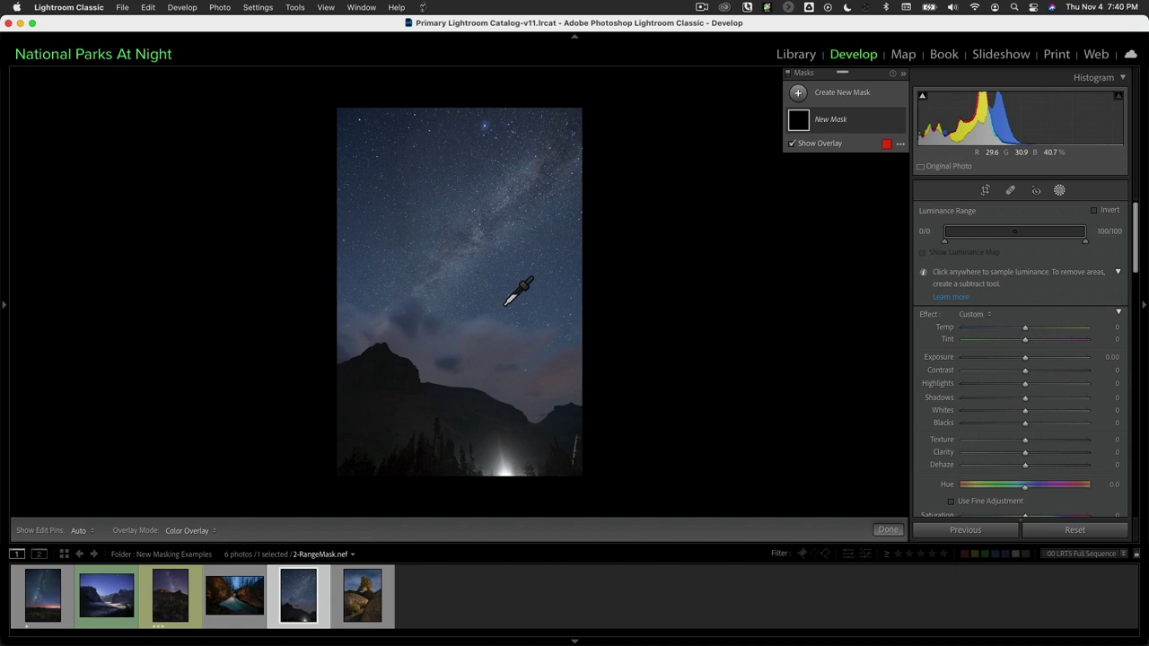
left_click_drag(361, 140, 555, 335)
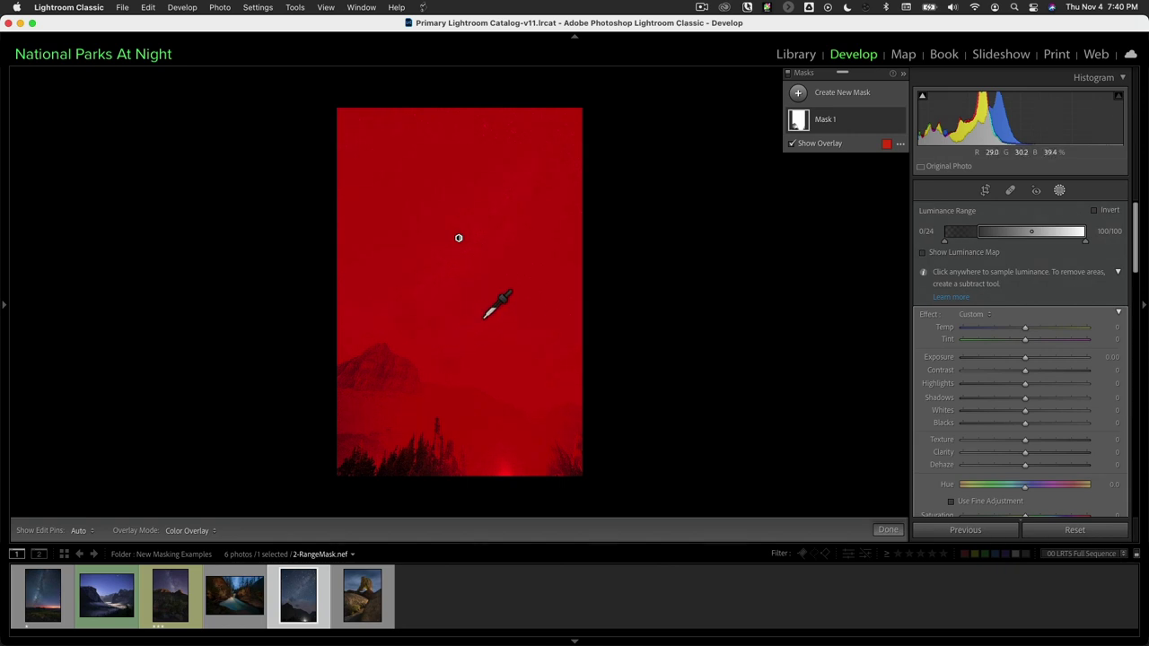
key("super+z")
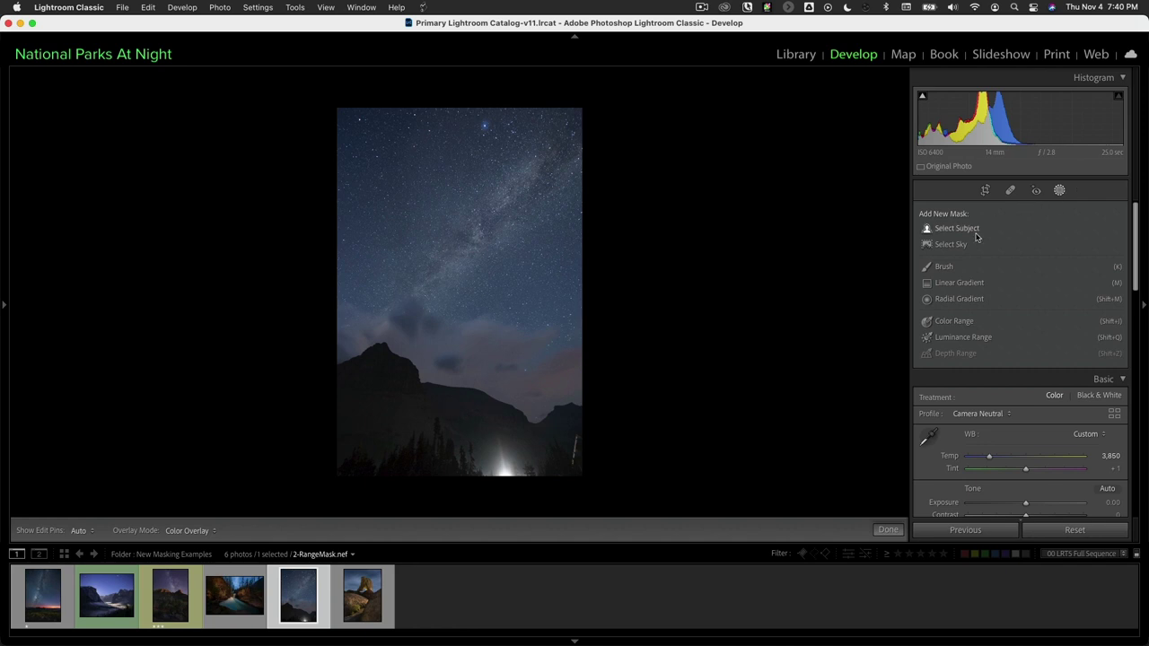
- Add a Luminance Range mask sampled from the sky, range 30/55–100/100, and expand Mask 1
left_click(954, 338)
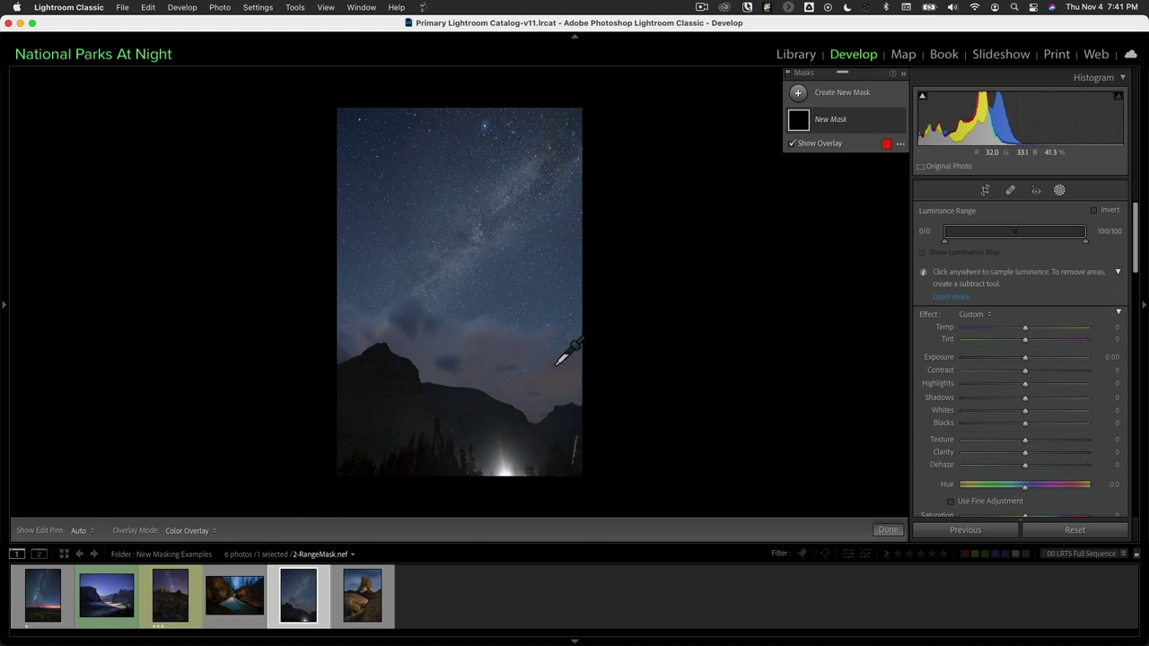
left_click_drag(566, 340, 512, 266)
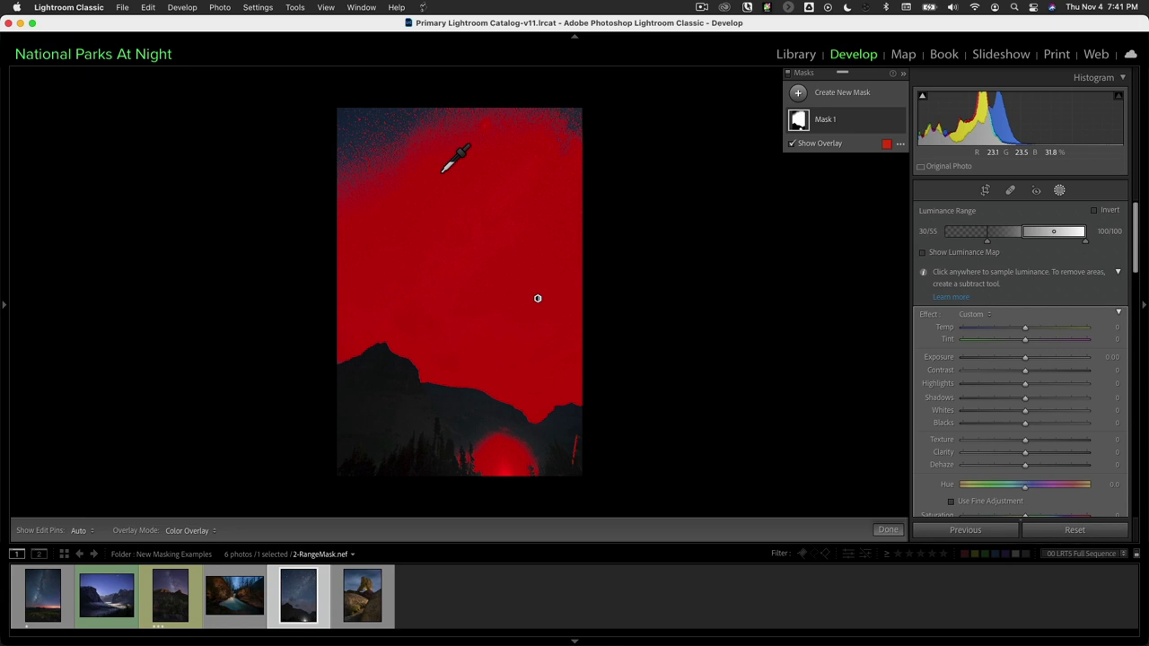
left_click(861, 129)
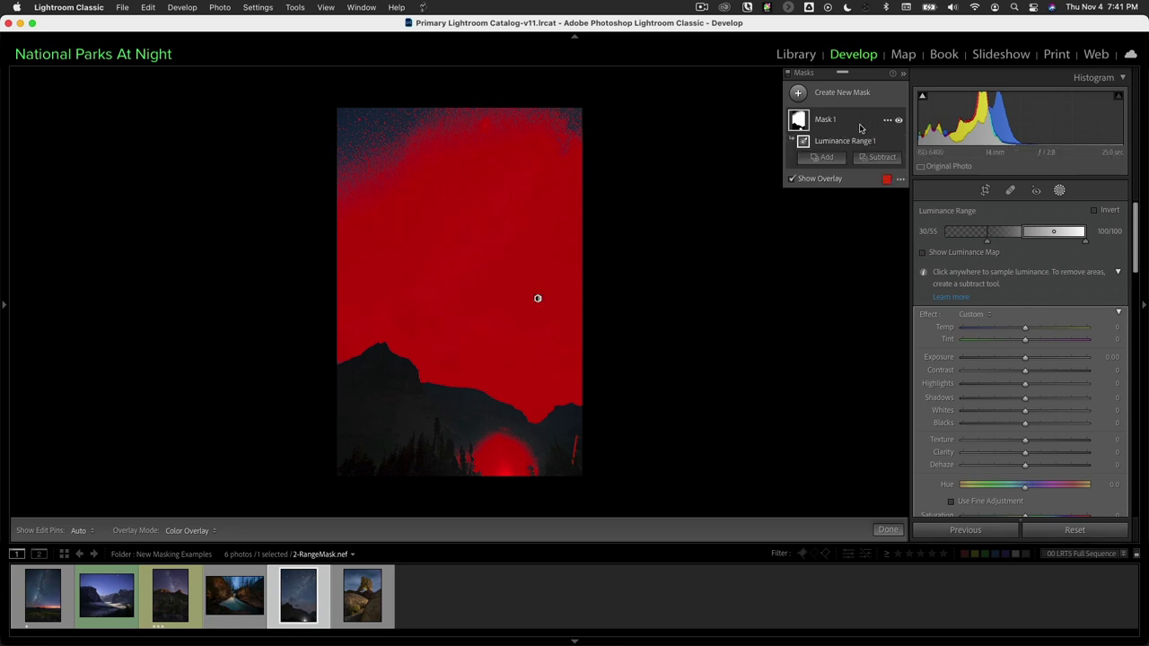
- Add a Brush to Mask 1 with Size 20.8 and Feather 46
left_click(828, 158)
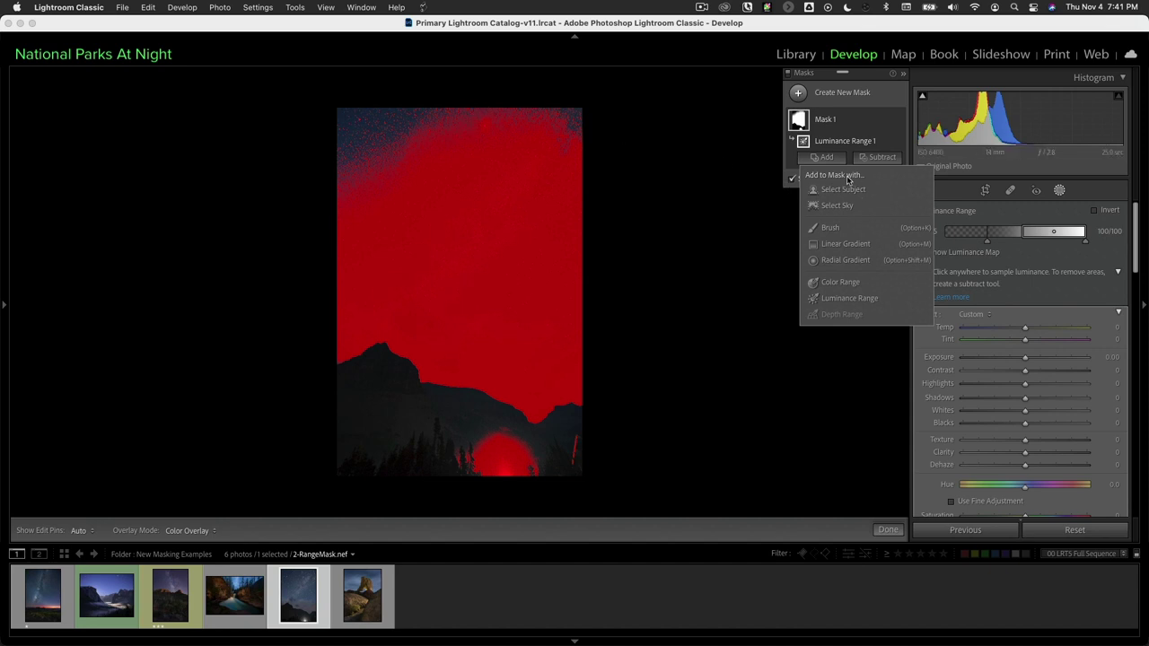
left_click(829, 228)
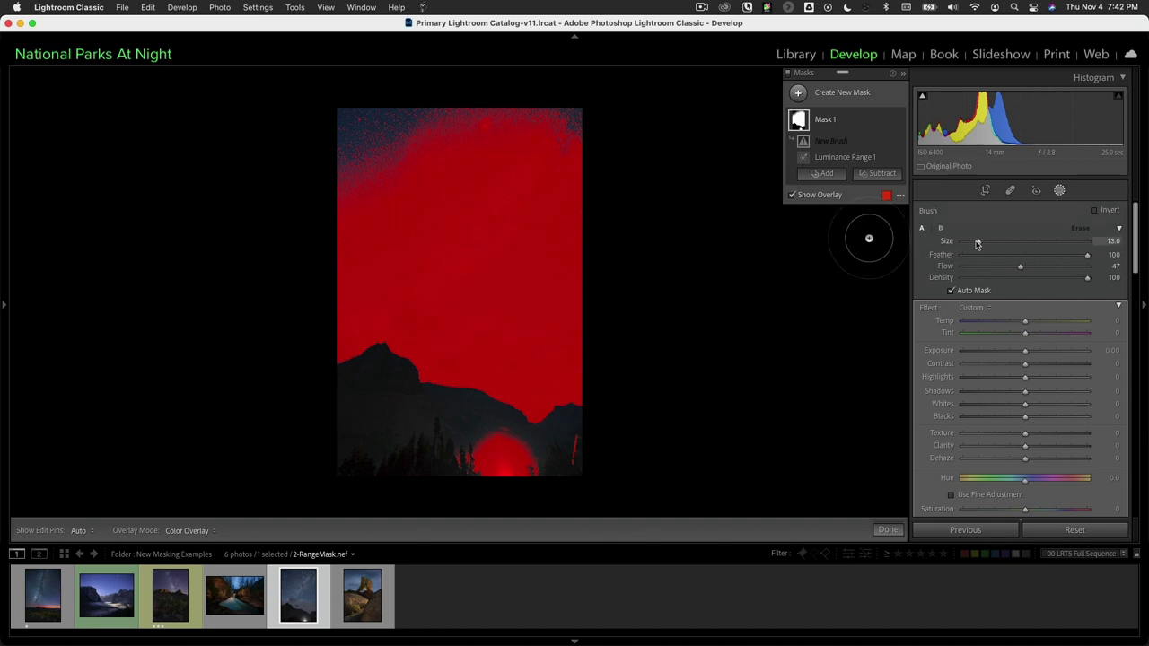
left_click_drag(979, 243, 988, 242)
mouse_move(1087, 258)
left_mouse_down()
mouse_move(1020, 259)
mouse_move(1101, 269)
left_mouse_up()
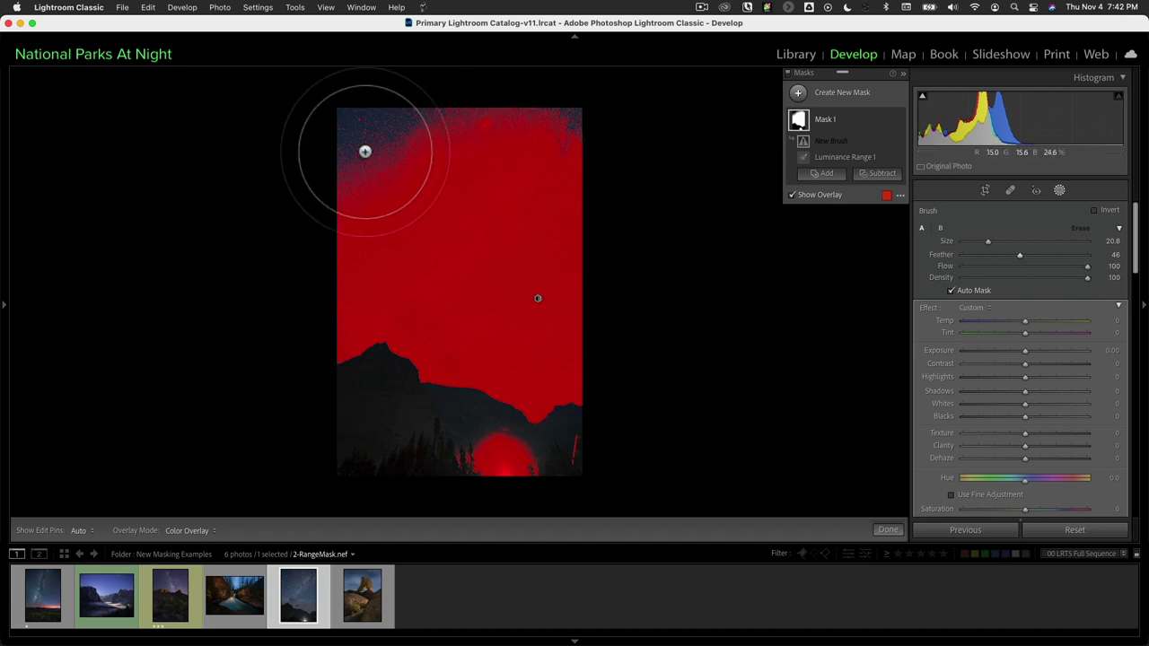
- Paint the patchy top-left corner and top edge of the sky into the mask
left_click_drag(364, 154, 393, 176)
scroll(393, 176, "down", 4)
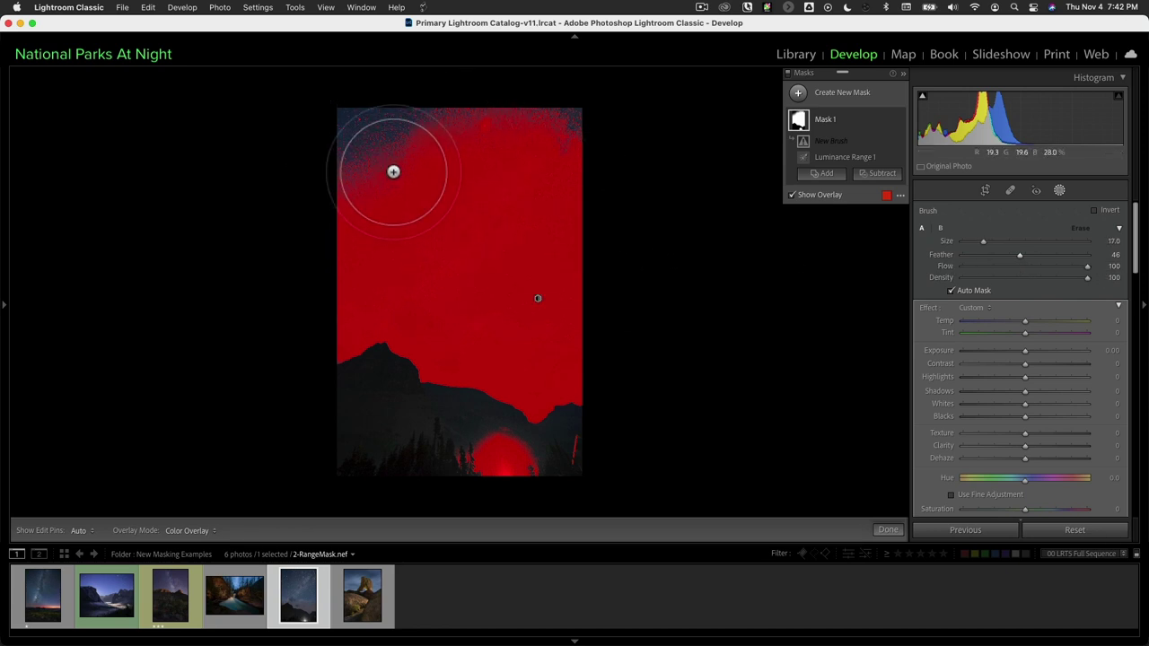
scroll(393, 171, "down", 1)
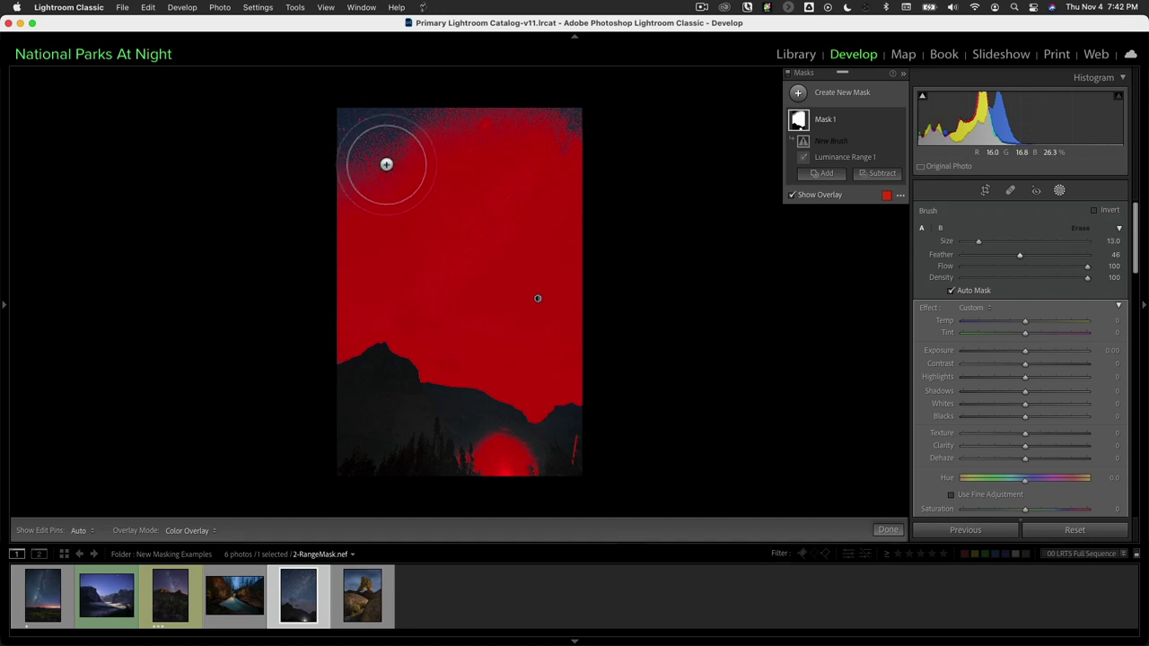
key("h")
mouse_move(391, 169)
left_mouse_down()
mouse_move(393, 206)
mouse_move(405, 160)
mouse_move(623, 156)
left_mouse_up()
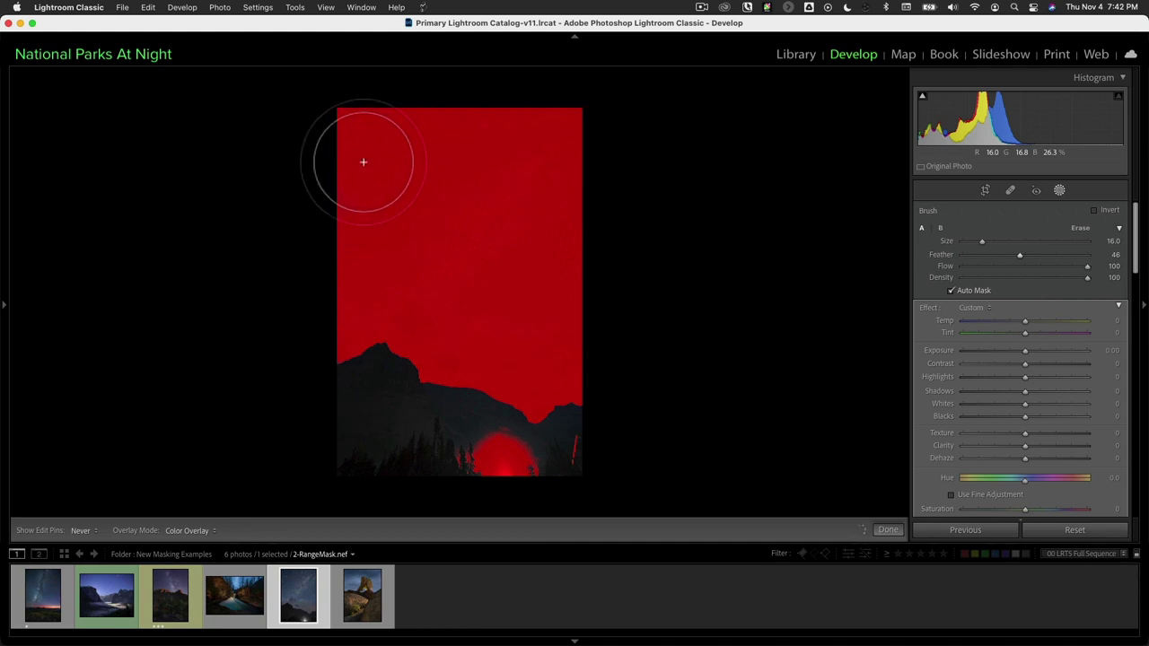
key("h")
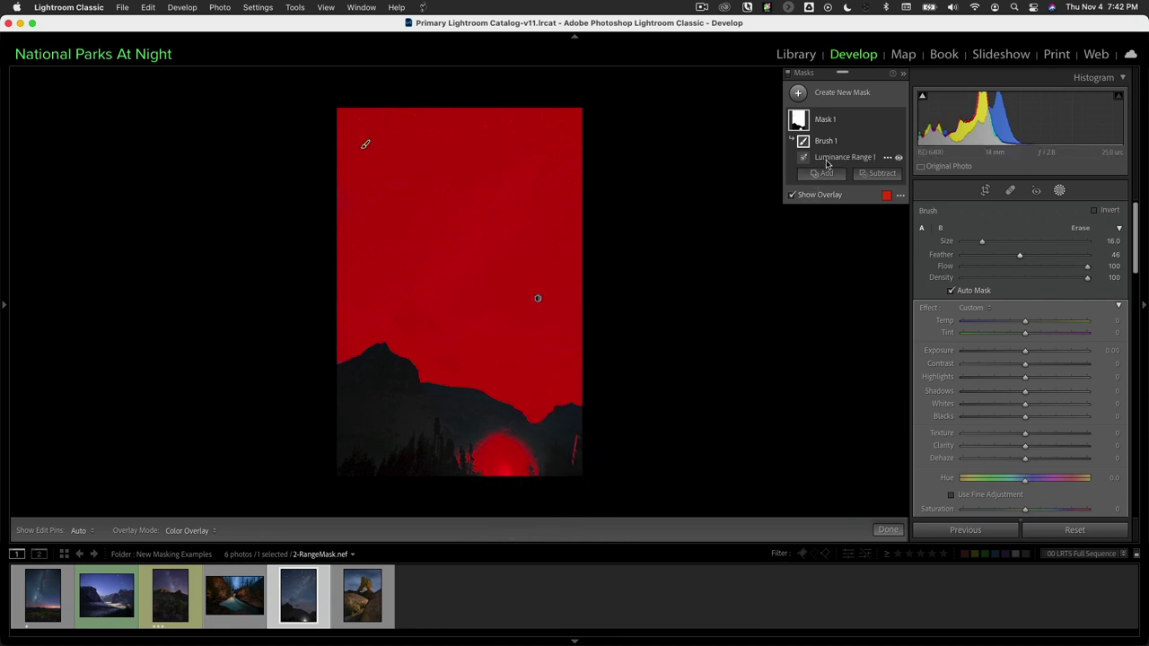
- Subtract with a size 13 brush to remove the mask from the glowing light at the bottom
left_click(875, 175)
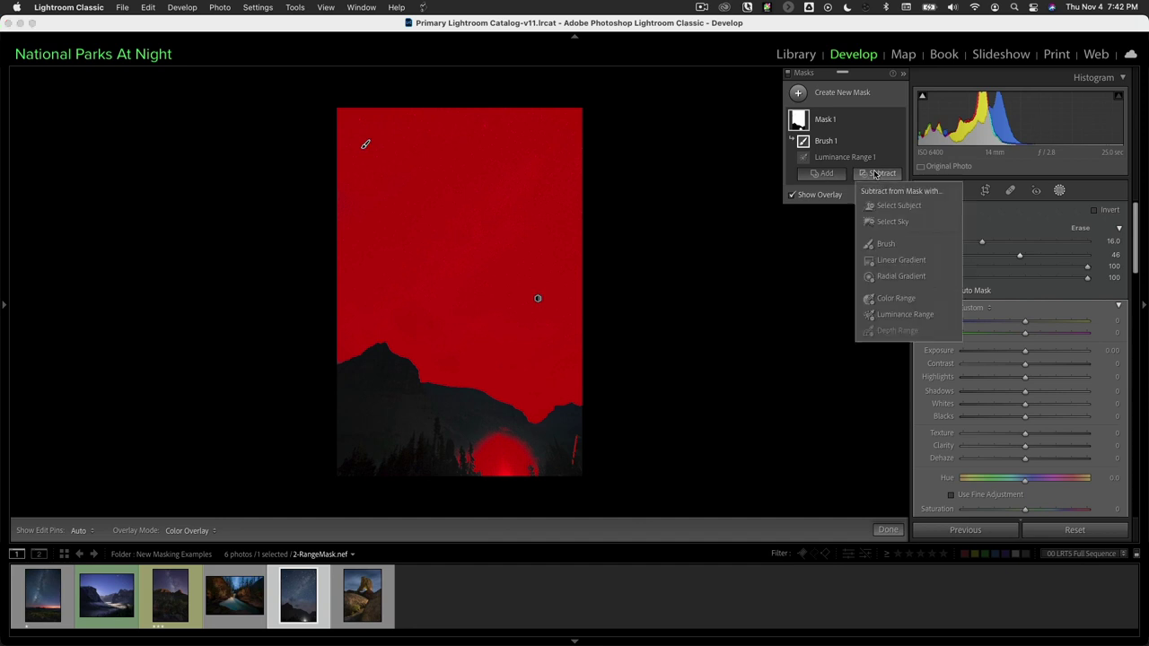
left_click(885, 244)
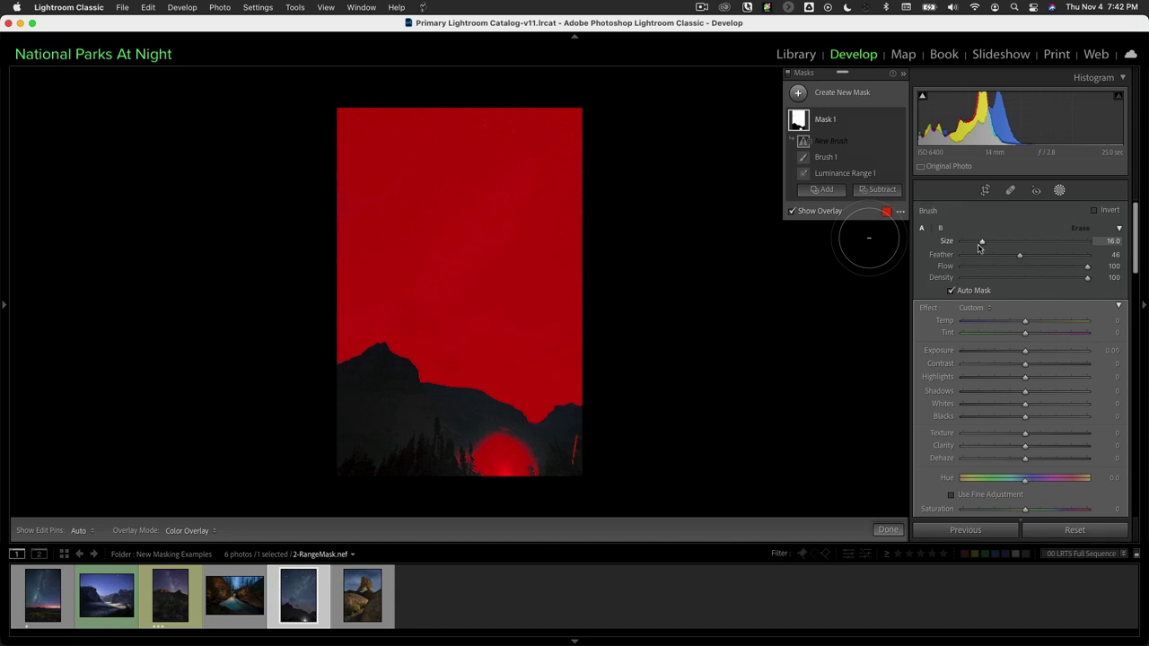
left_click_drag(983, 243, 979, 244)
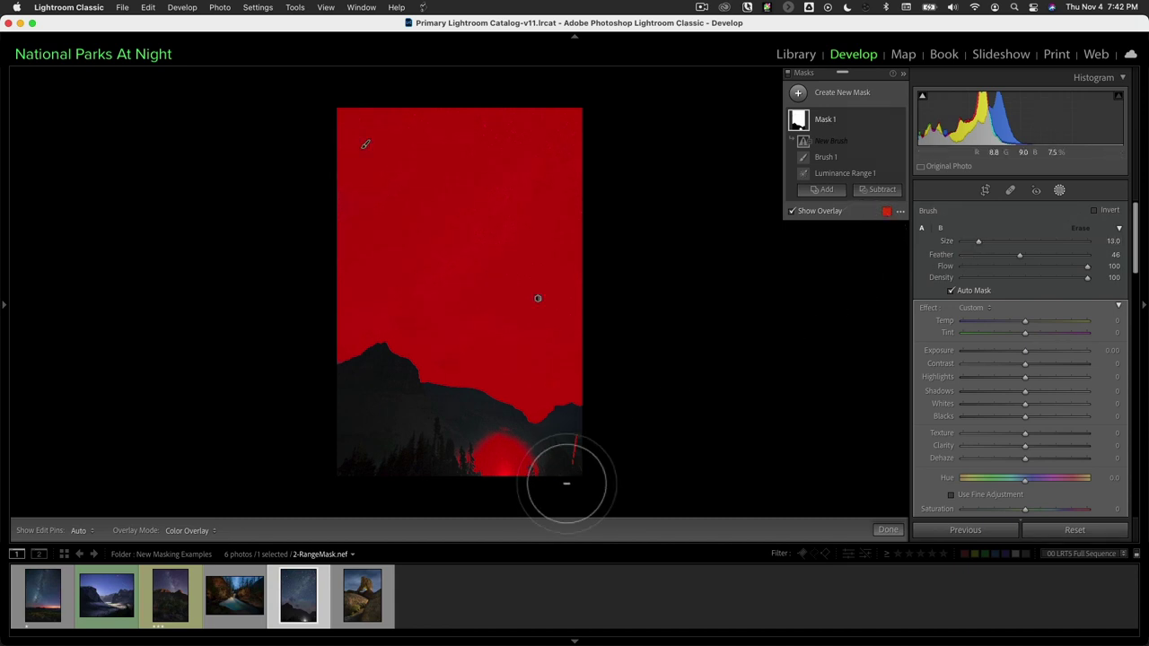
scroll(532, 488, "down", 2)
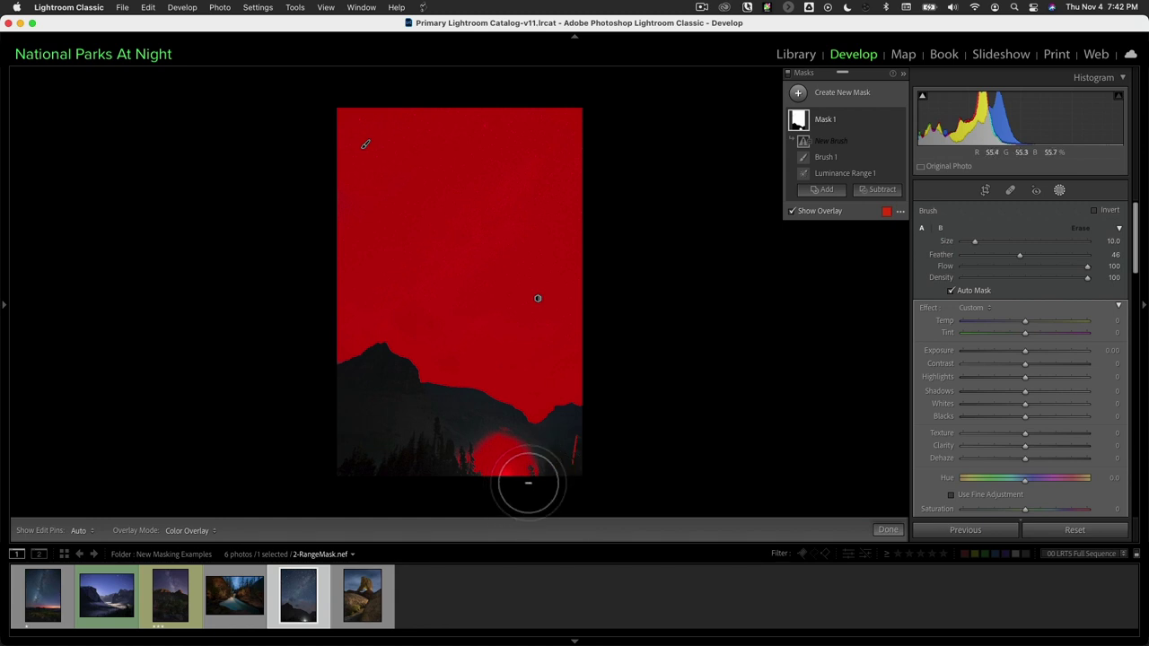
key("h")
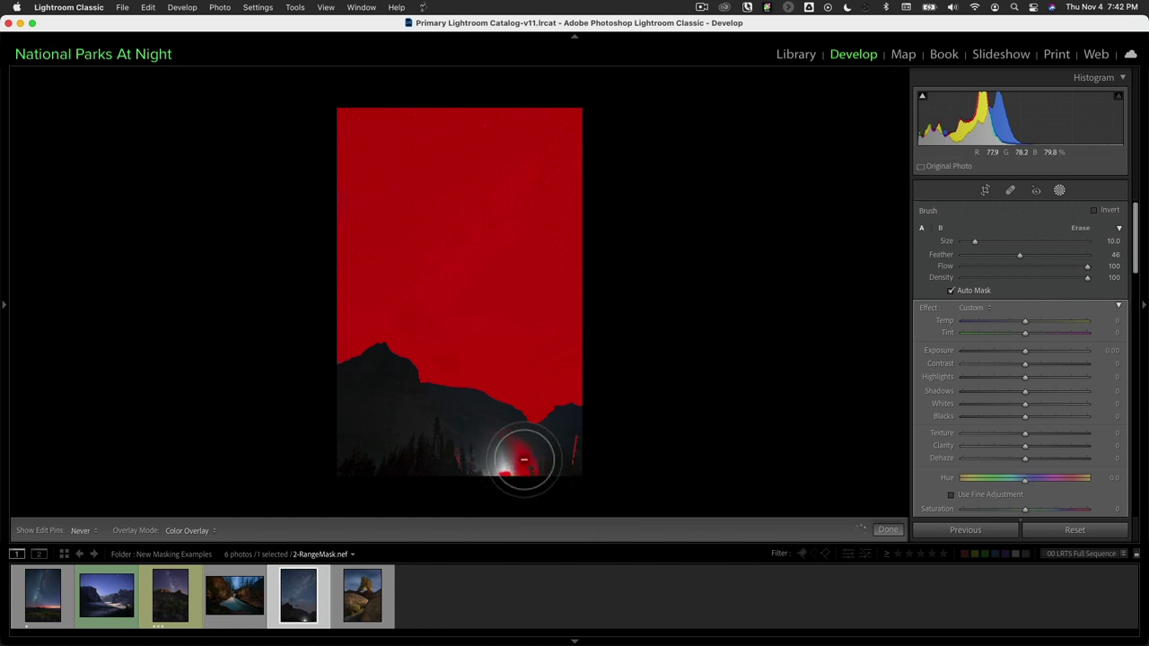
left_click_drag(487, 477, 500, 487)
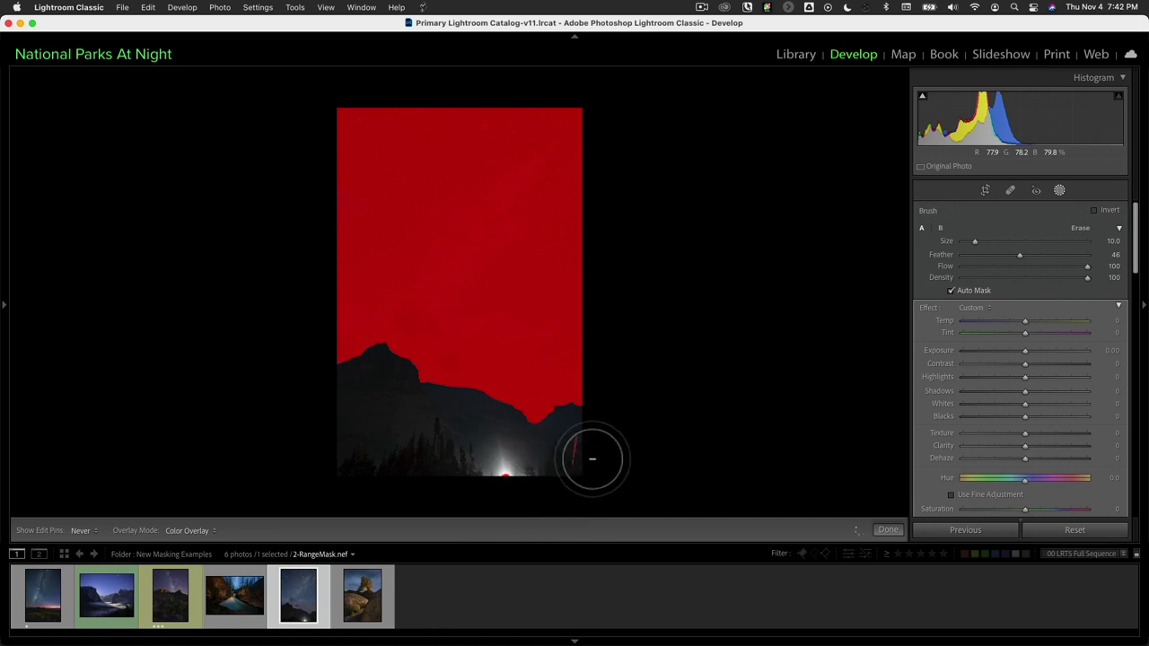
mouse_move(593, 460)
left_mouse_down()
mouse_move(585, 487)
mouse_move(515, 482)
left_mouse_up()
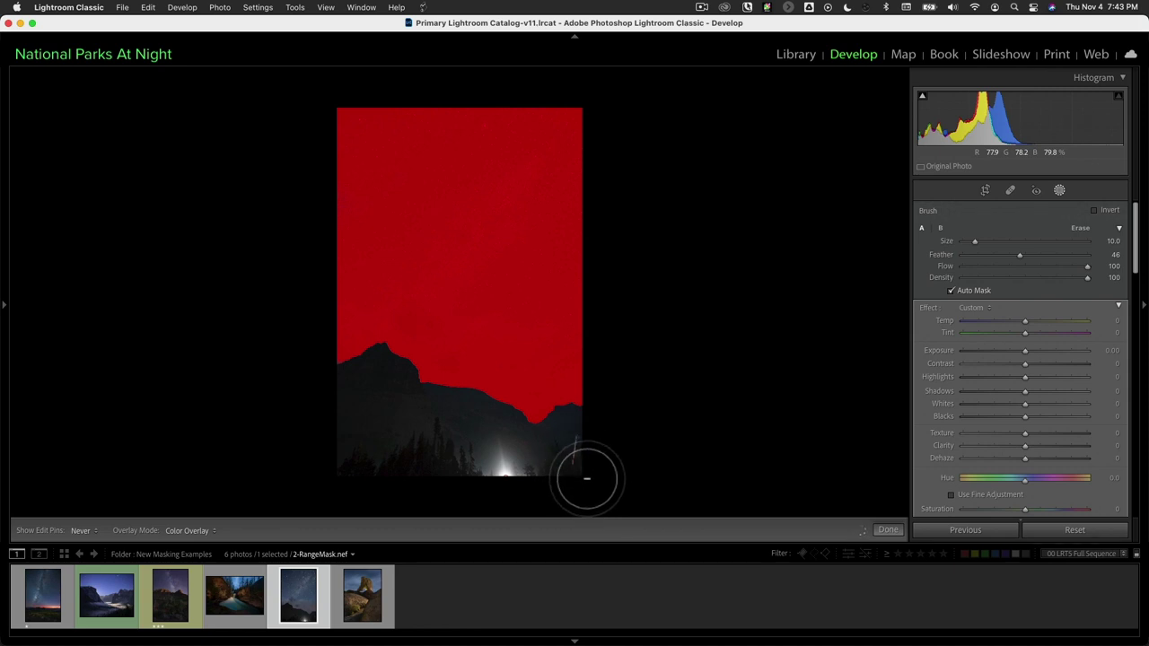
key("h")
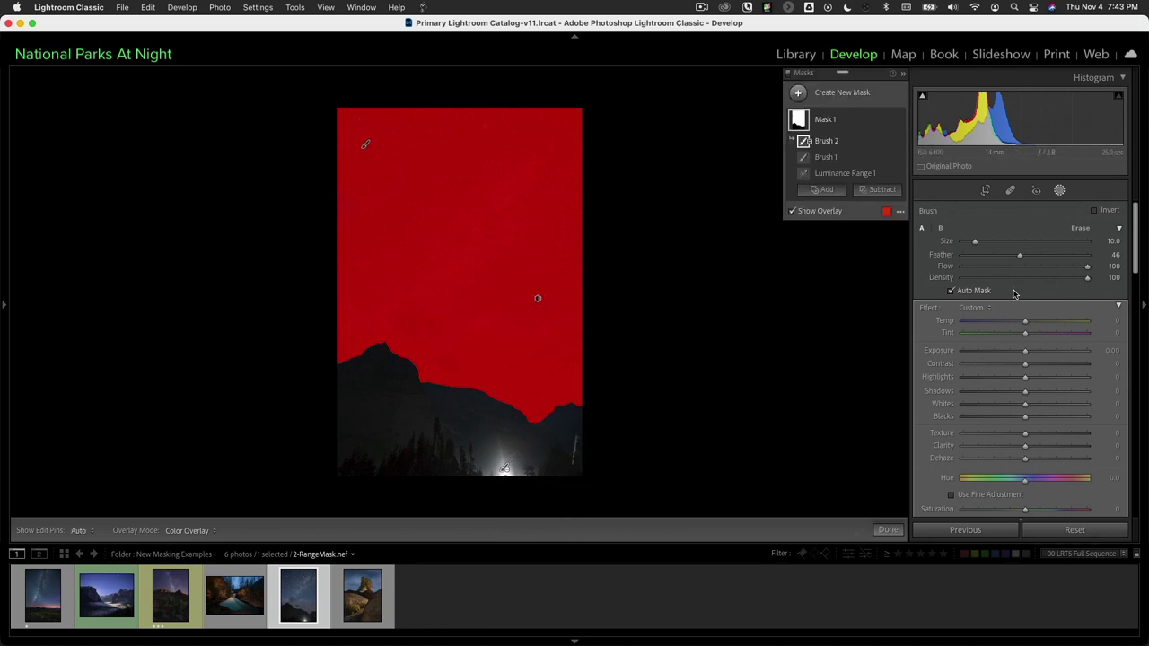
- Turn off Auto Mask for the brush and toggle the edit pins off and on
left_click(950, 292)
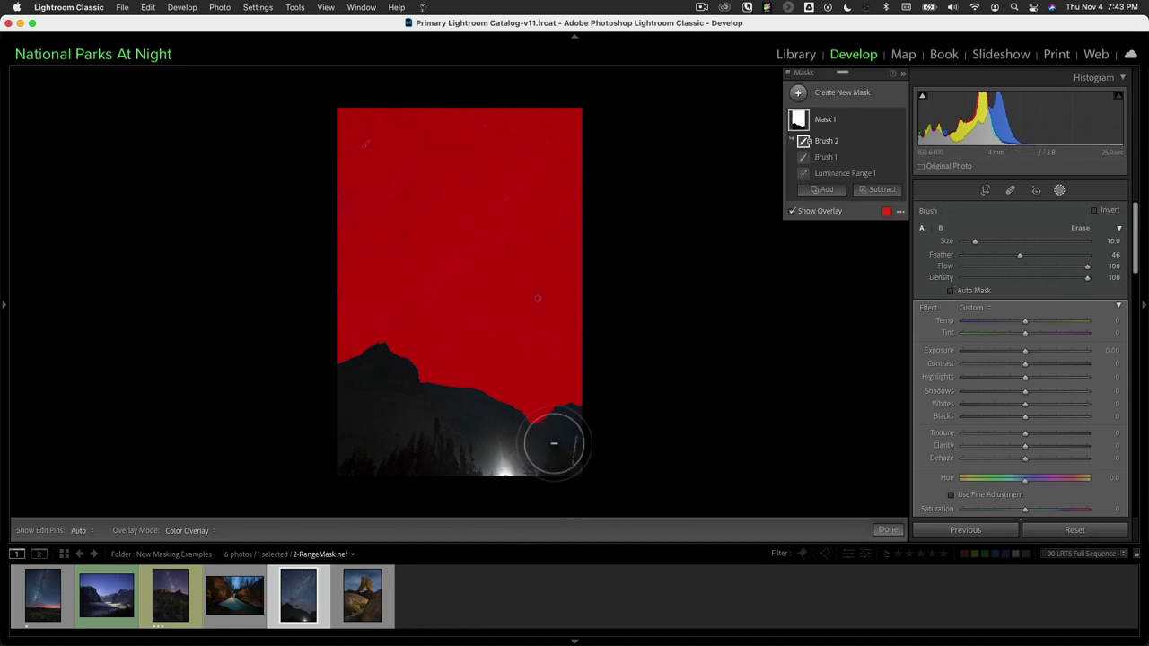
scroll(558, 453, "down", 2)
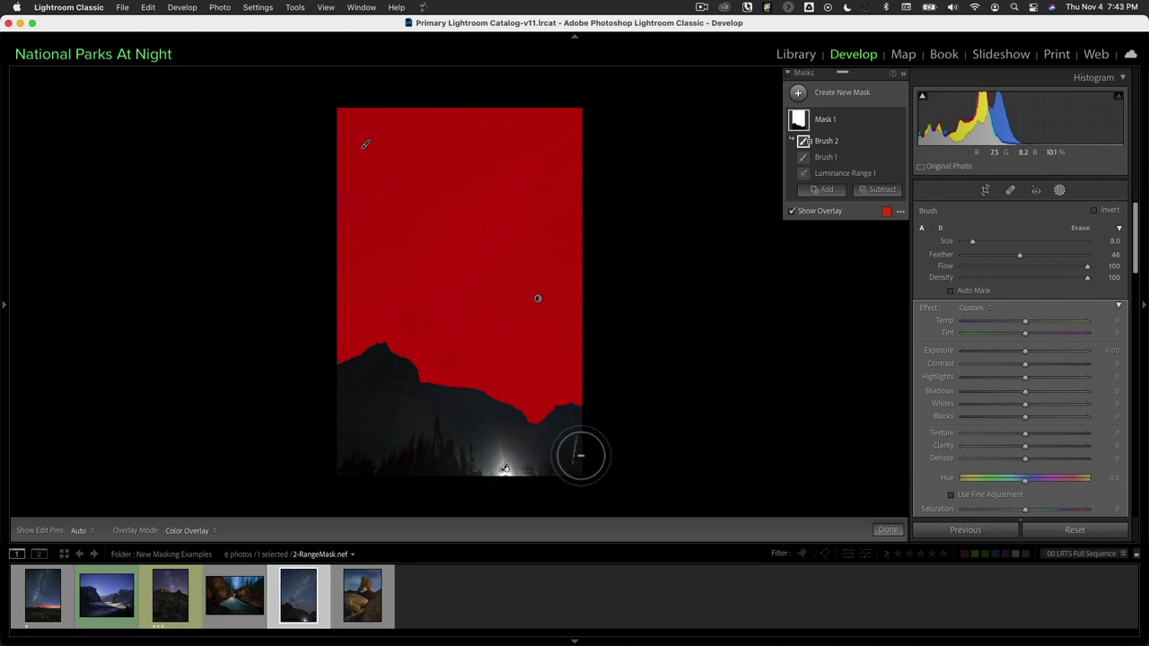
key("h")
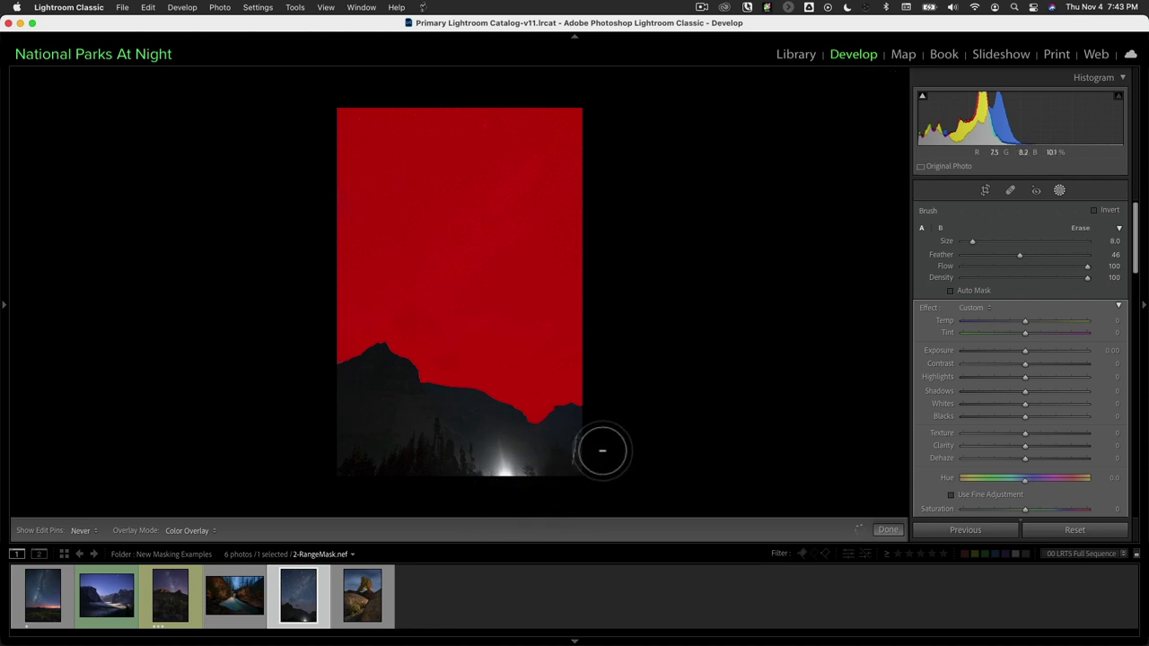
key("h")
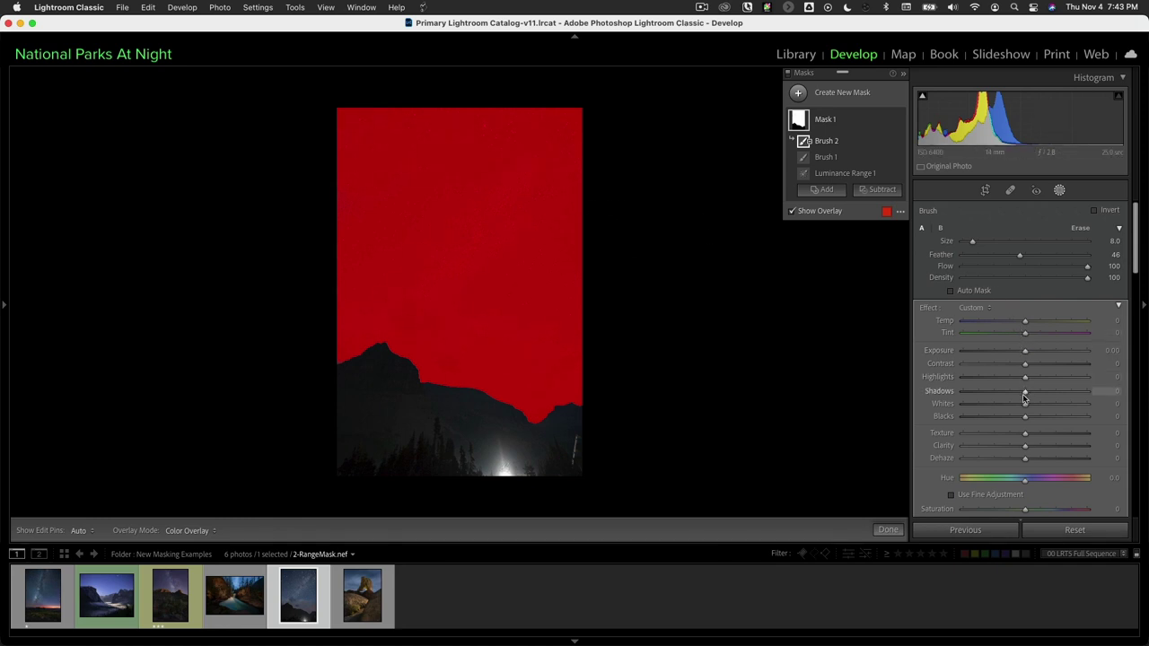
- Hide the red overlay and push the sky mask to Whites 52, Dehaze 47, Clarity 12
left_click_drag(1025, 409, 1027, 408)
left_click_drag(1039, 409, 1044, 408)
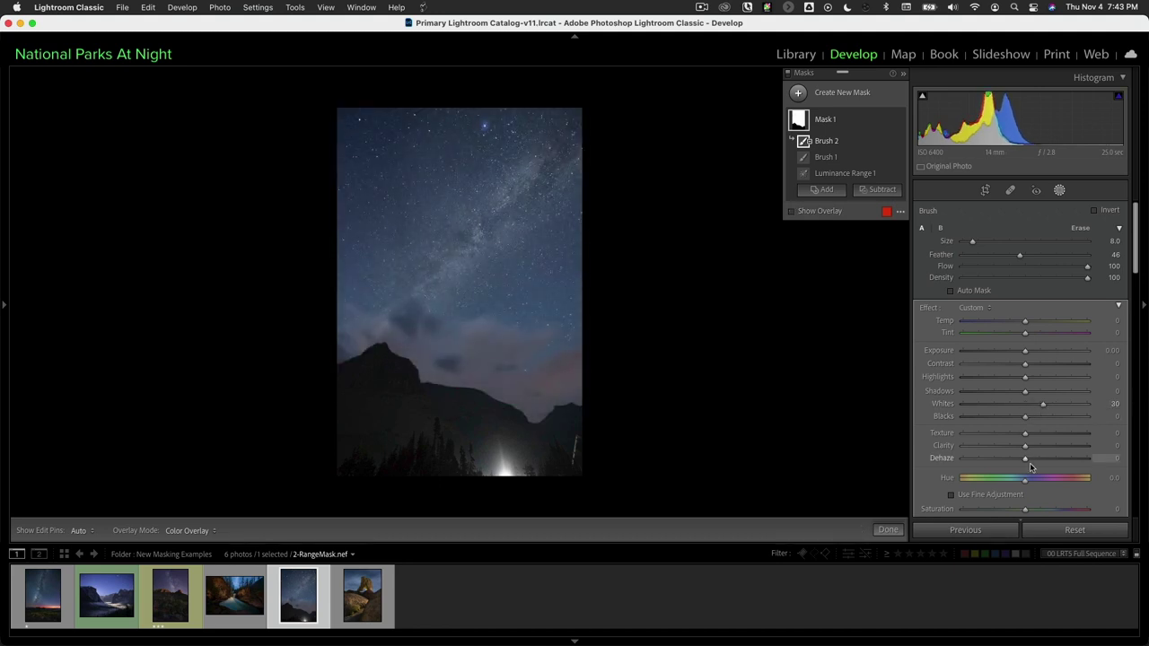
left_click_drag(1029, 458, 1053, 458)
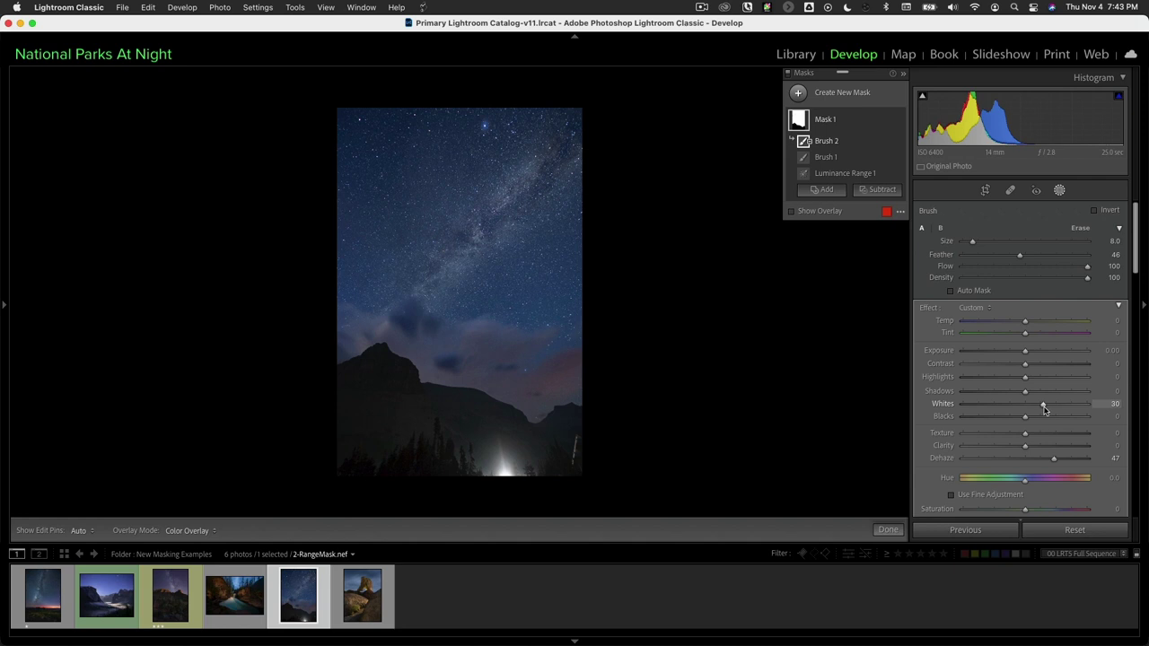
left_click_drag(1043, 408, 1058, 408)
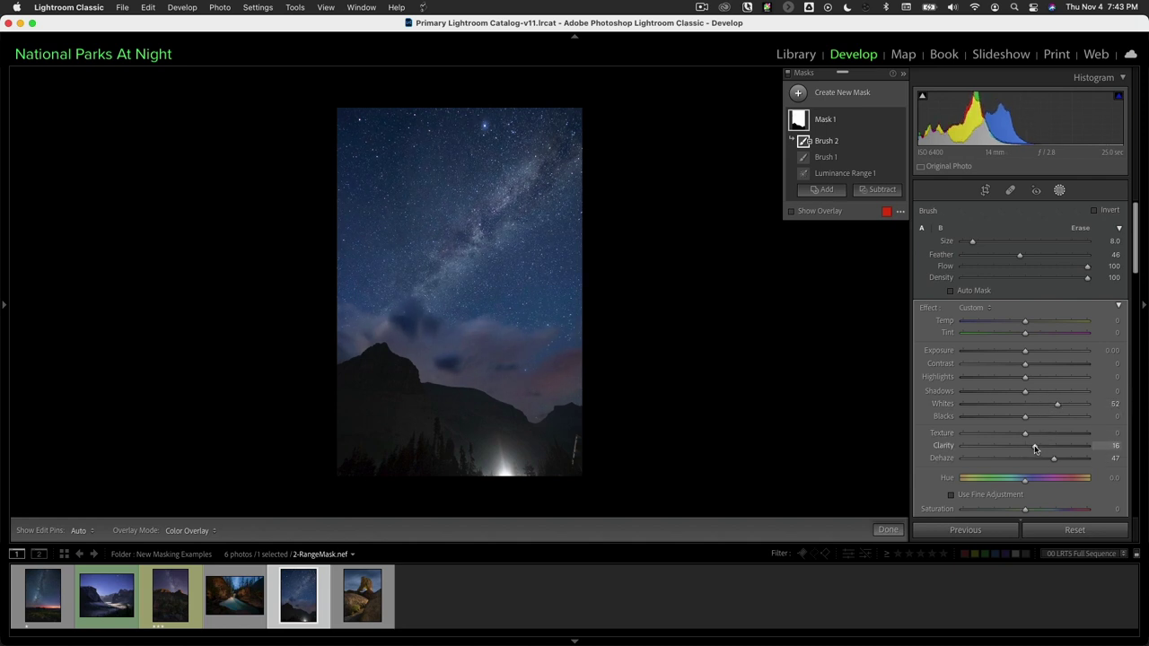
left_click_drag(1034, 448, 1033, 448)
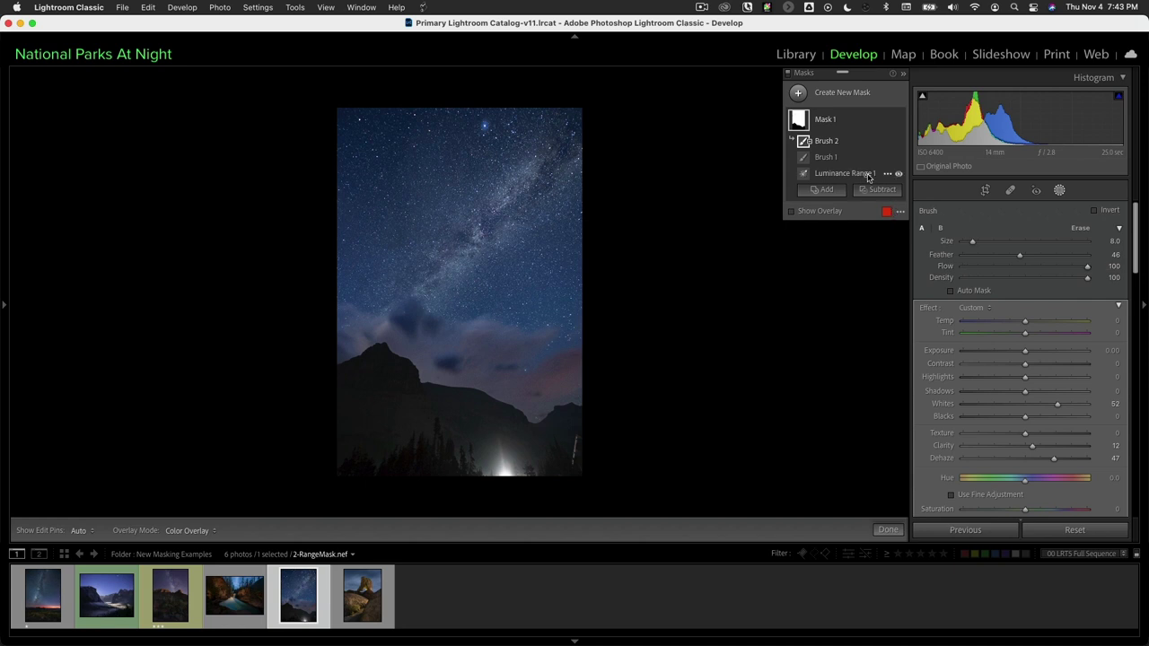
- Rename Mask 1 to 'Sky'
mouse_move(841, 164)
mouse_move(808, 145)
double_click(823, 121)
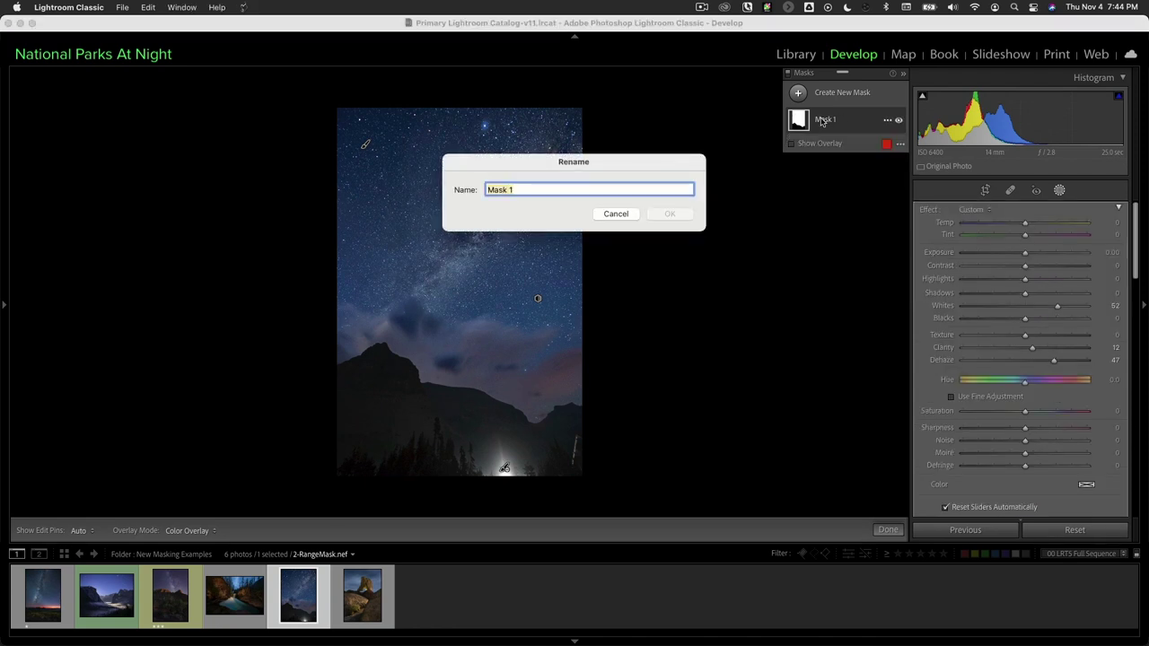
type("Sky")
key("Return")
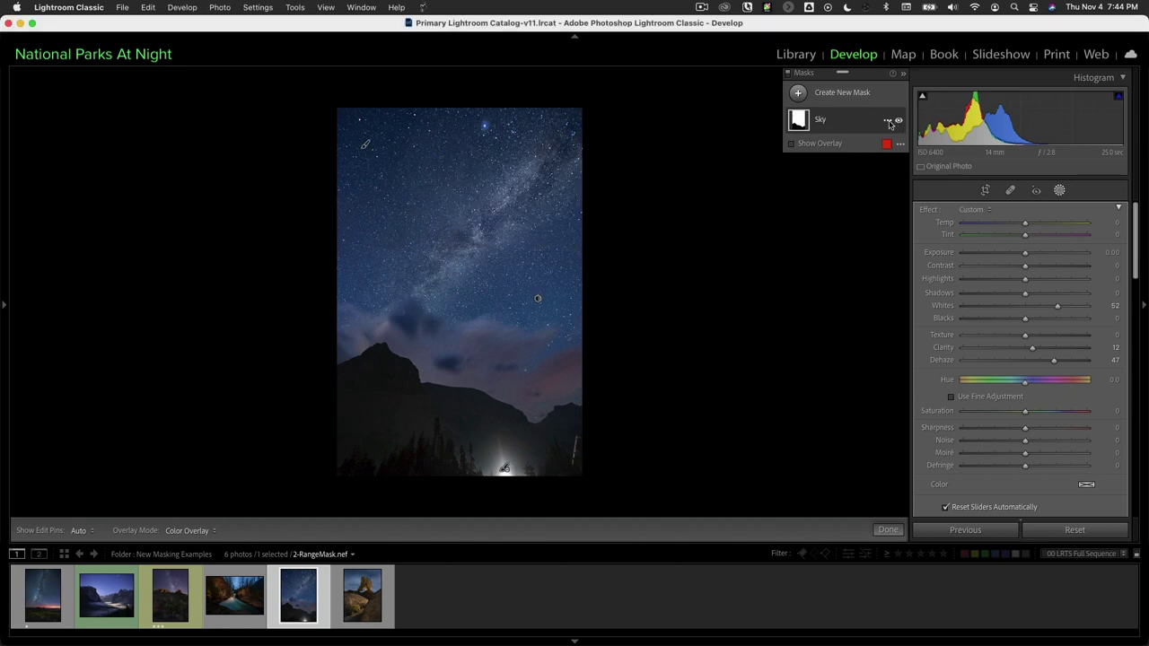
- Duplicate the Sky mask and rename the copy 'Foreground'
left_click(888, 121)
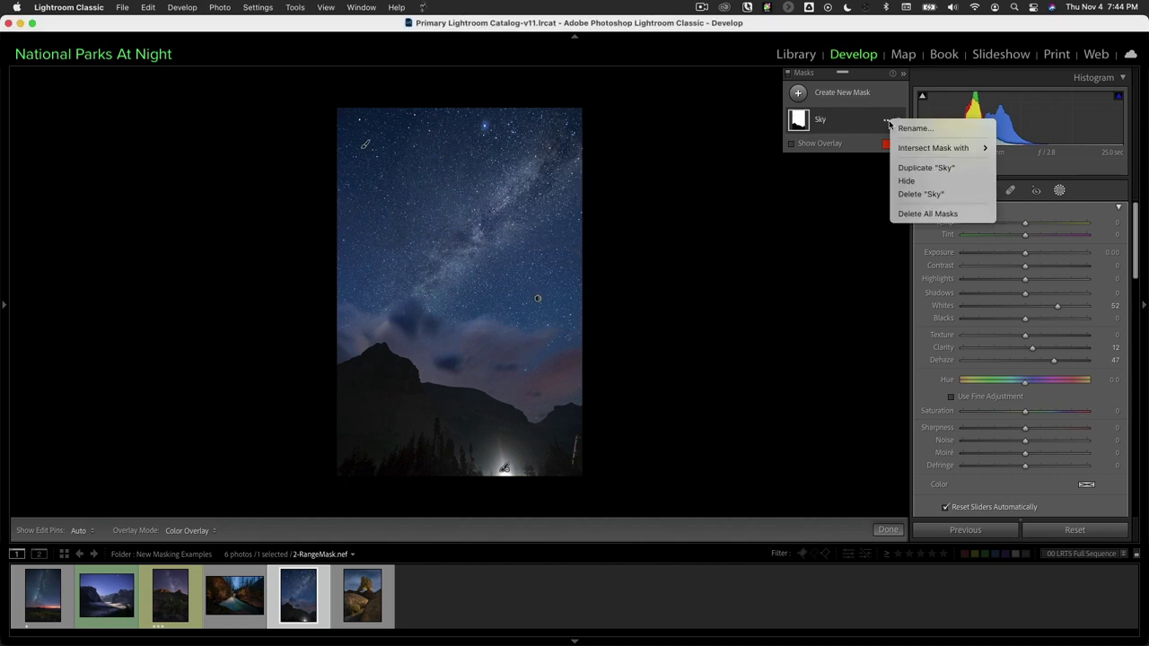
left_click(905, 168)
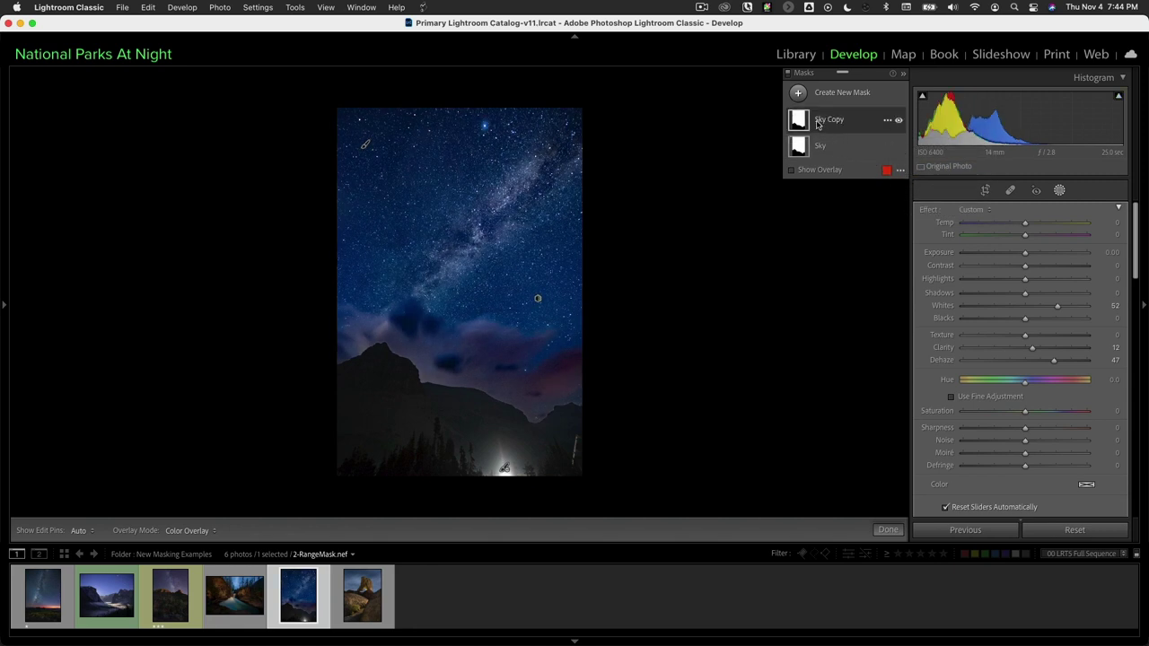
double_click(820, 121)
type("Foreground")
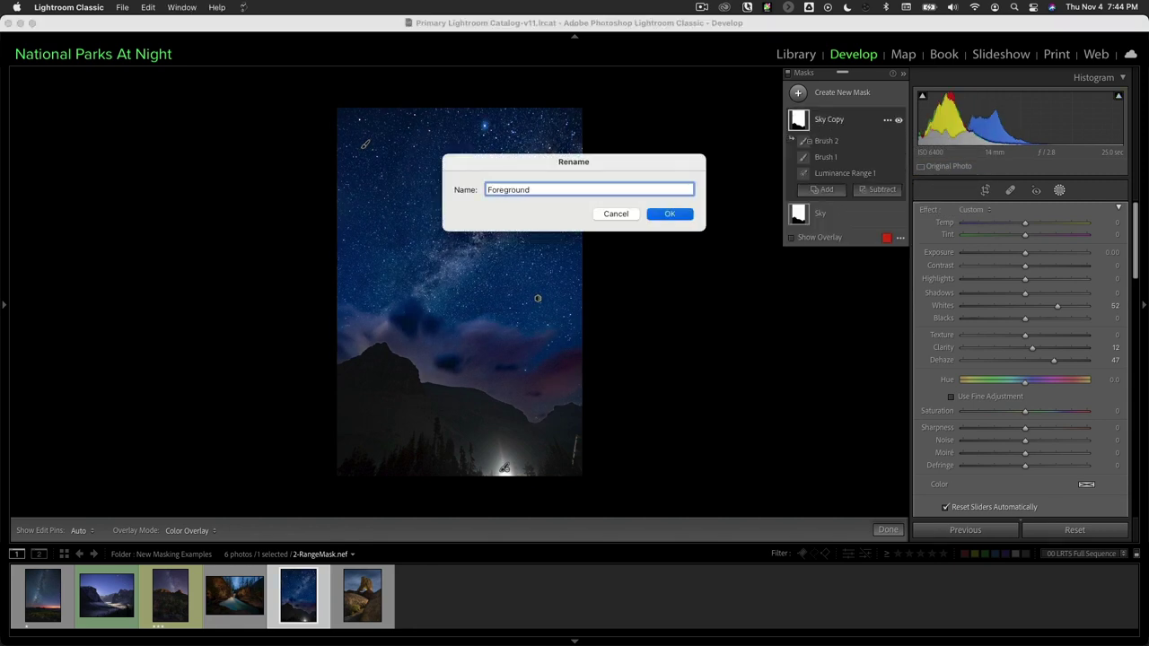
key("Return")
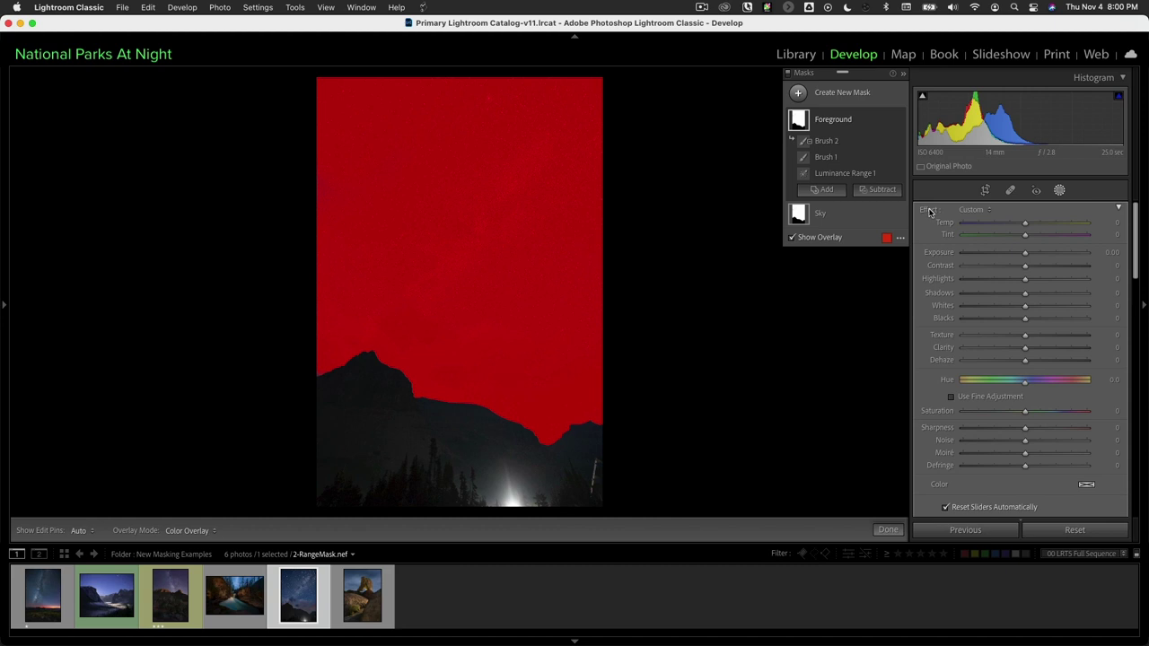
- Invert the Foreground mask's Luminance Range 1 component
mouse_move(819, 120)
left_click(888, 175)
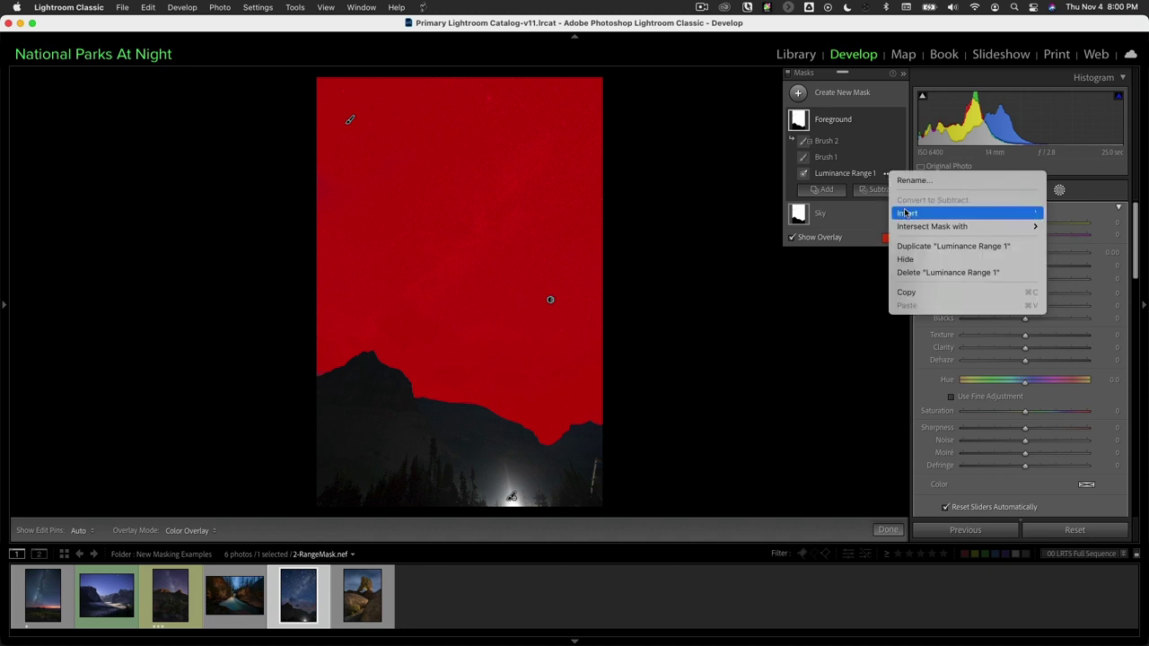
left_click(907, 213)
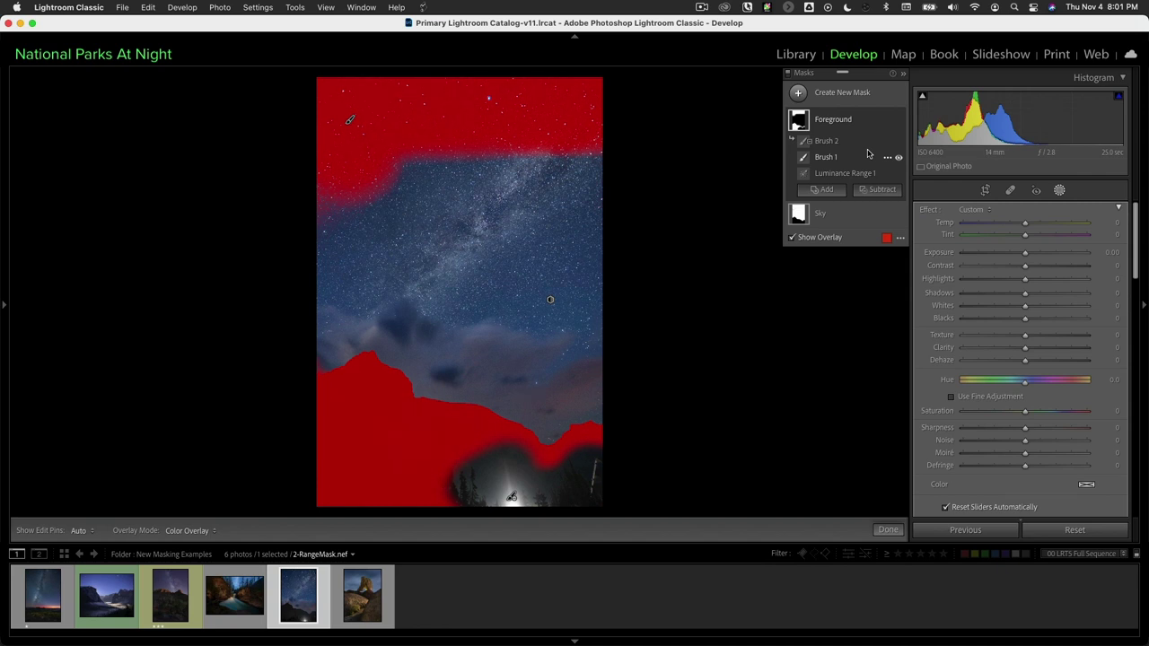
- Convert Brush 1 and Brush 2 to subtract, leaving only the land covered
left_click(813, 146)
left_click(824, 157)
left_click(833, 142)
left_click(827, 158)
left_click(888, 159)
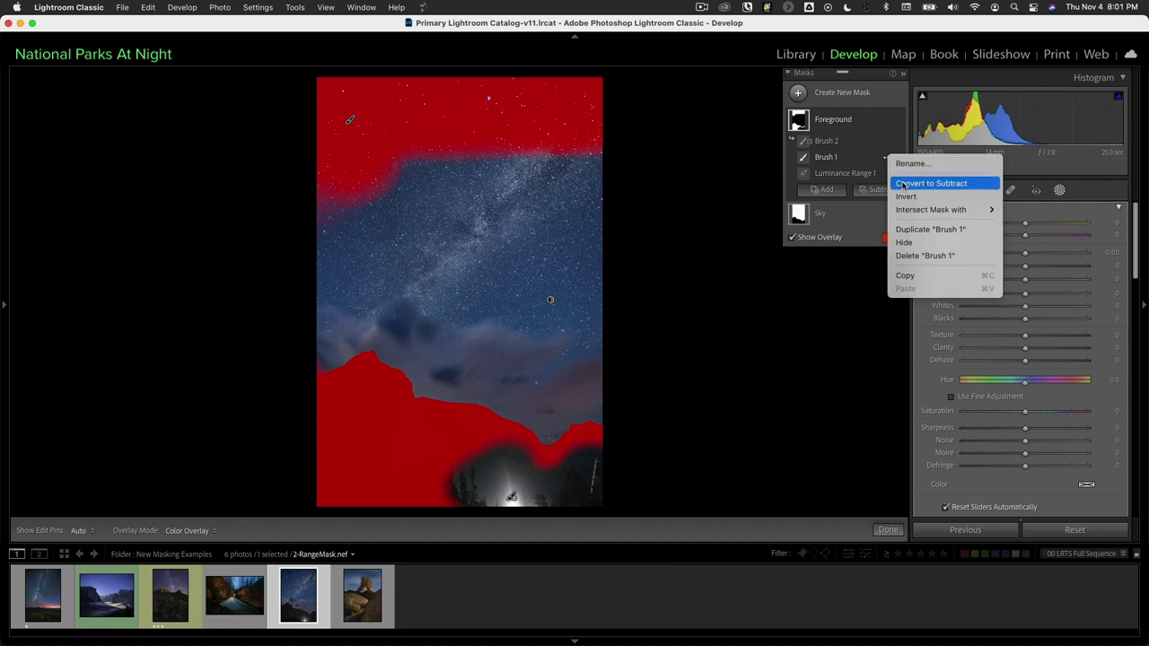
left_click(904, 184)
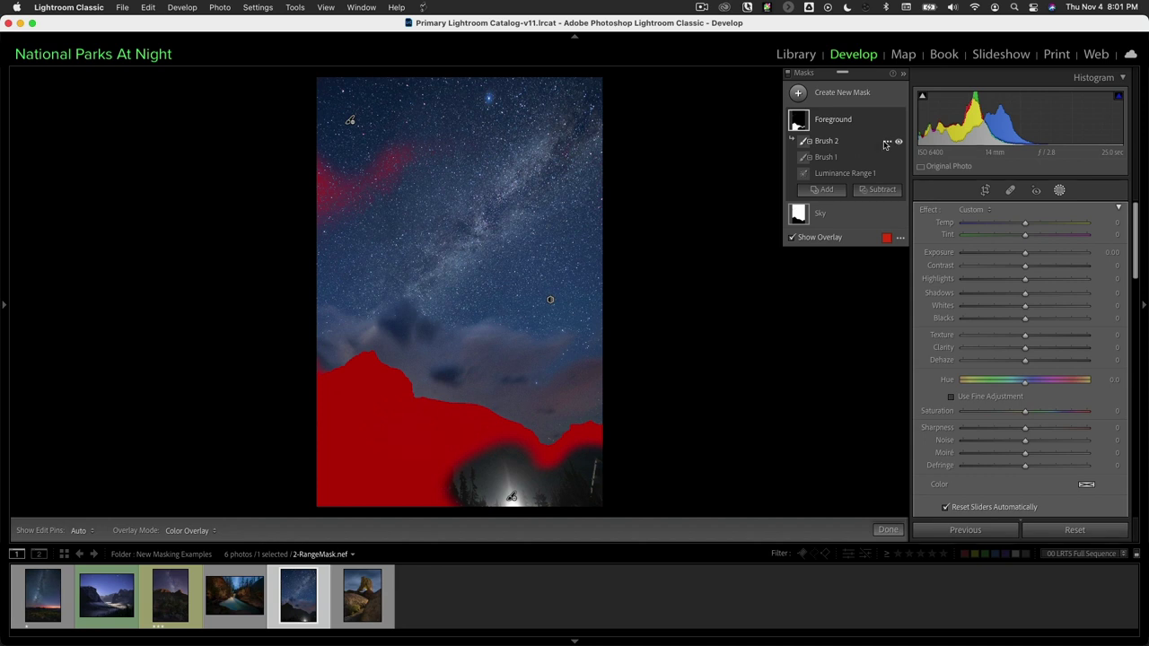
left_click(885, 145)
left_click(899, 168)
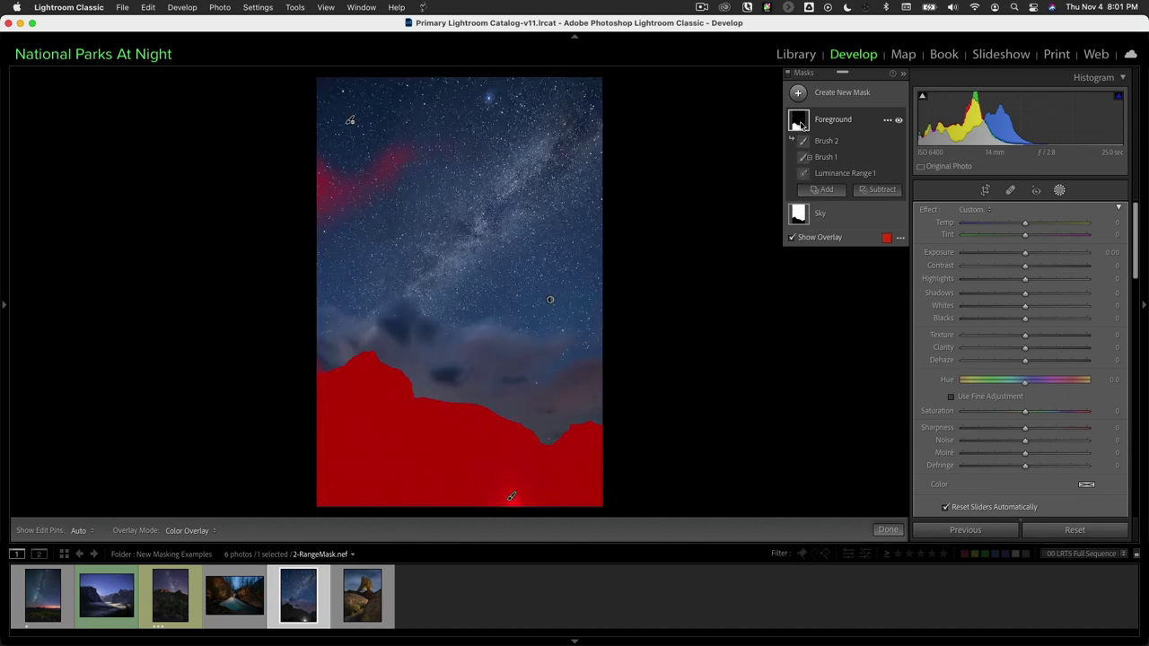
- Warm and lift the mountains with Temp 38, Exposure 0.21, Contrast 9 and Blacks −12
left_click(848, 122)
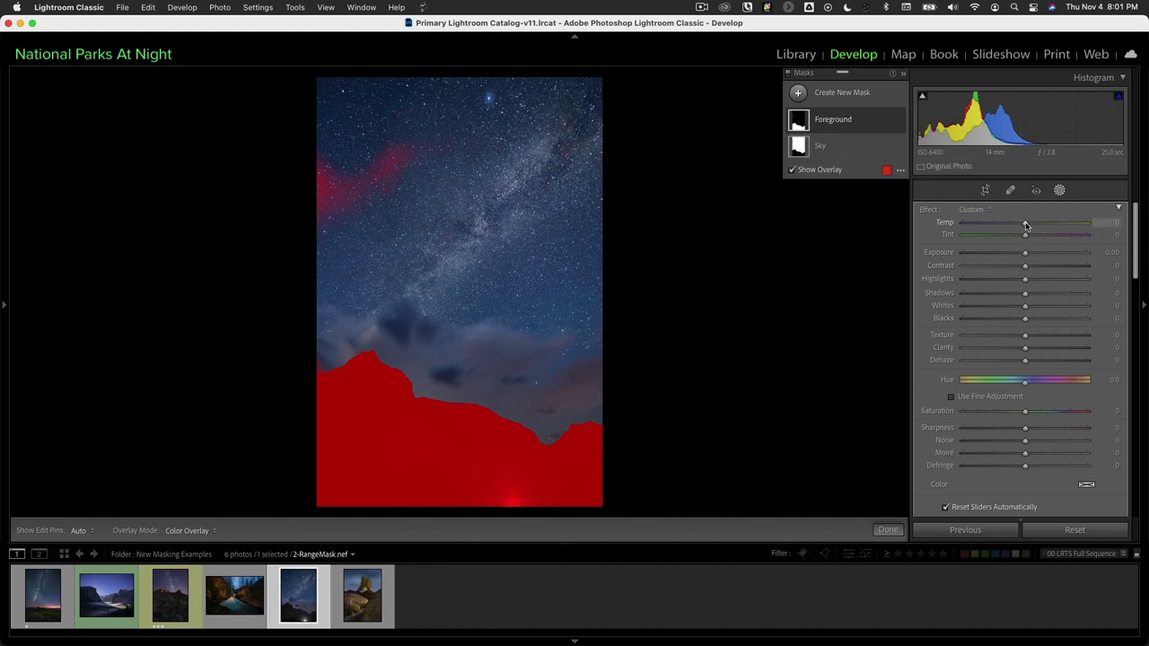
left_click_drag(1026, 224, 1049, 226)
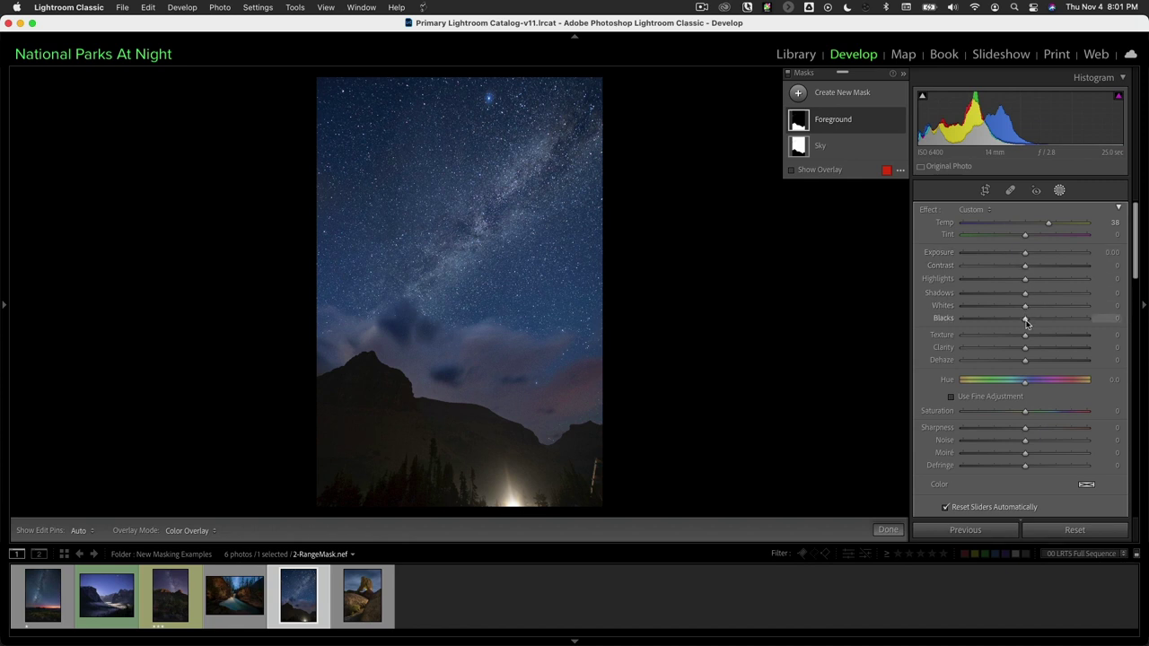
left_click_drag(1027, 324, 1020, 325)
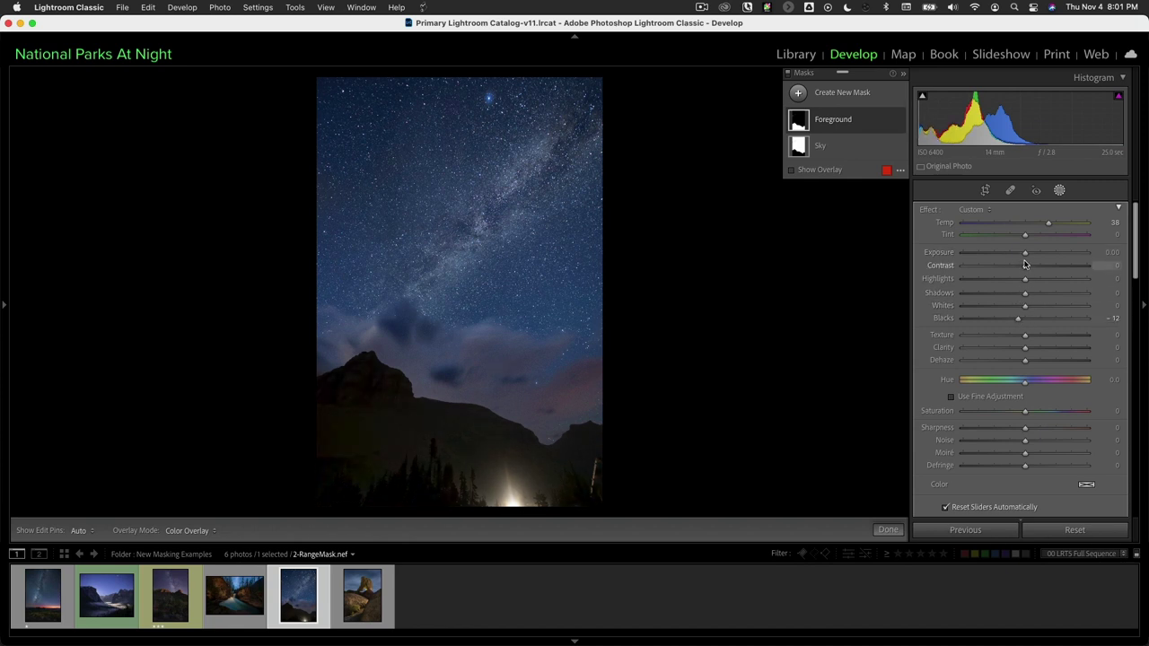
left_click_drag(1026, 252, 1030, 268)
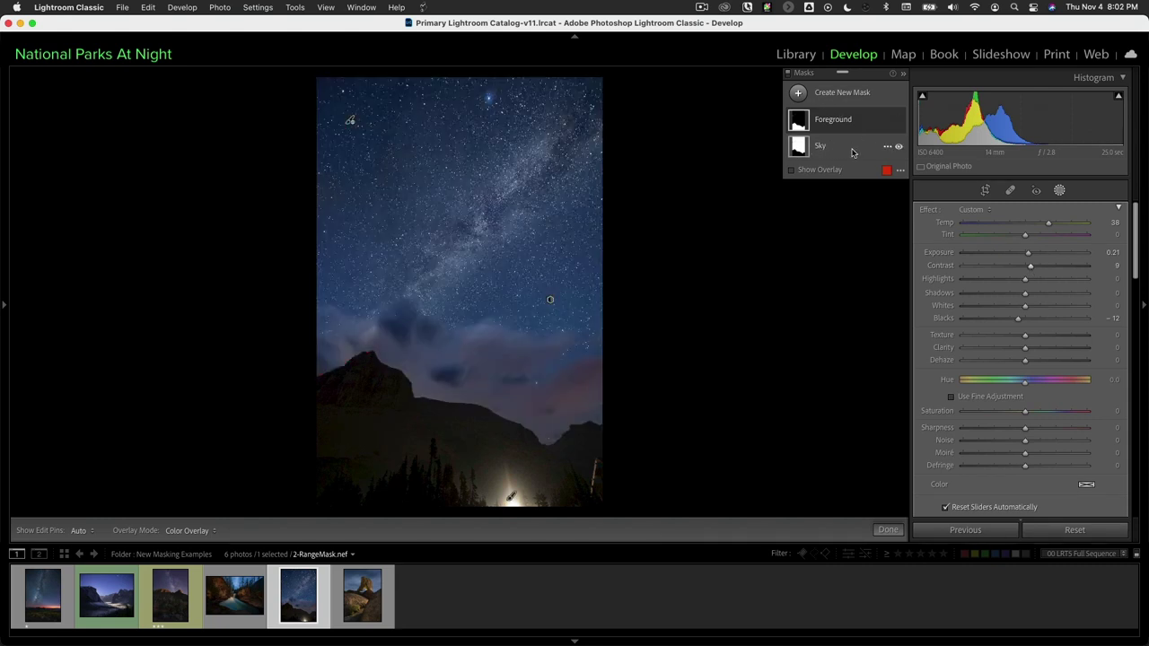
left_click(805, 129)
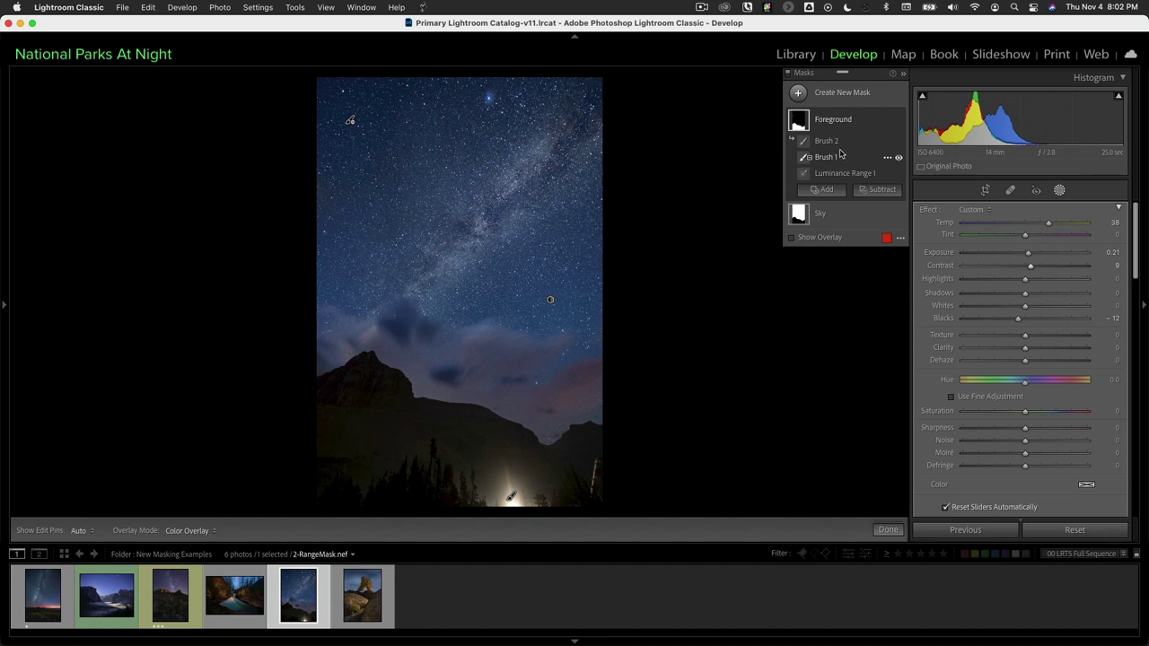
- Open the rock-arch photo COLOR_RANGE.raf and show the list of new mask types
left_click(371, 590)
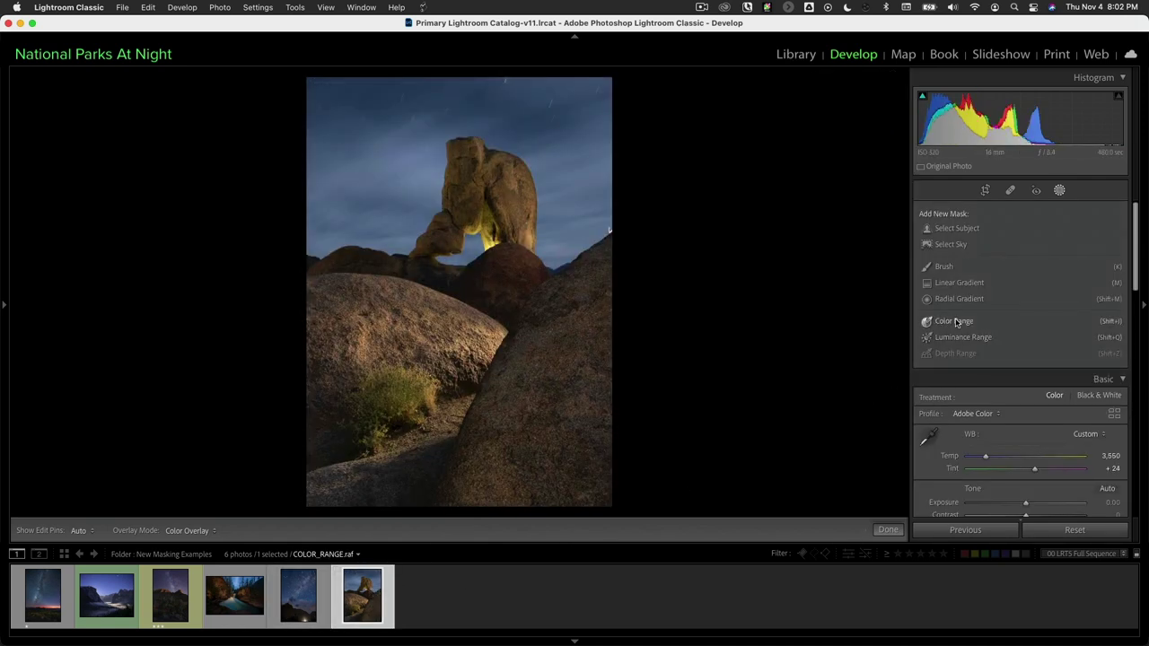
left_click(1061, 190)
left_click(1061, 190)
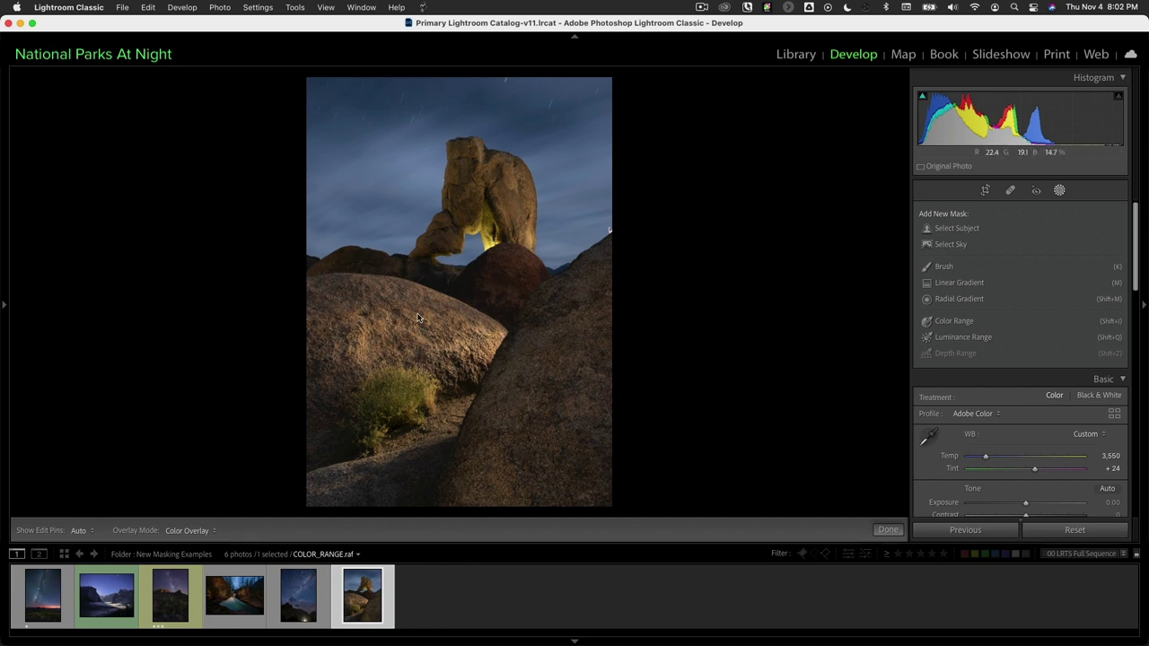
- Lay a linear gradient over the lower foreground with Highlights −100 and Blacks −14
left_click(927, 283)
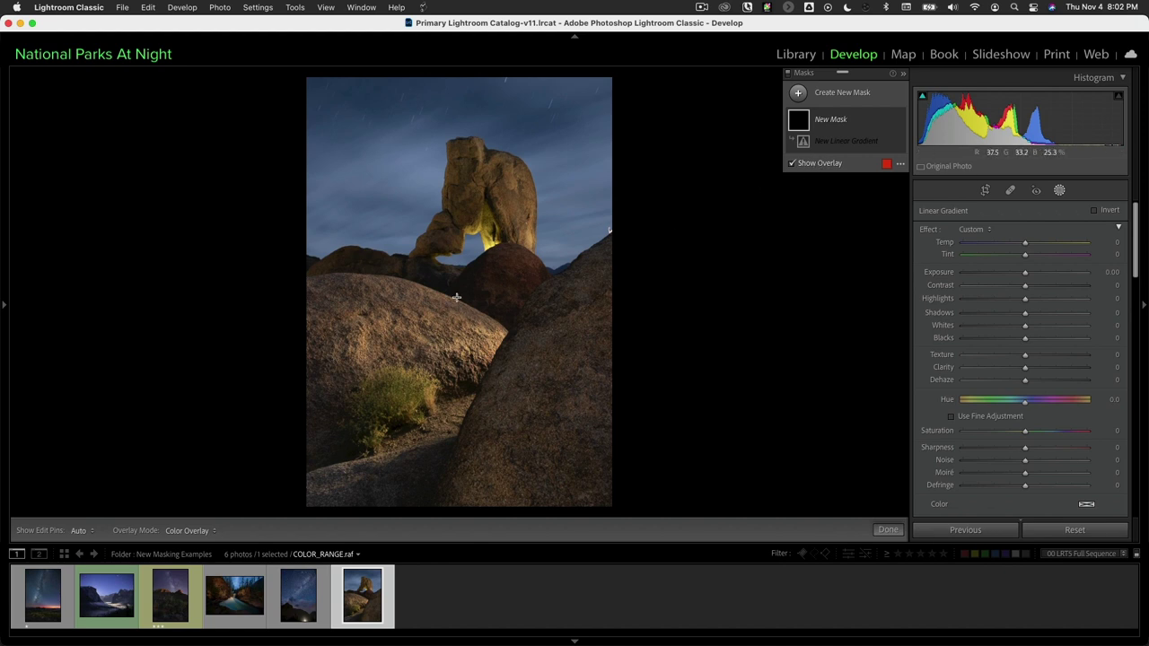
left_click_drag(456, 297, 459, 272)
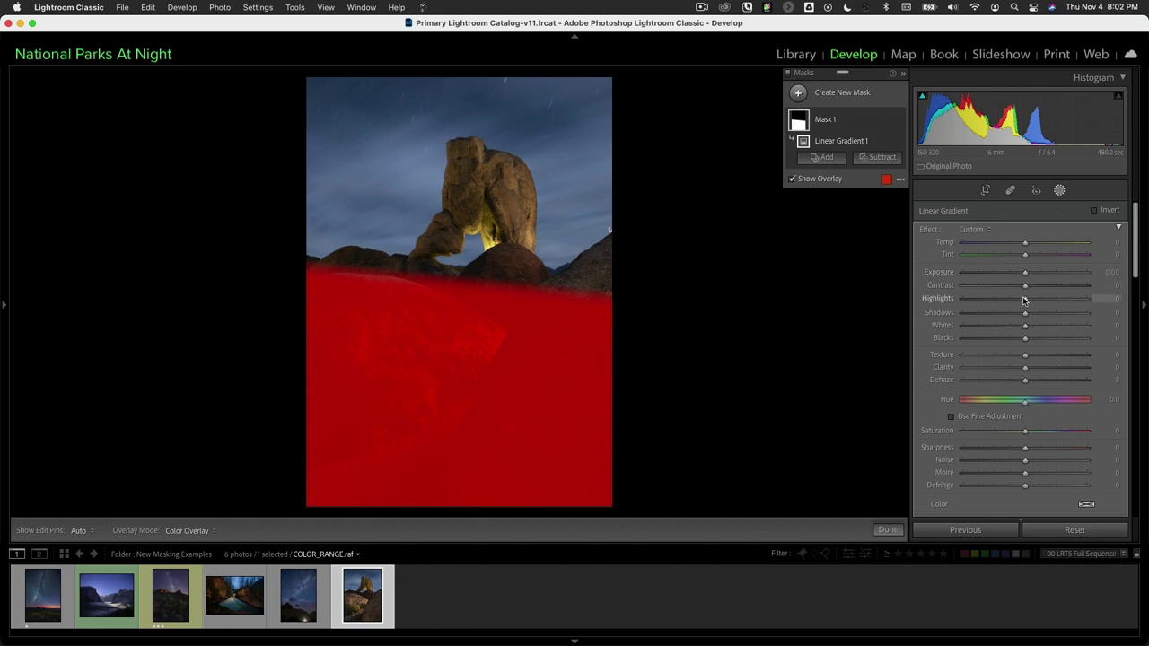
key("o")
left_click_drag(999, 300, 940, 301)
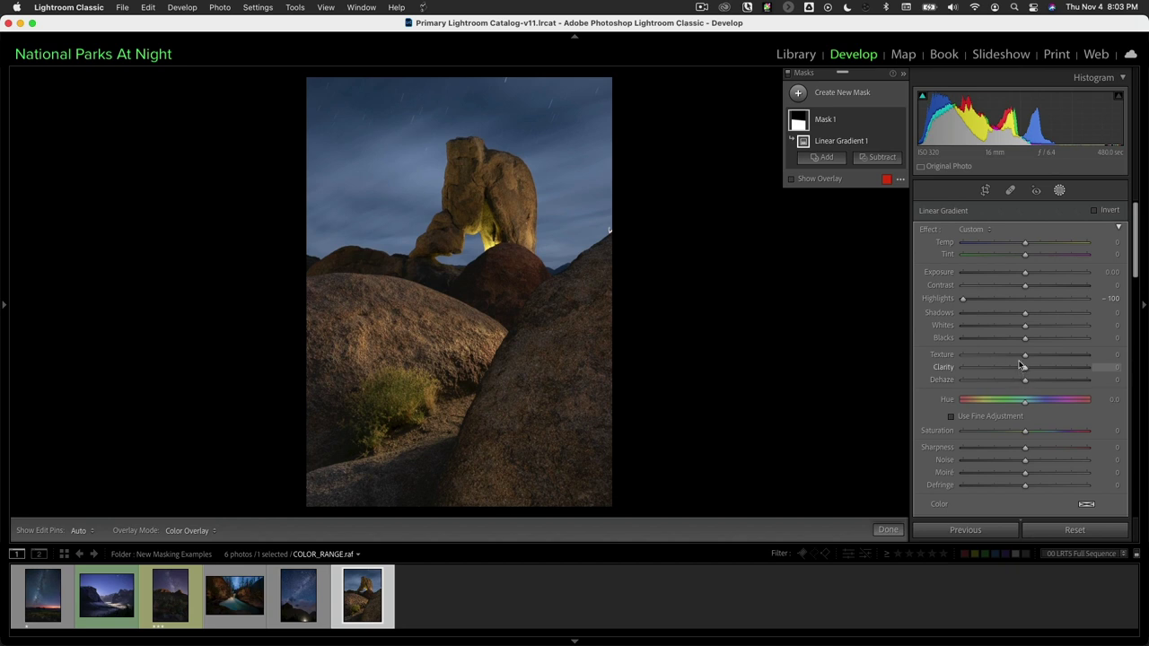
left_click_drag(1026, 340, 1016, 340)
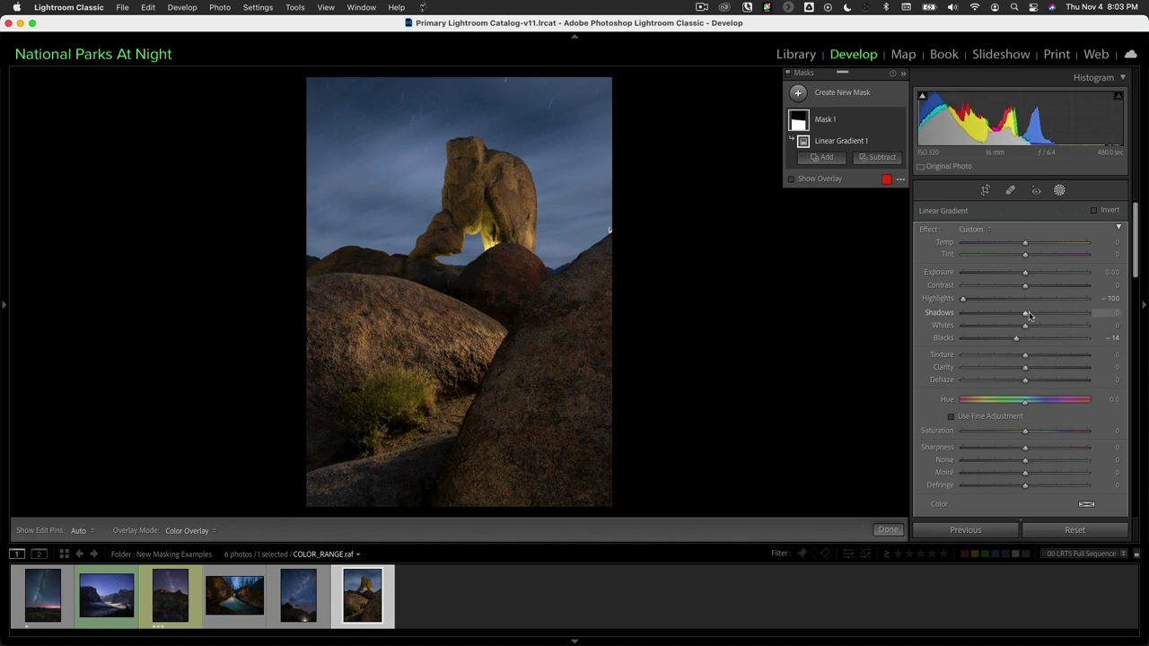
- Set the gradient's Exposure to −0.20, then bring up the new mask types
left_click(1114, 272)
type("-0.2")
key("Return")
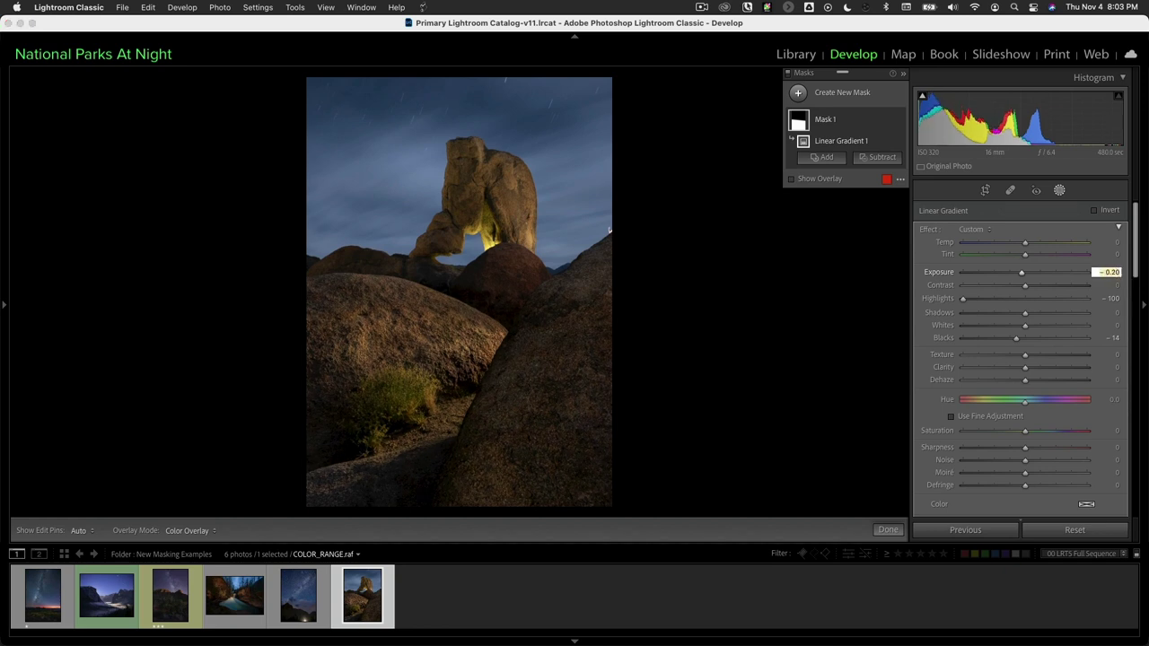
mouse_move(565, 297)
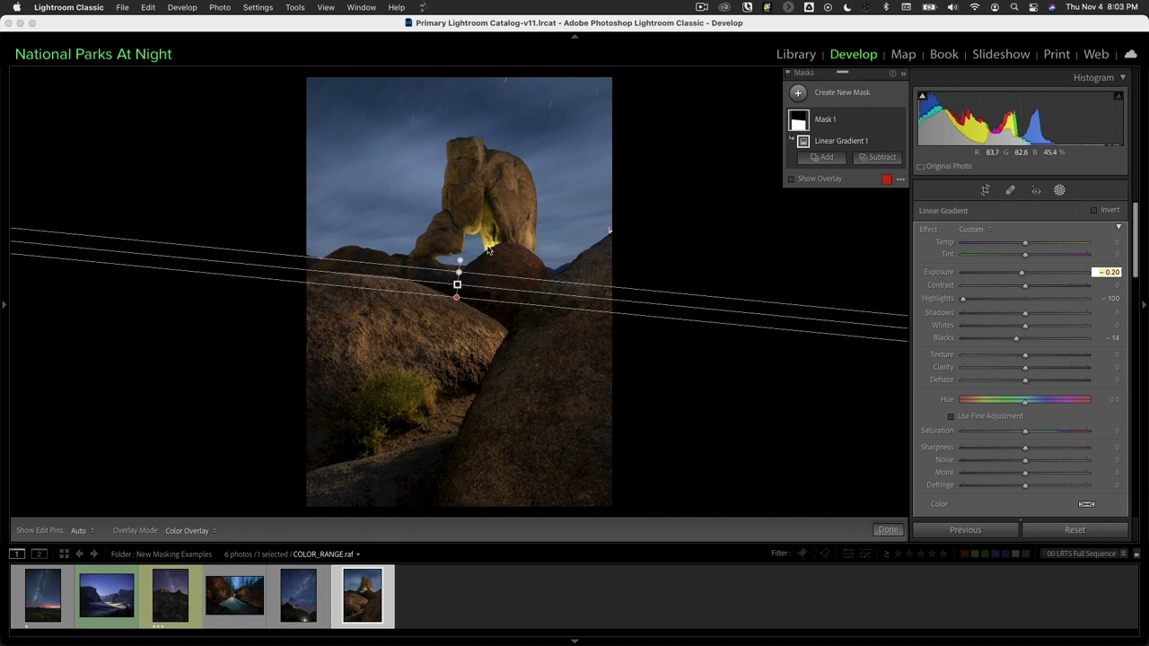
mouse_move(811, 132)
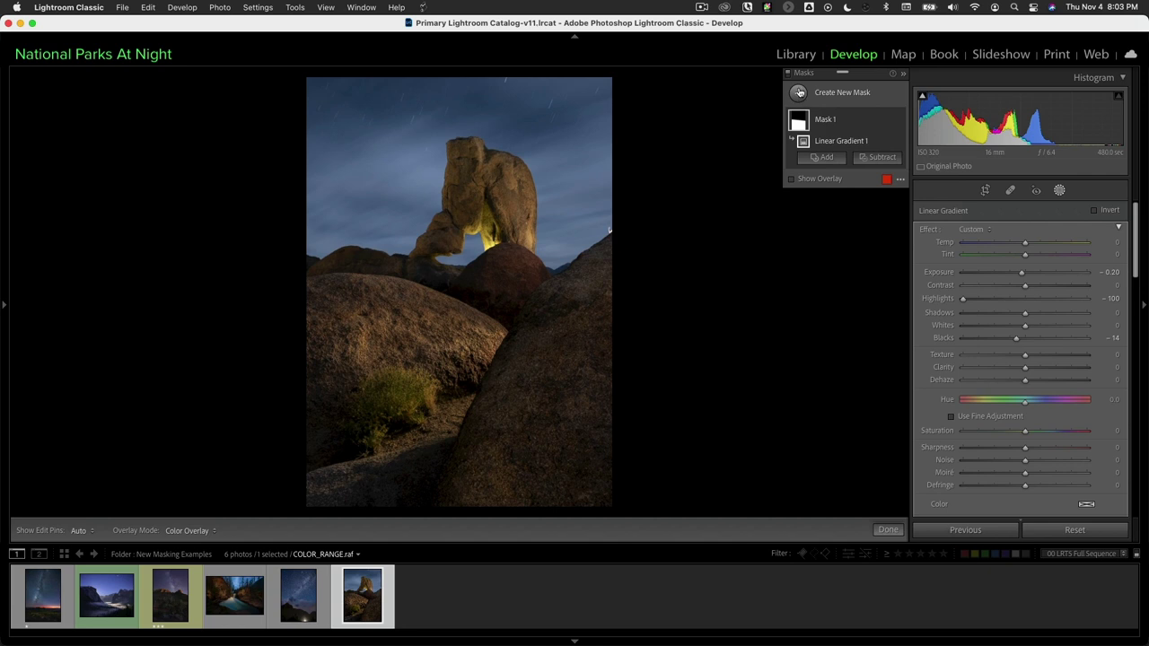
left_click(799, 93)
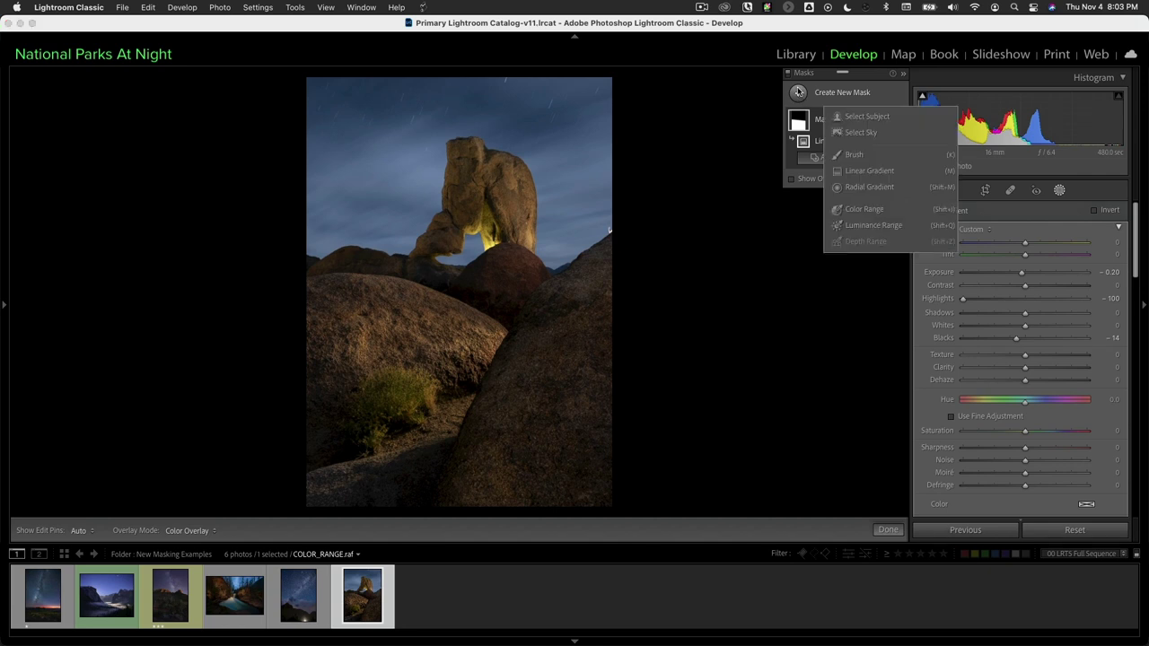
- Add a Color Range mask sampled from the lit arch interior, with Refine 12
left_click(860, 210)
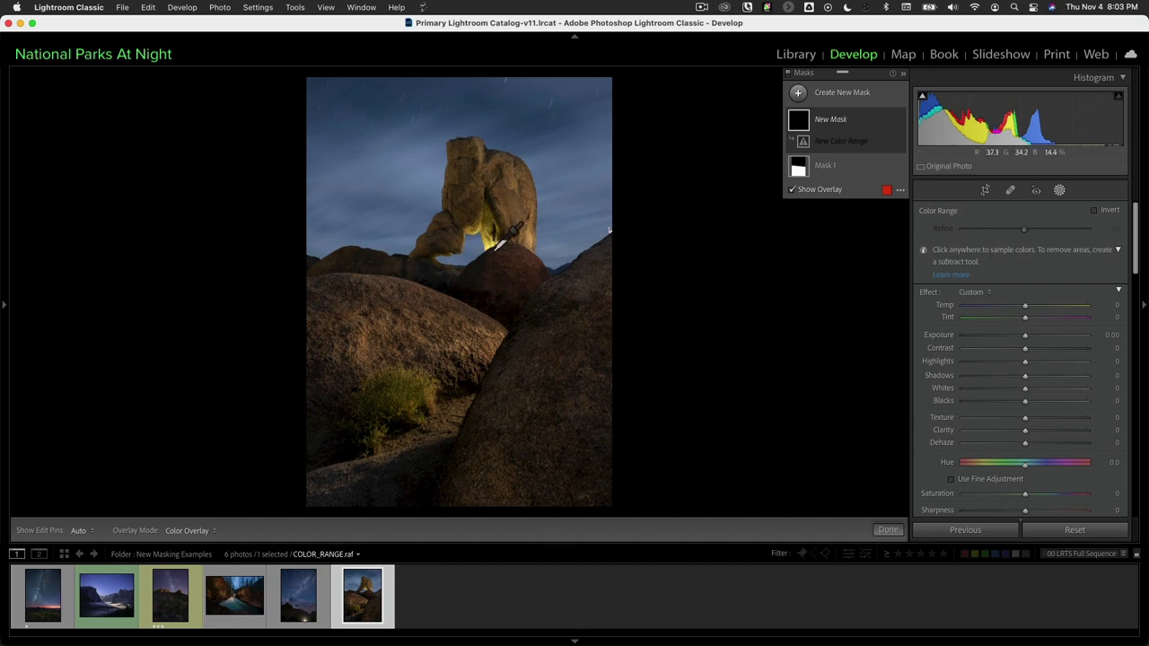
key("super+equal")
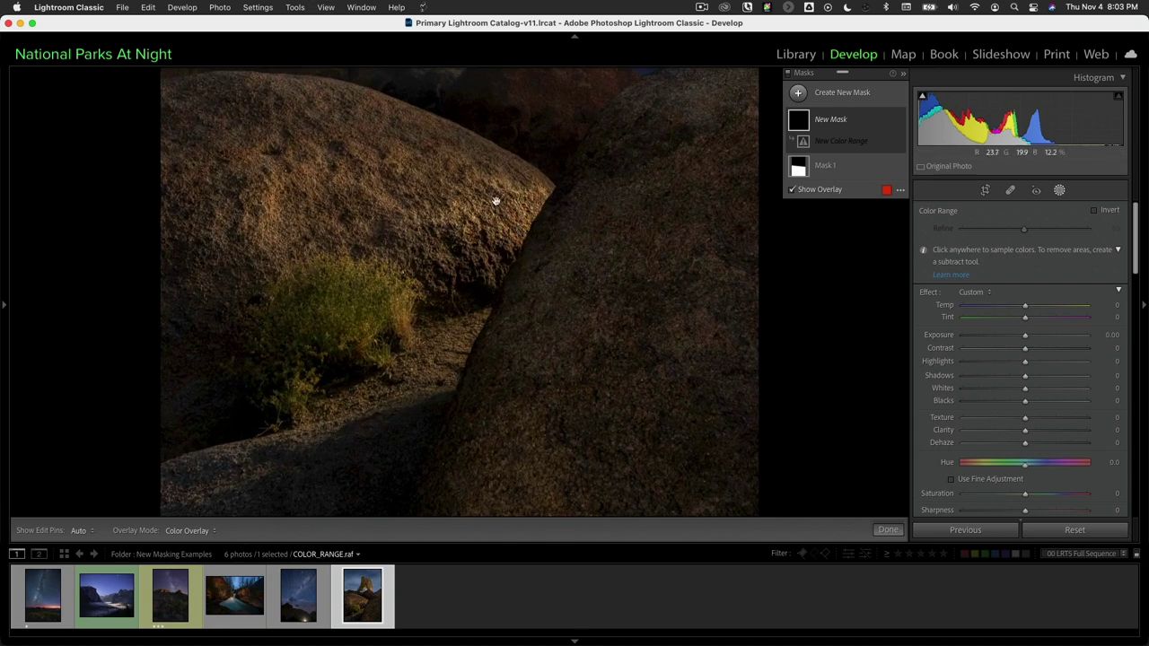
left_click_drag(495, 198, 498, 340)
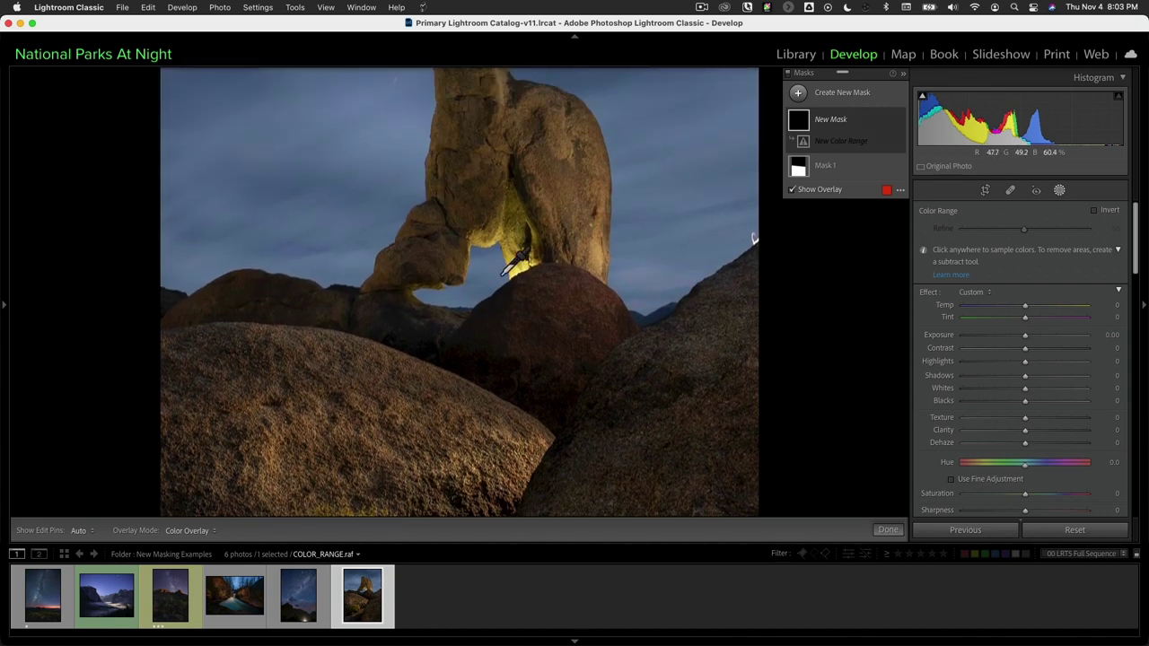
key("super+equal")
scroll(509, 269, "up", 2)
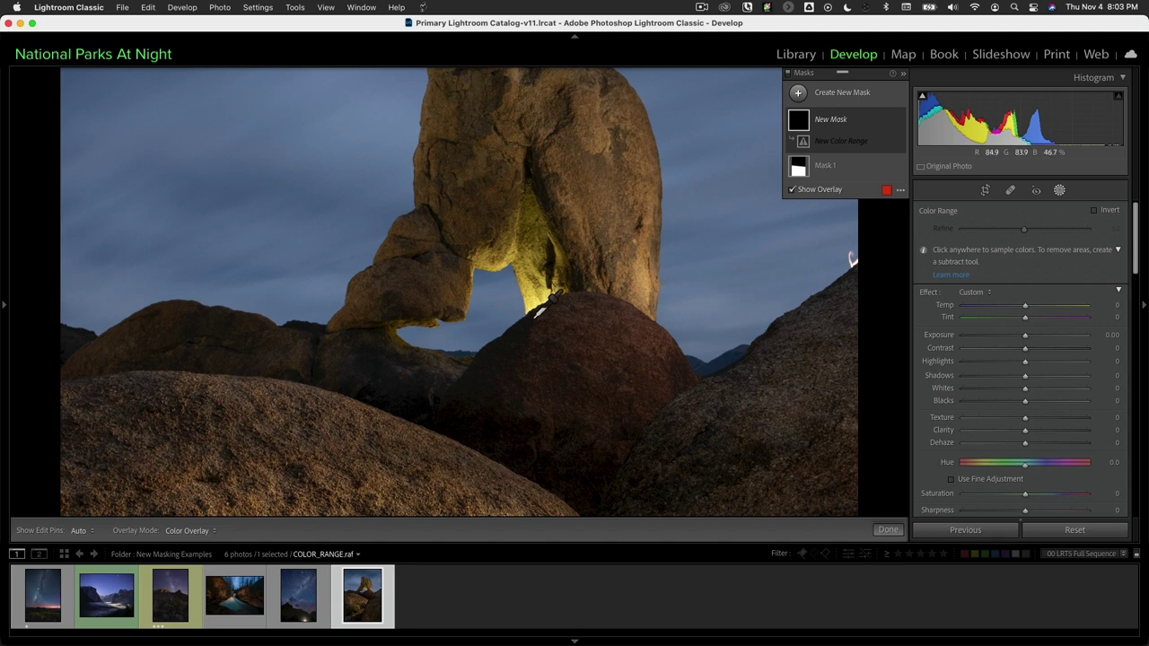
left_click(532, 299)
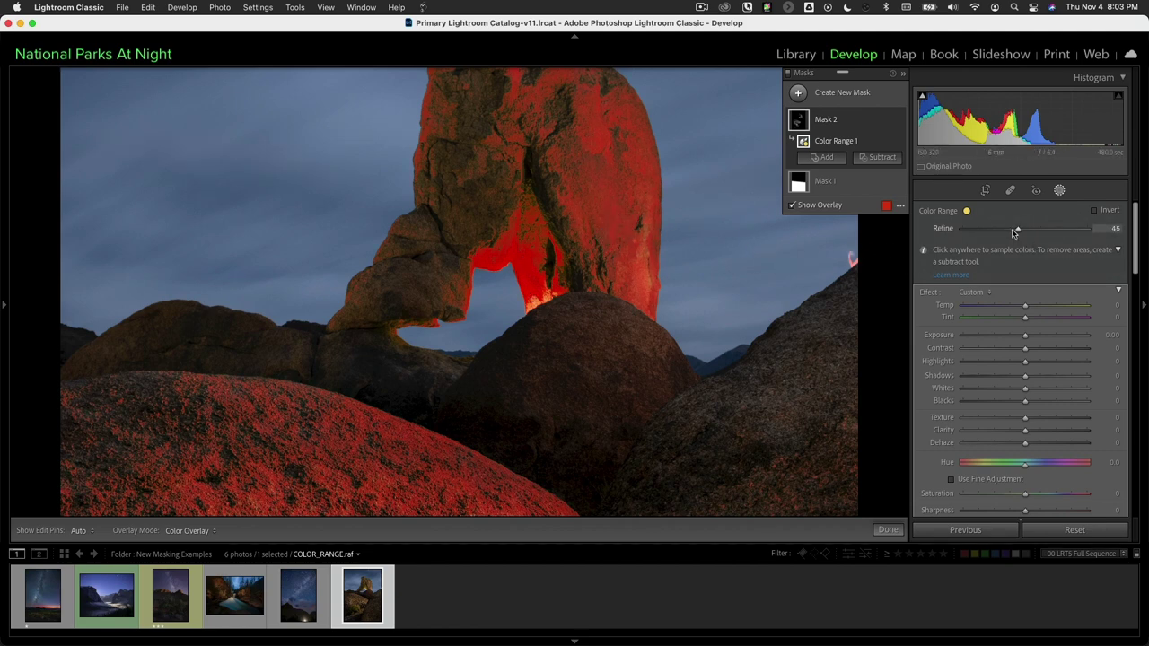
left_click_drag(1015, 232, 975, 232)
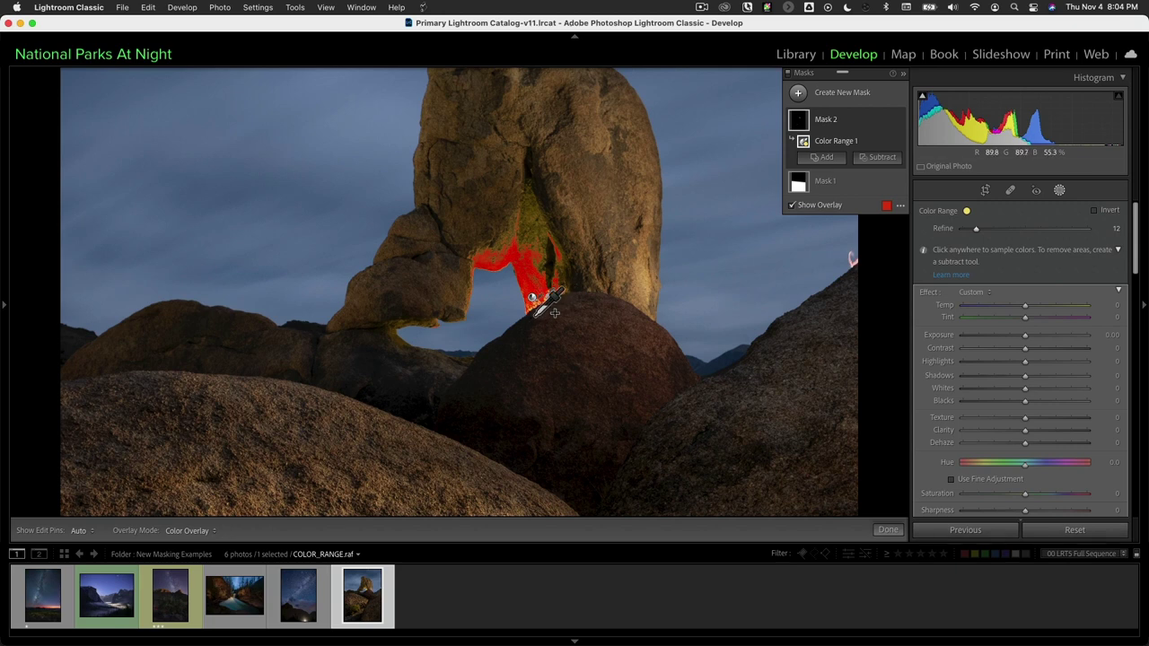
left_click(528, 236)
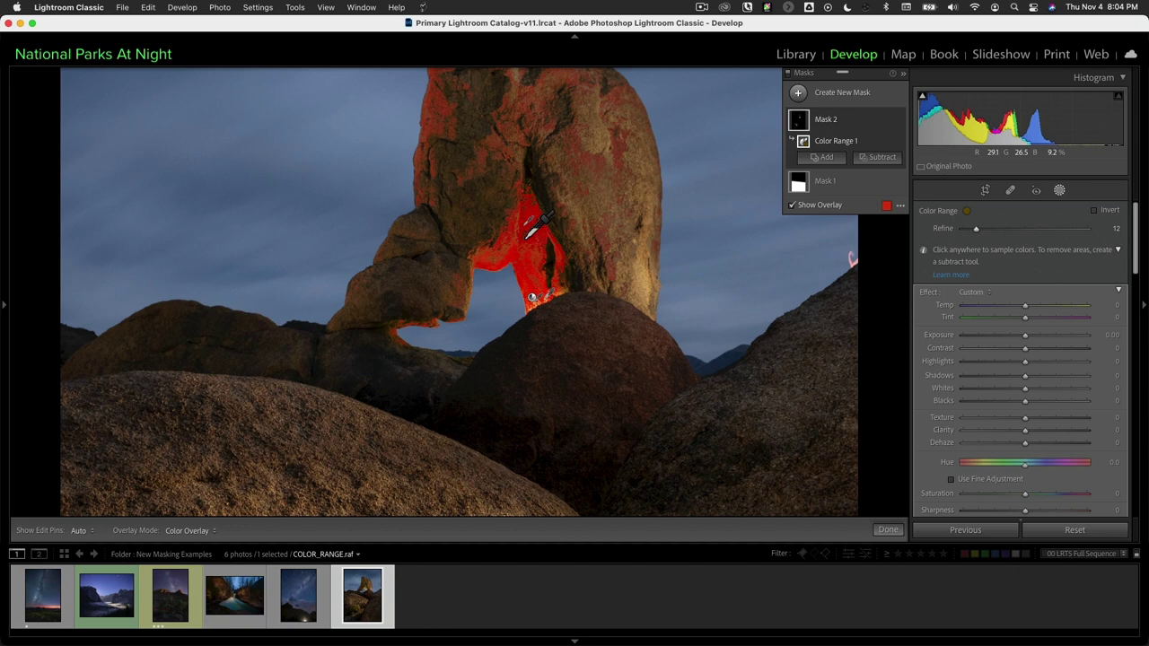
key("cmd+z")
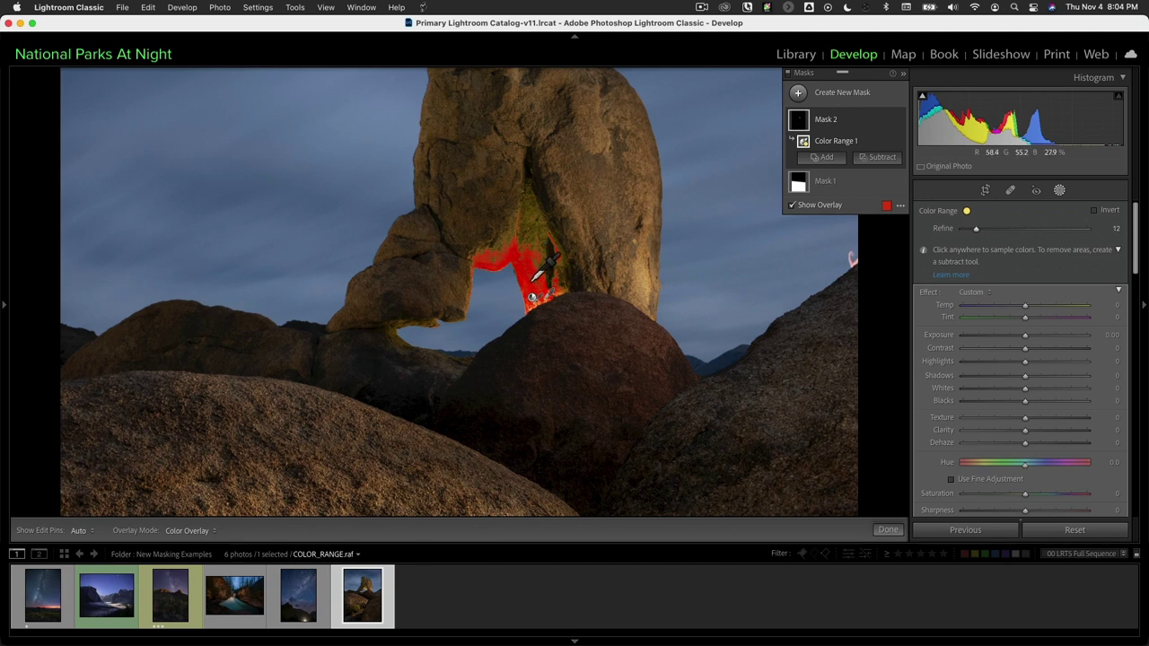
key("z")
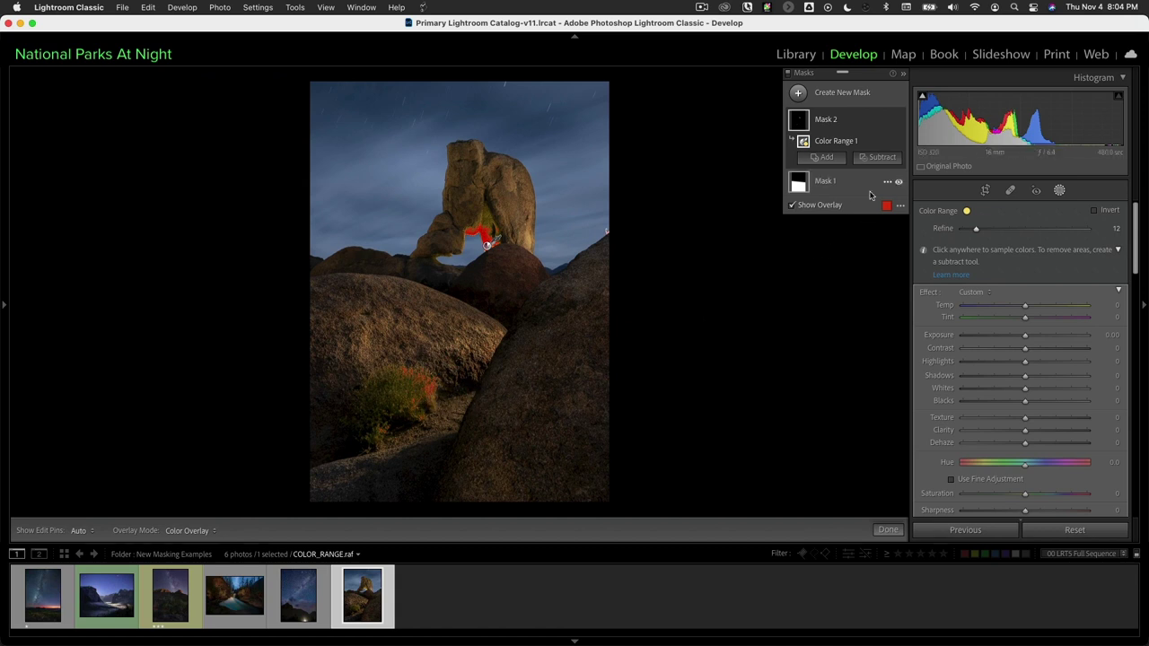
- Brush the bush out of Mask 2 with a Subtract brush
left_click(872, 159)
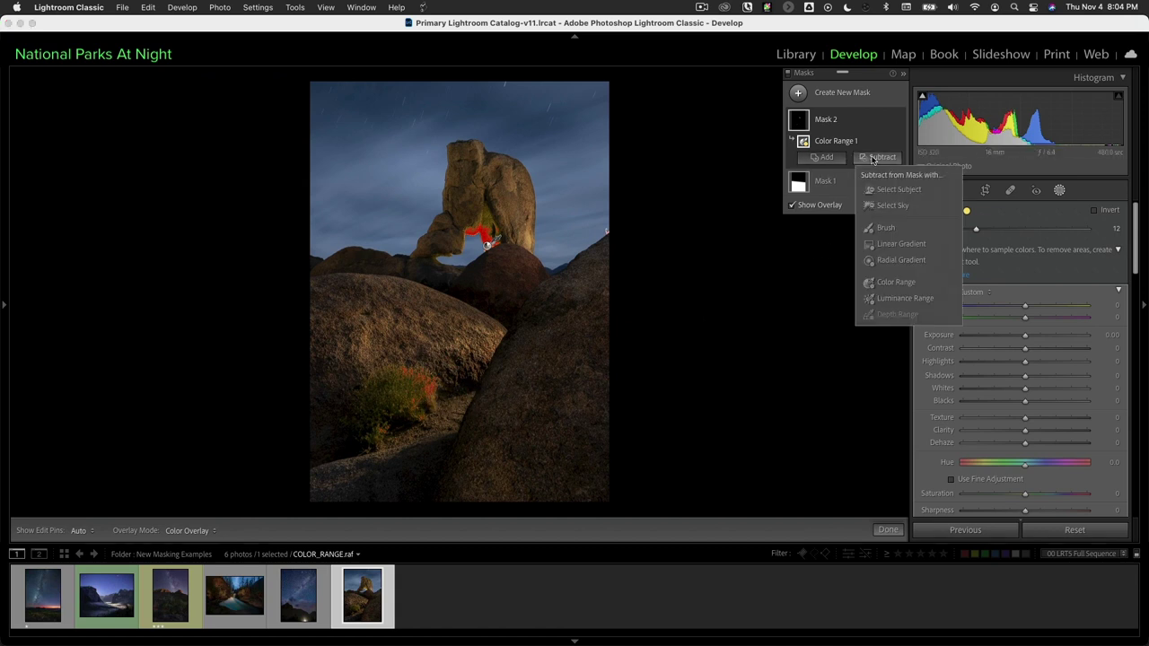
left_click(876, 229)
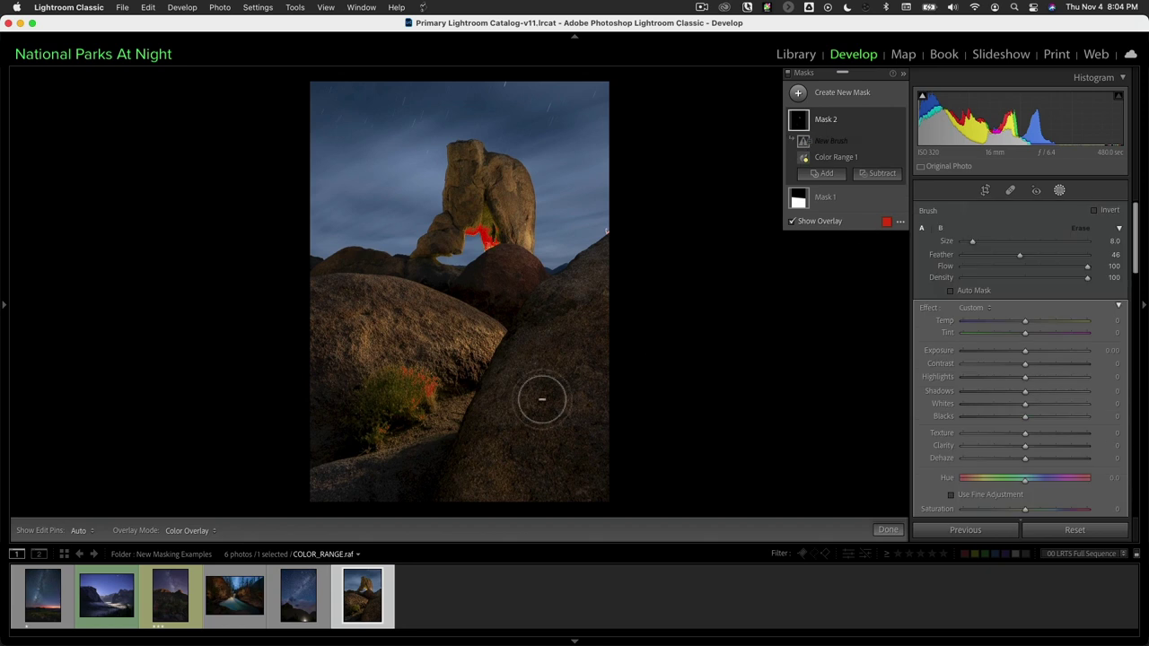
mouse_move(385, 389)
left_mouse_down()
mouse_move(456, 390)
mouse_move(422, 399)
mouse_move(398, 441)
mouse_move(446, 420)
left_mouse_up()
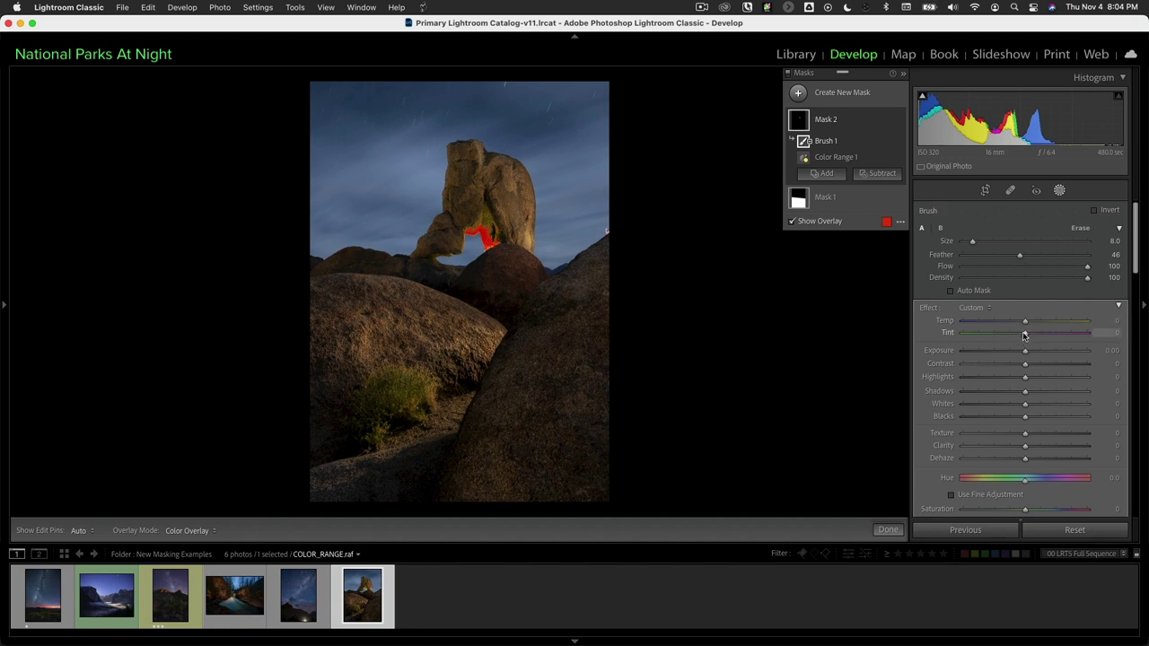
- Compare the arch with and without Mask 2's Temp 33, Tint 100 warm glow
key("o")
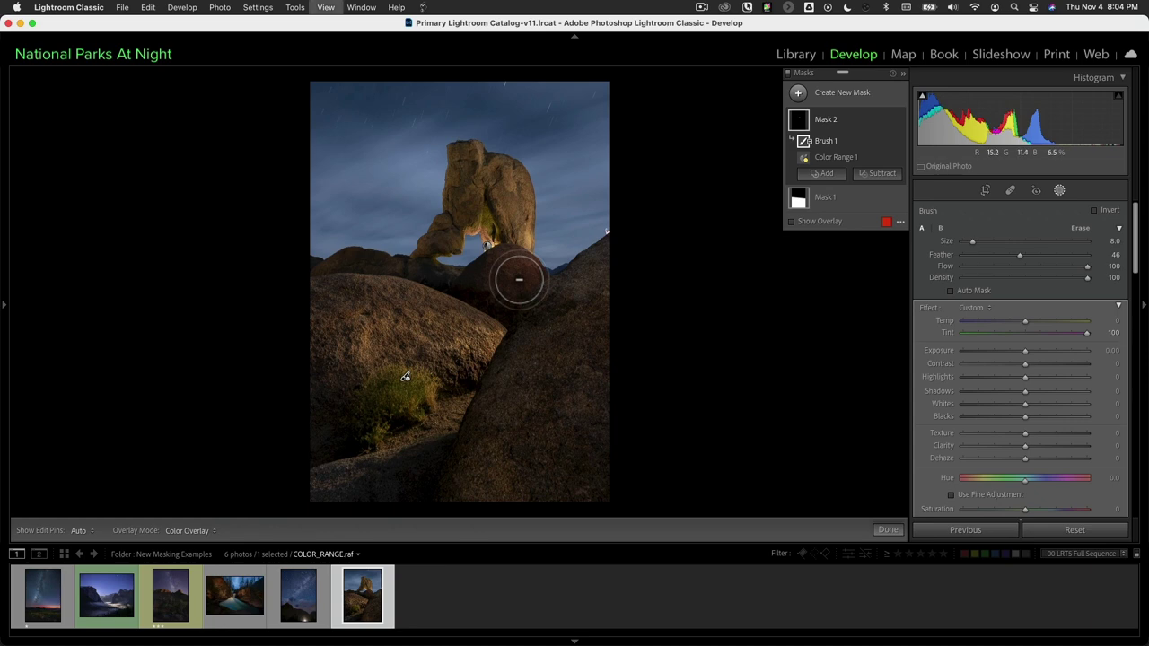
key("super+equal")
key("super+equal")
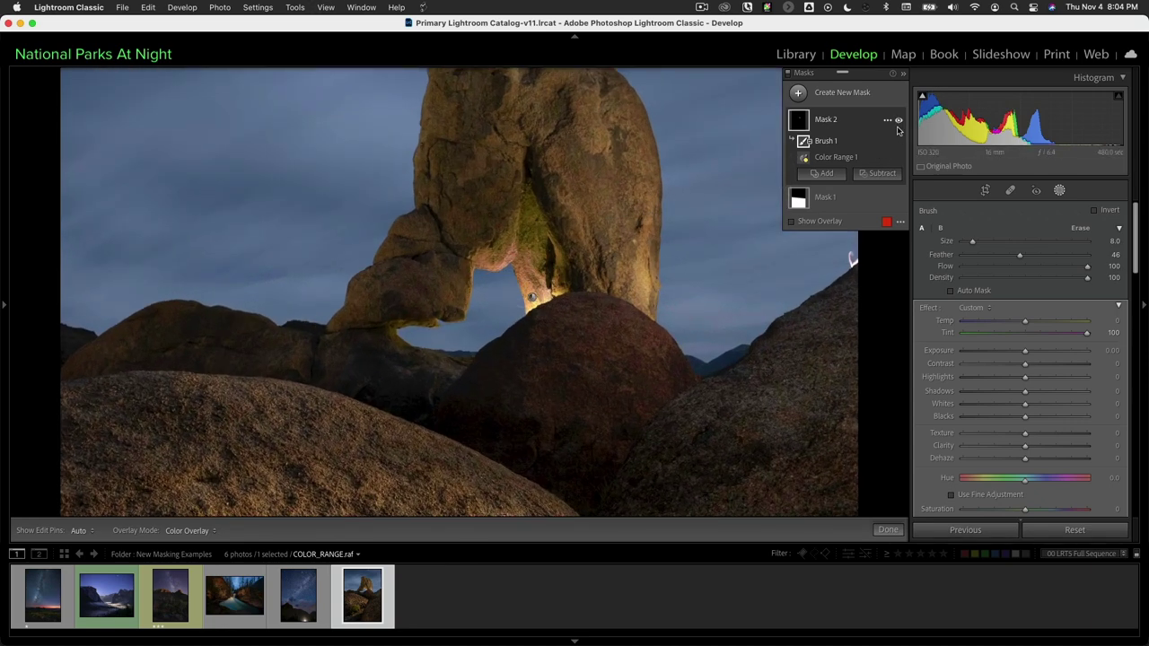
left_click(898, 122)
left_click(899, 122)
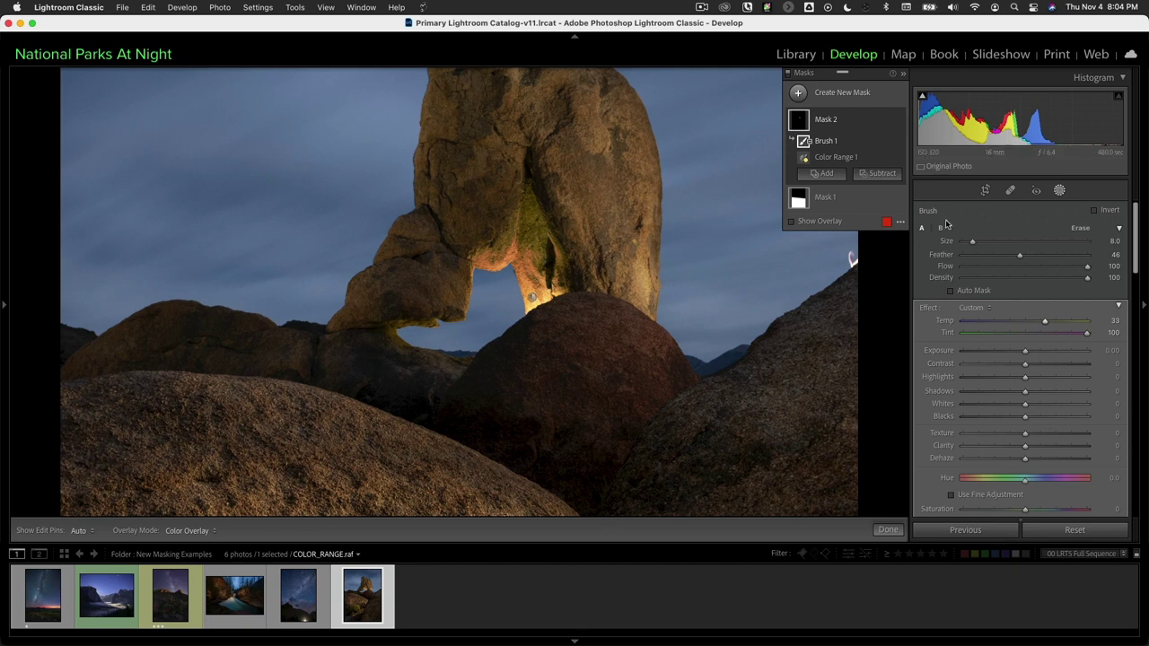
- Paint an auto-masked Brush 2 into Mask 2 to spread the glow up the arch
left_click(824, 176)
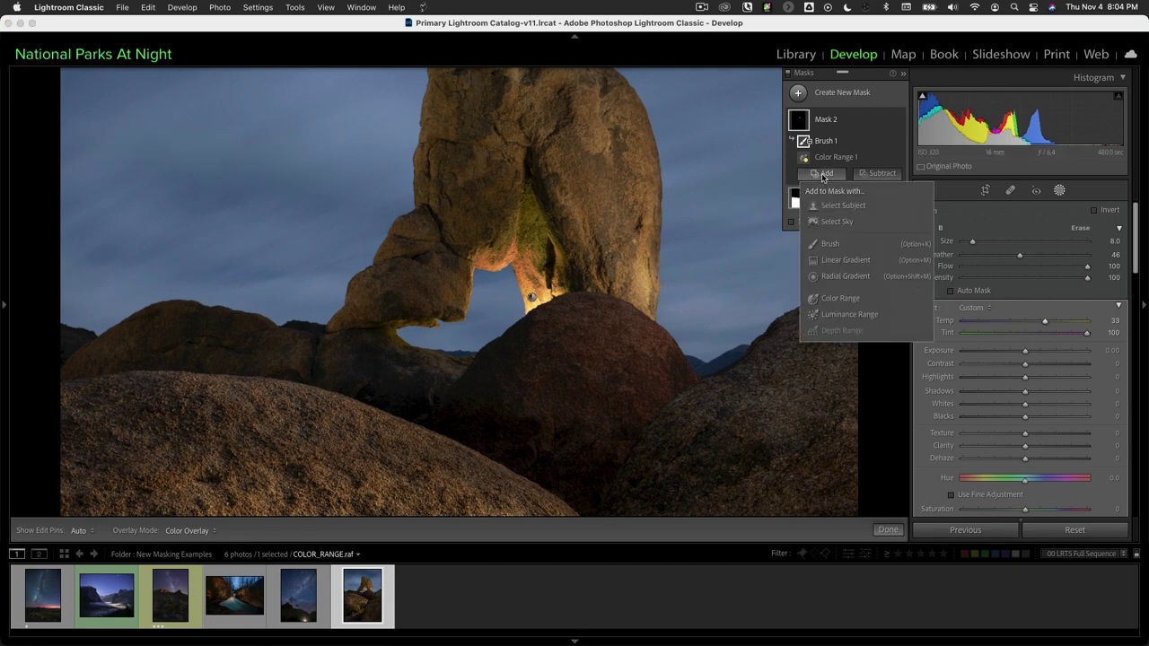
left_click(830, 243)
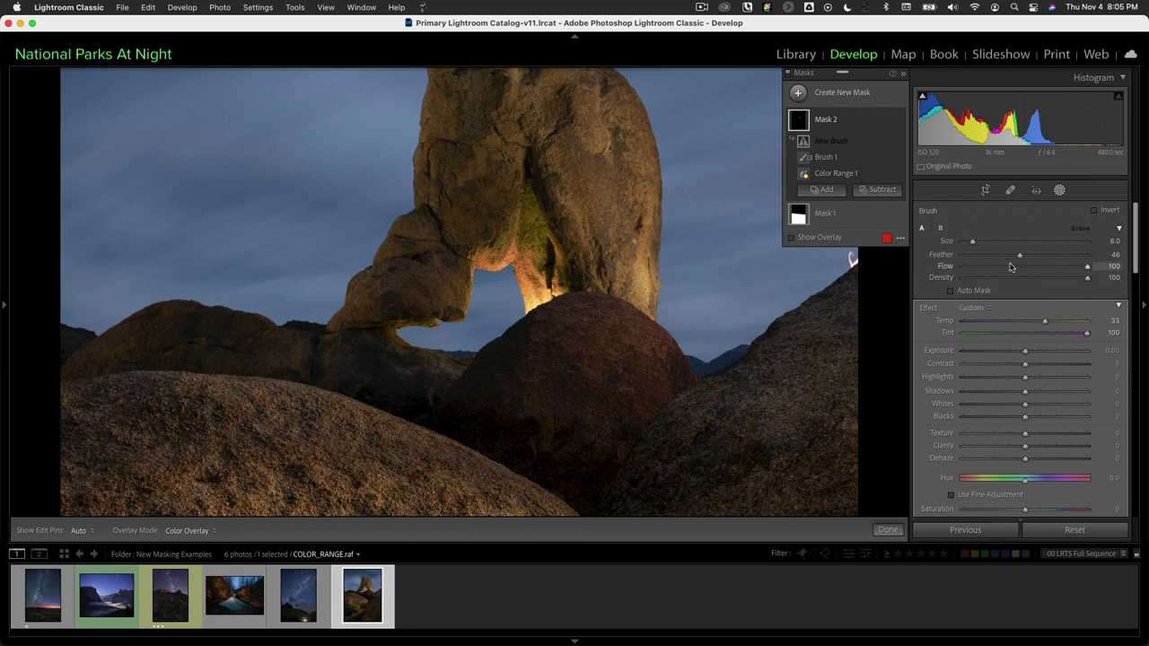
left_click(951, 290)
key("bracketleft")
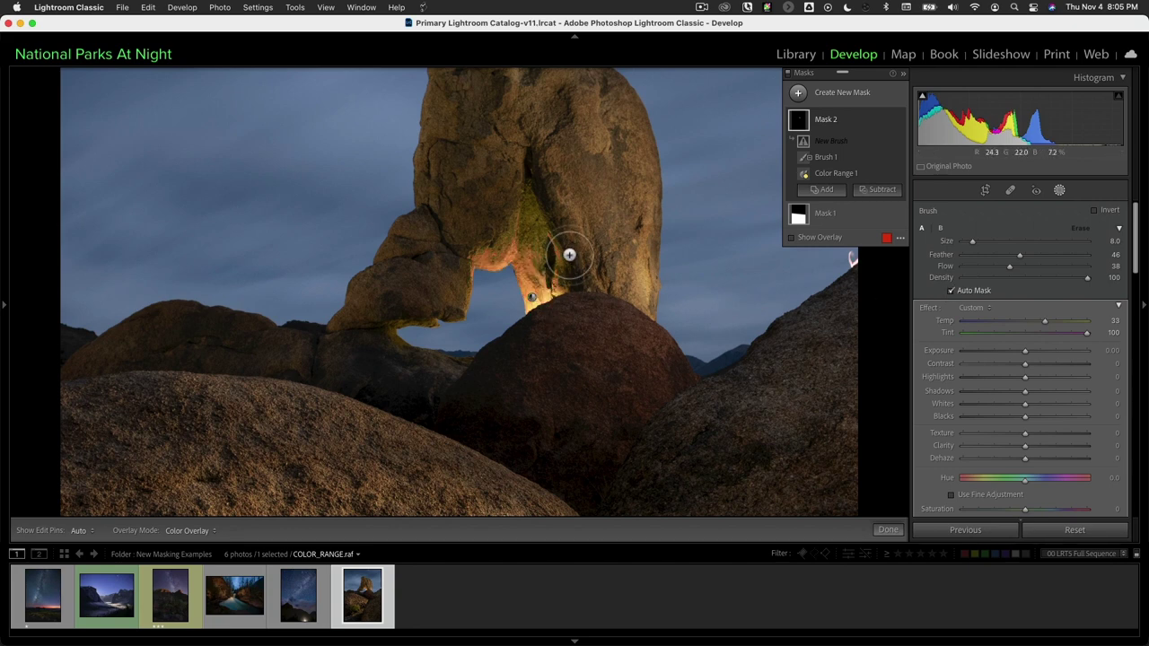
key("h")
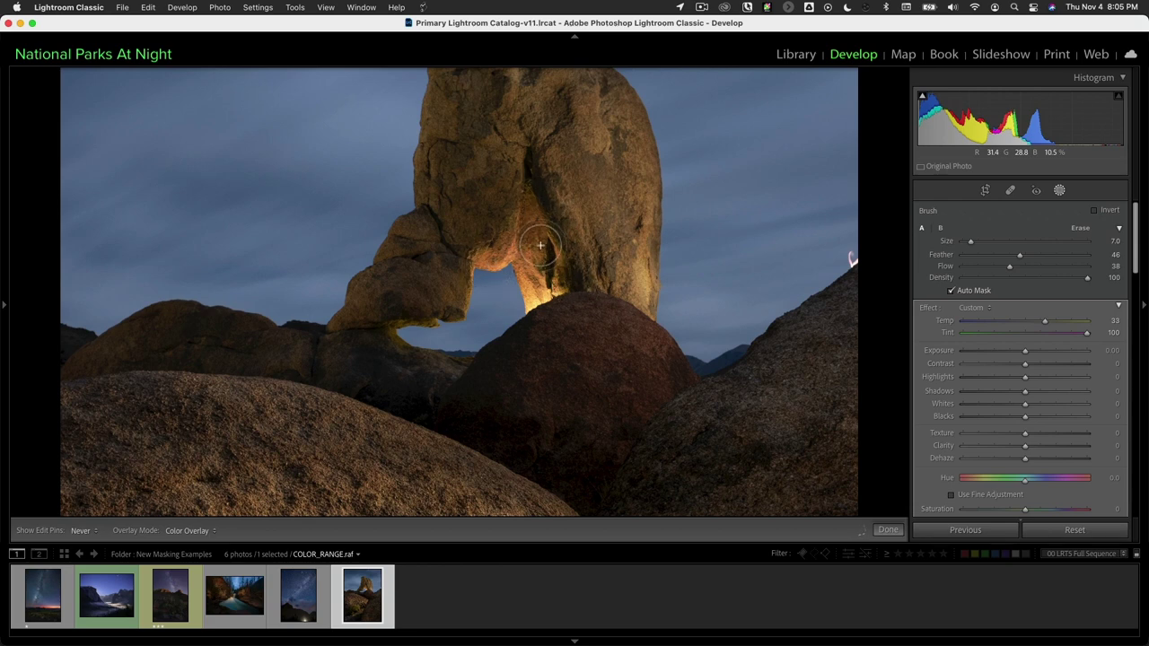
mouse_move(573, 290)
left_mouse_down()
mouse_move(559, 296)
mouse_move(549, 276)
left_mouse_up()
mouse_move(878, 127)
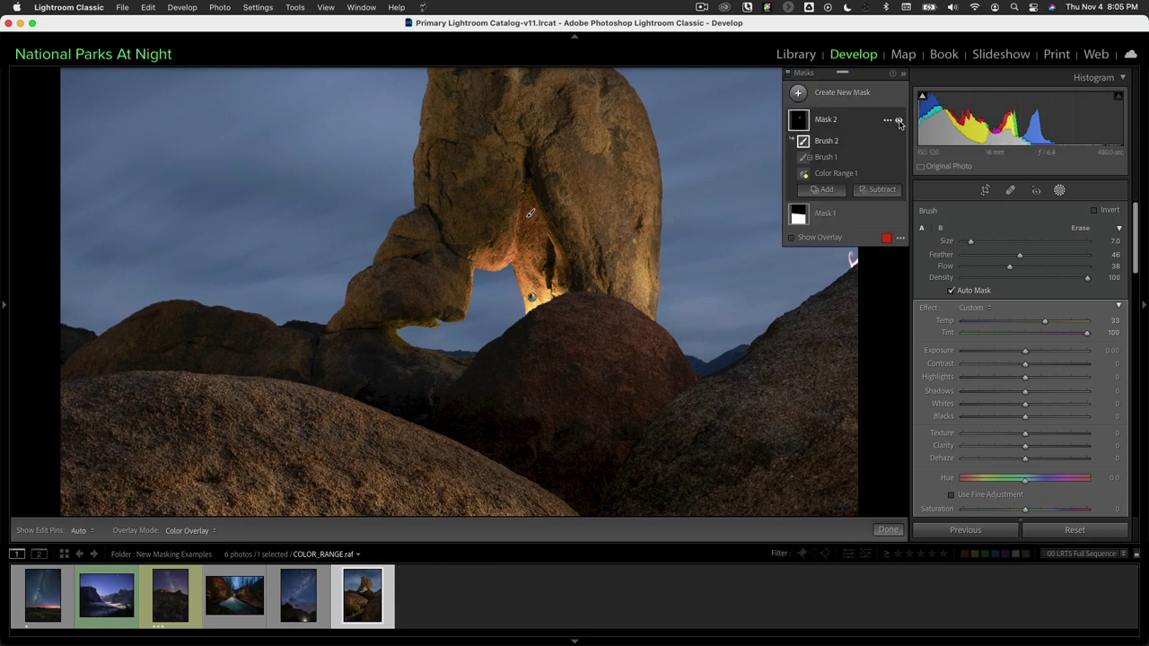
left_click(899, 121)
left_click(899, 121)
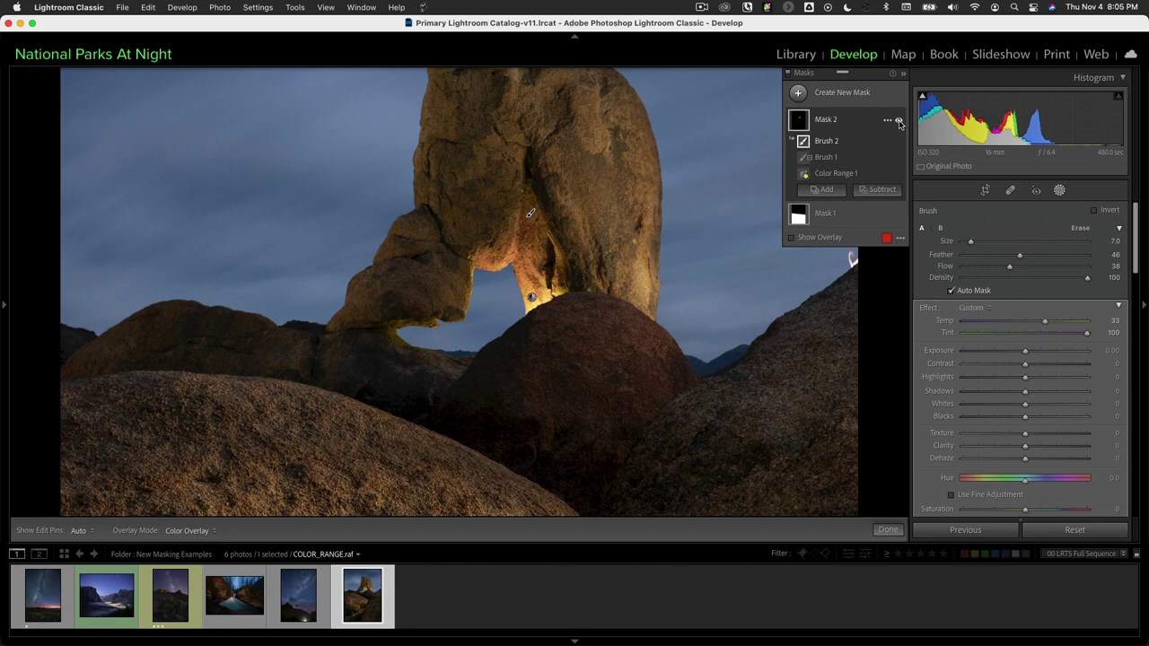